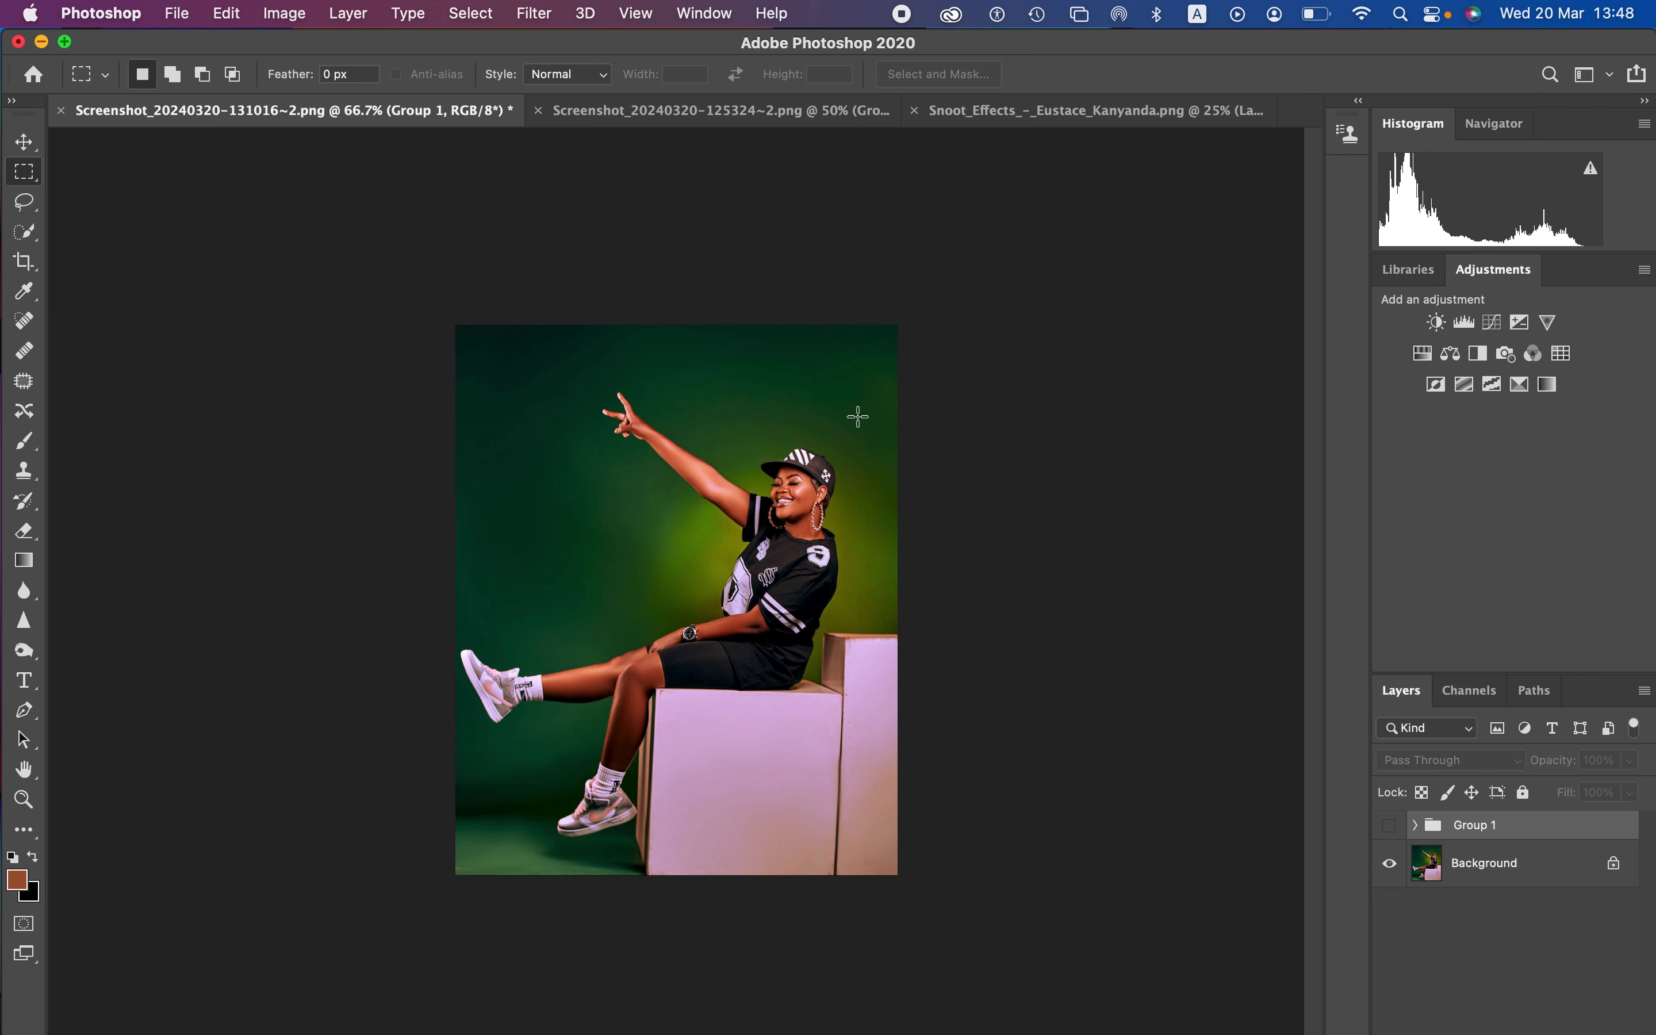
Step: Compare the green portrait with and without its cyan squiggle light effect
click(24, 204)
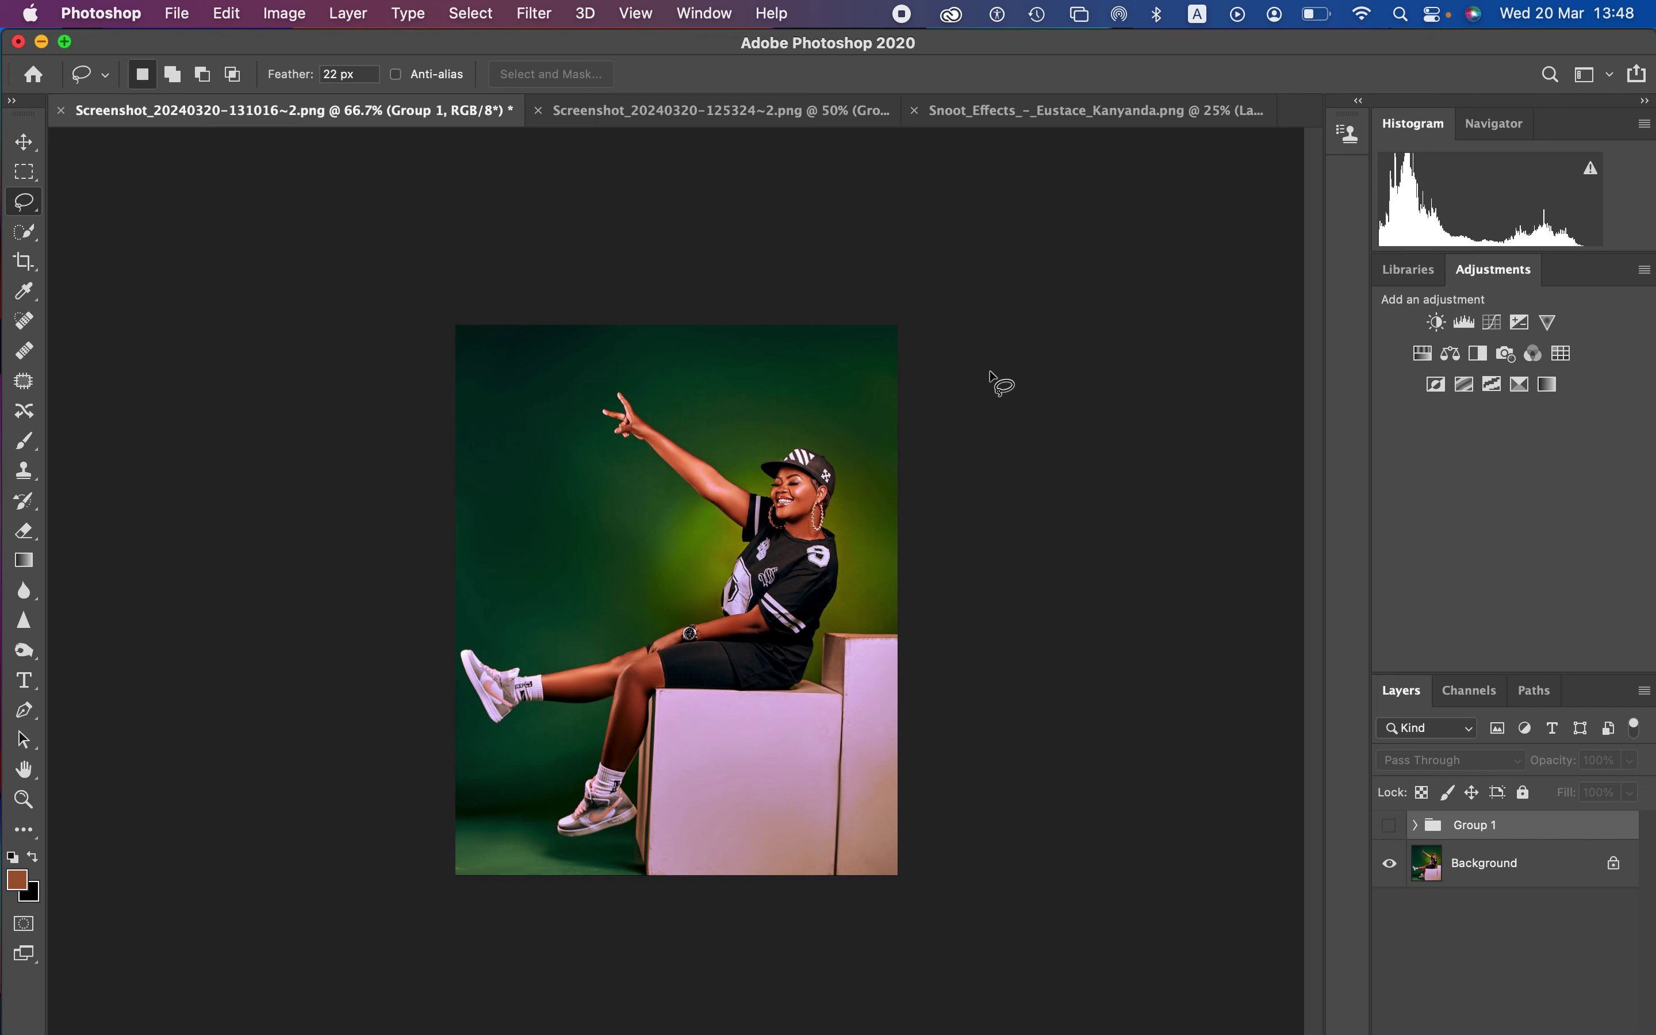
click(1389, 826)
click(1389, 827)
click(1389, 826)
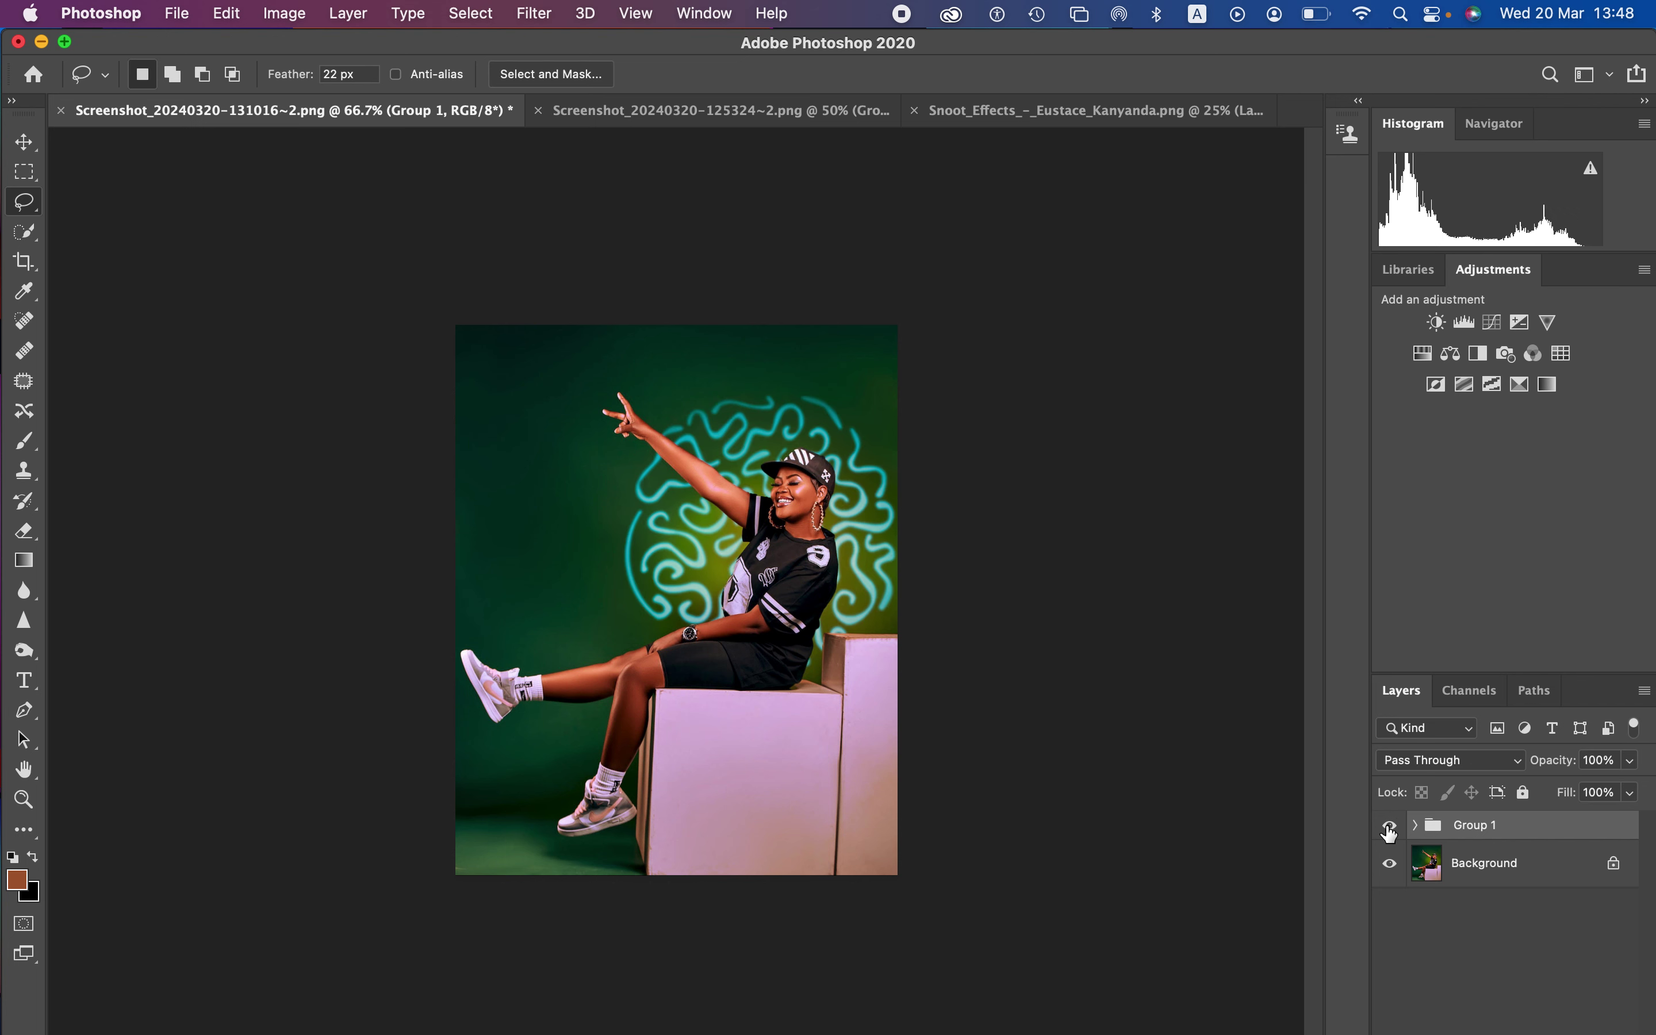
Step: Compare the orange-backdrop portrait with and without its yellow stripe light effect
click(708, 115)
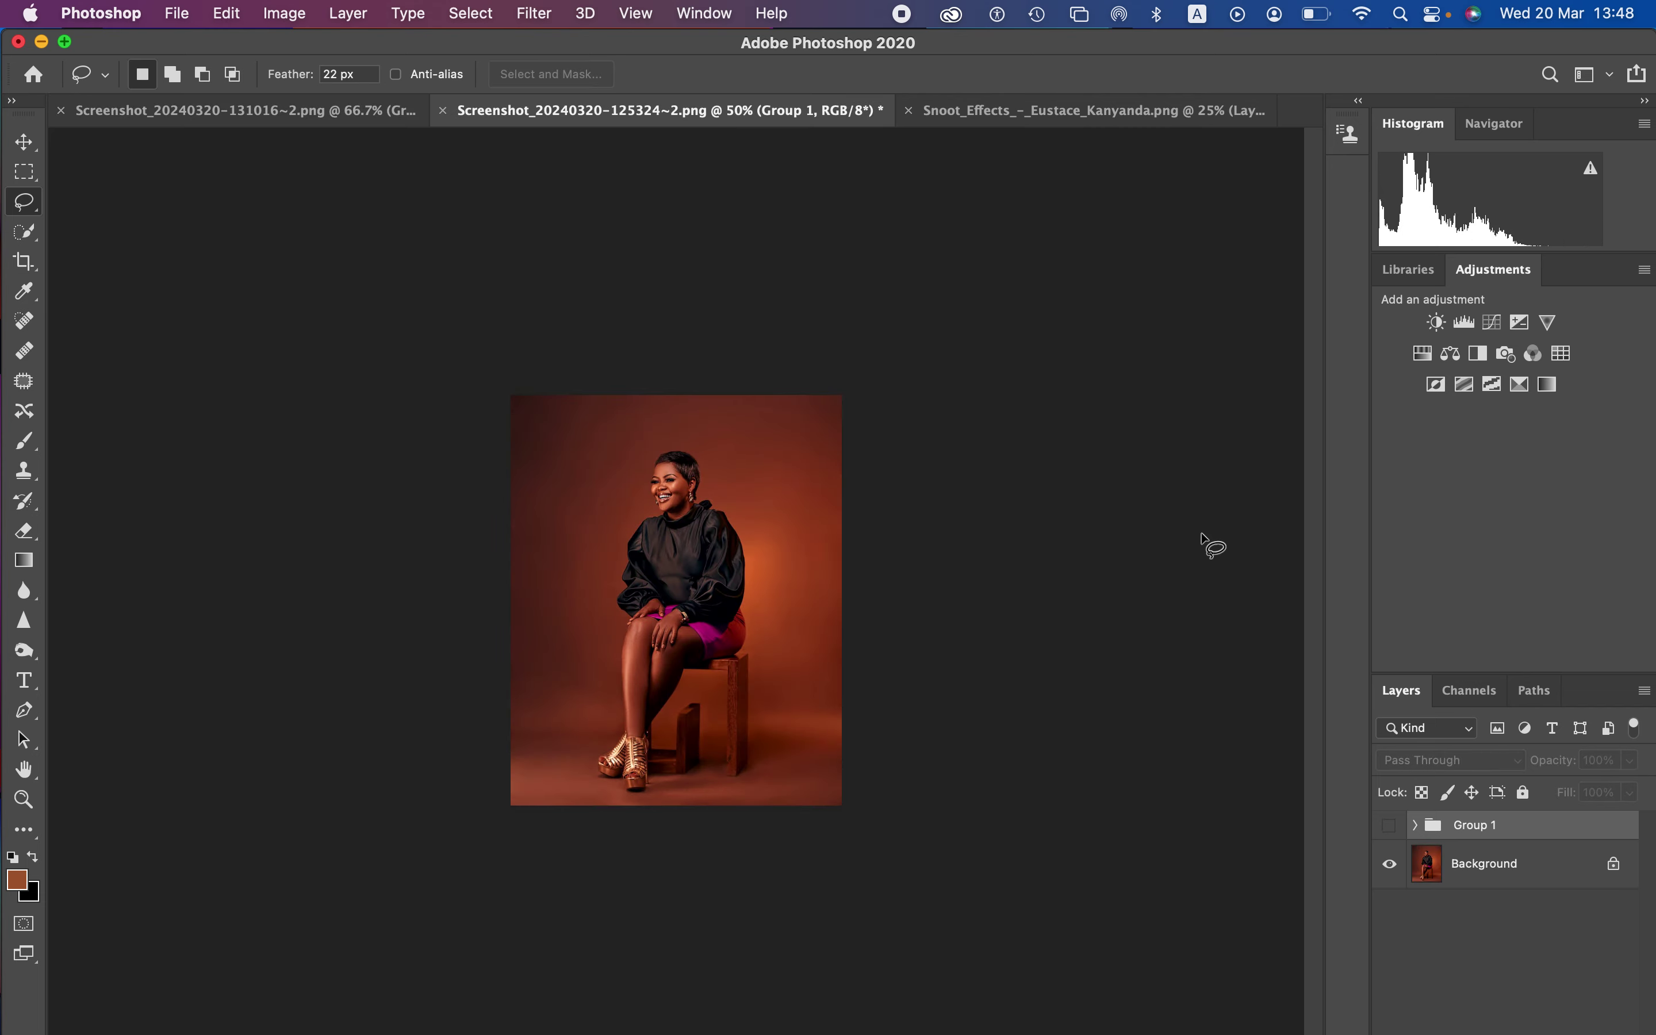
click(1389, 826)
click(1389, 827)
click(1389, 826)
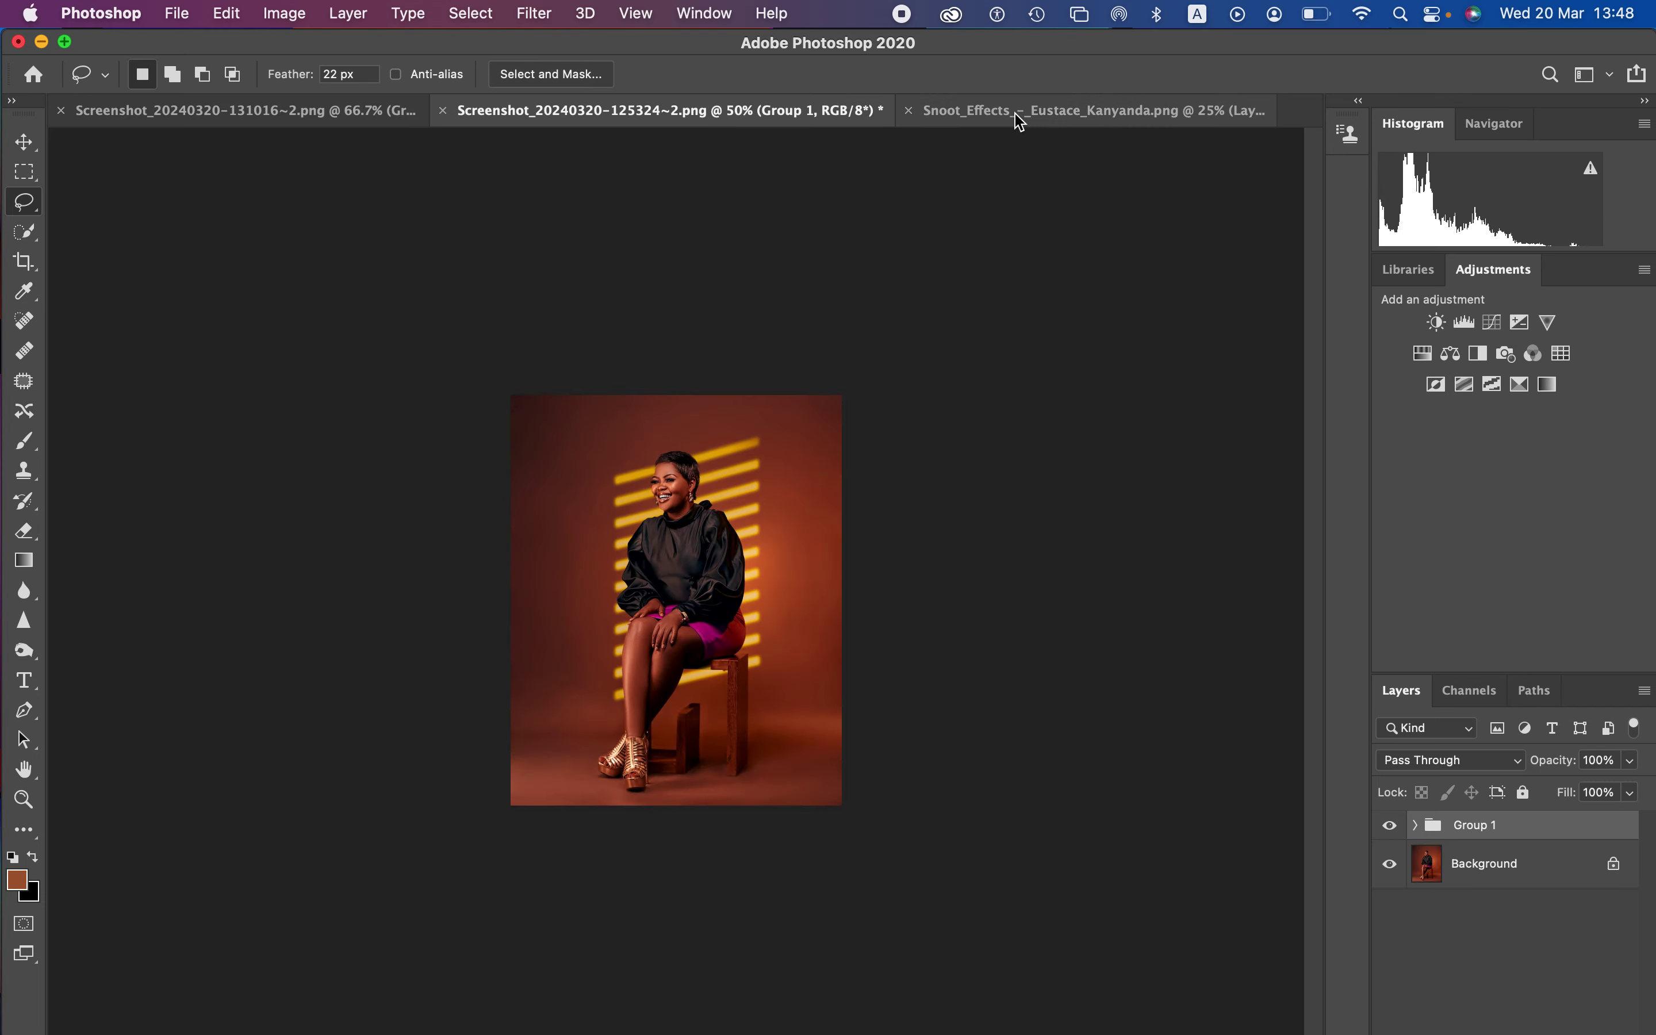
Step: Browse the Snoot_Effects sheet, then return to the green portrait with the squiggle effect visible
click(1051, 115)
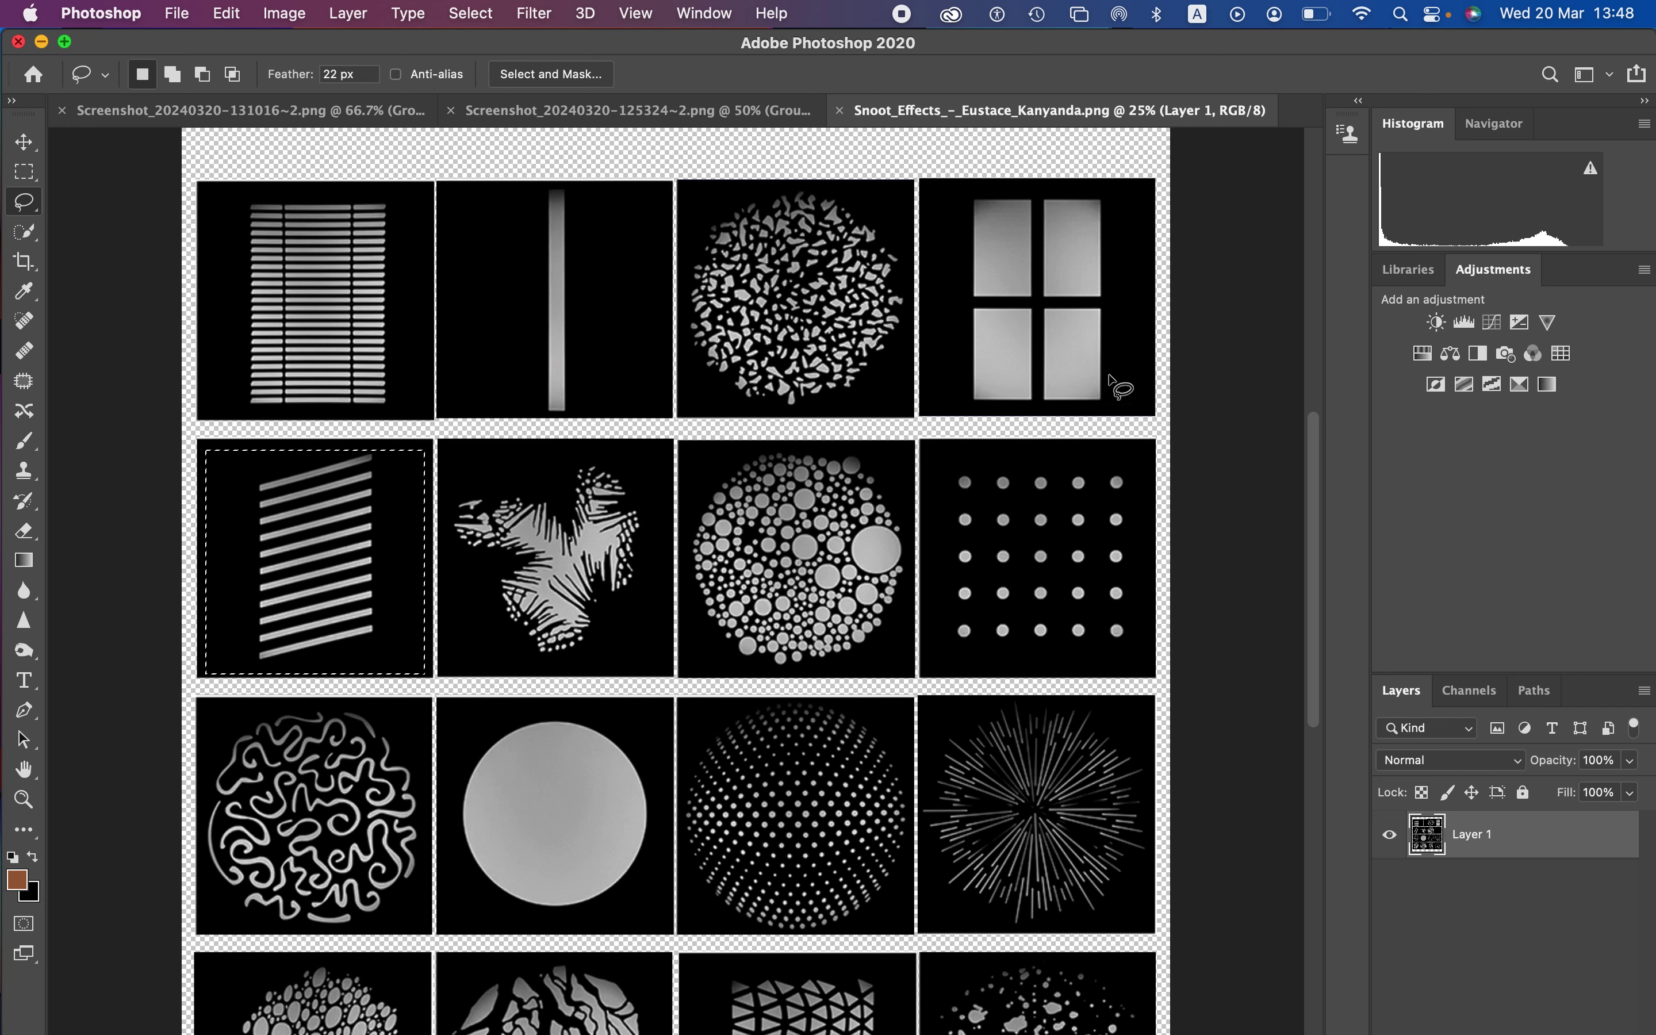
click(281, 103)
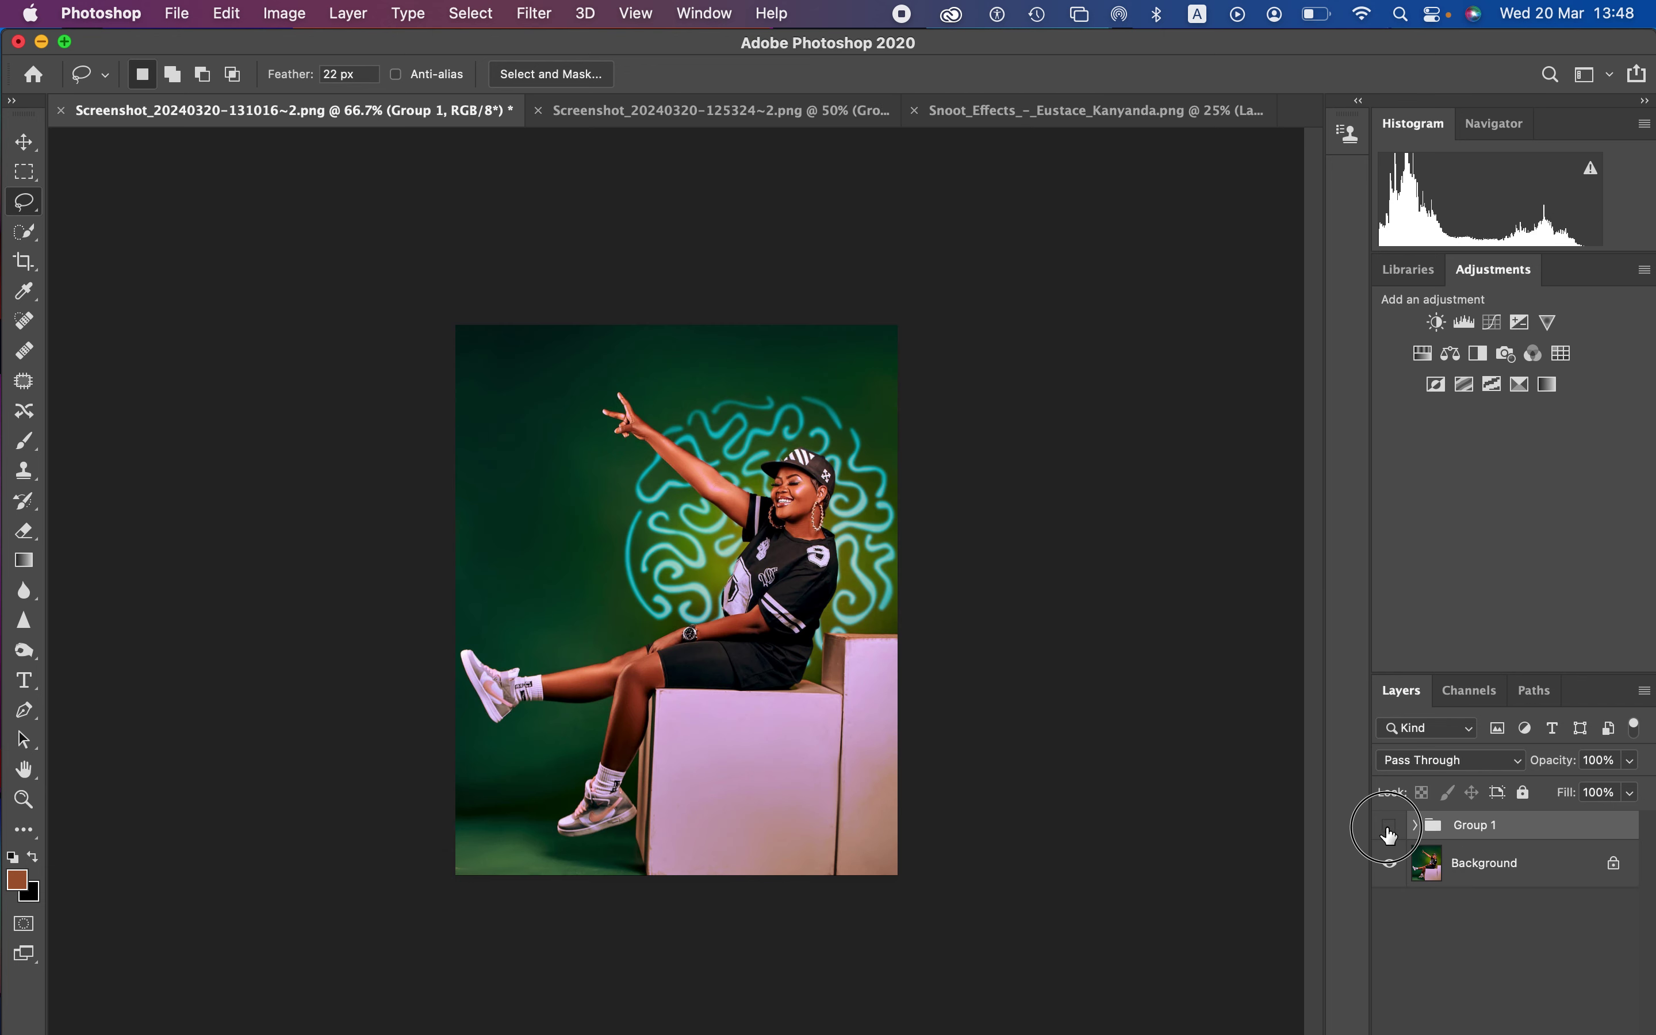
click(1389, 825)
click(1389, 825)
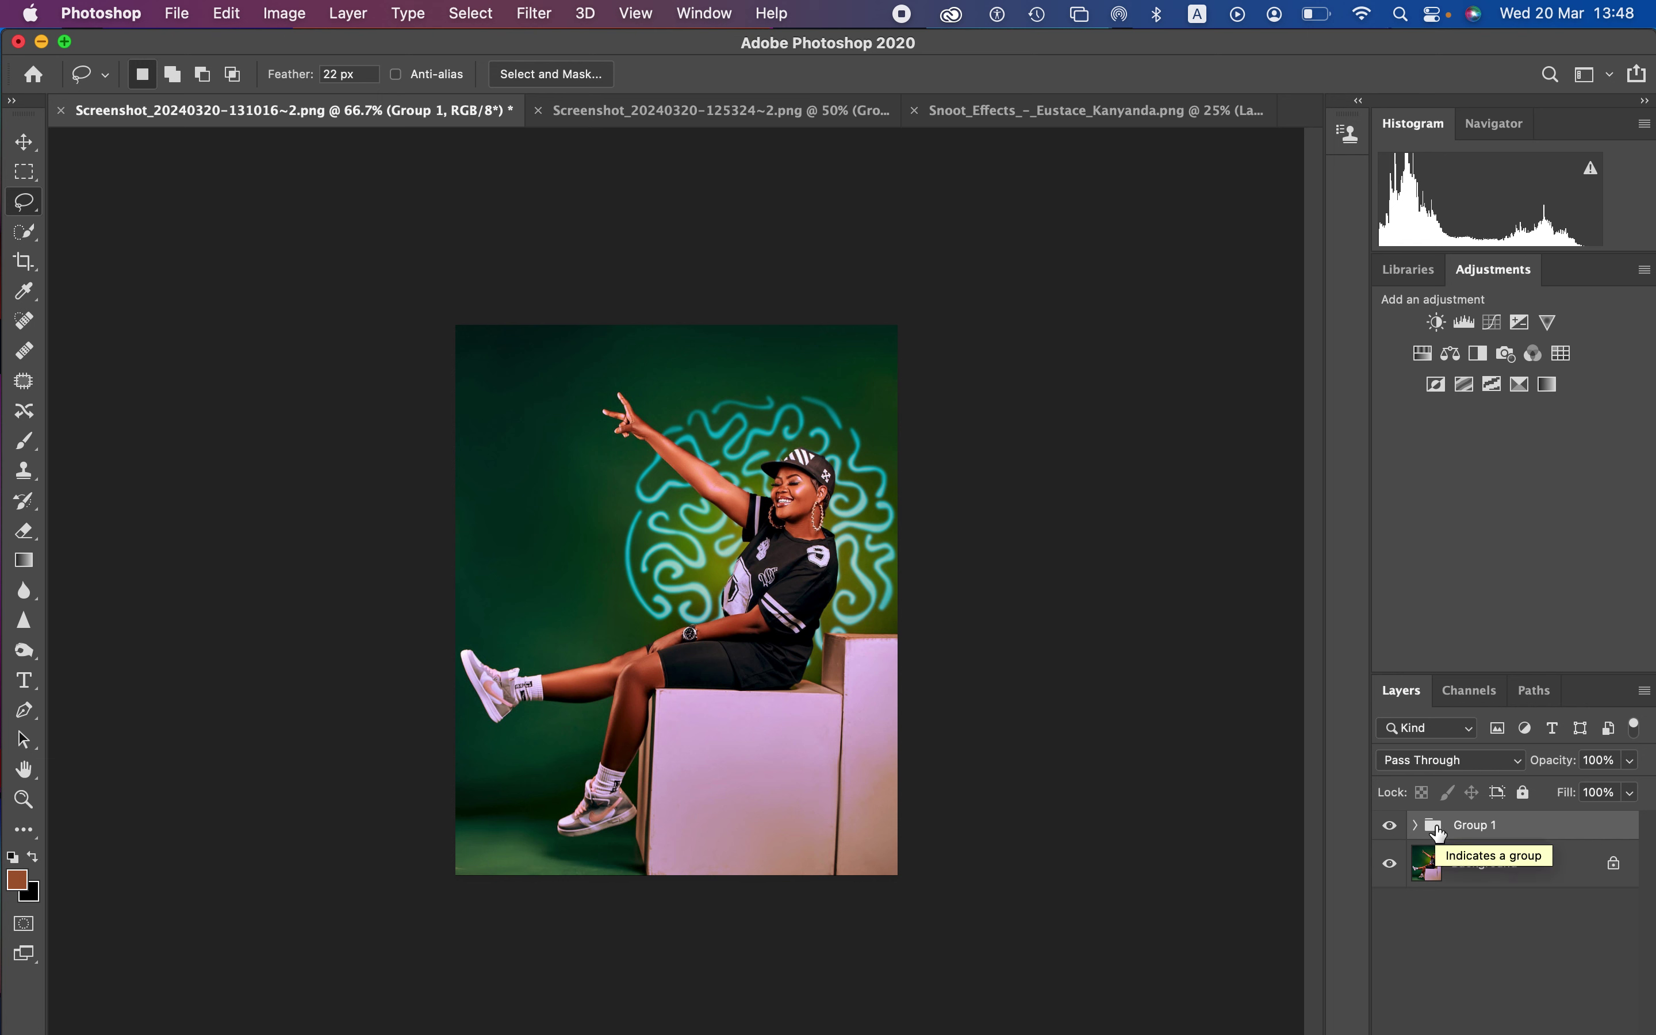
Step: Delete the squiggle effect group and auto-select the woman with Select > Subject
key(Delete)
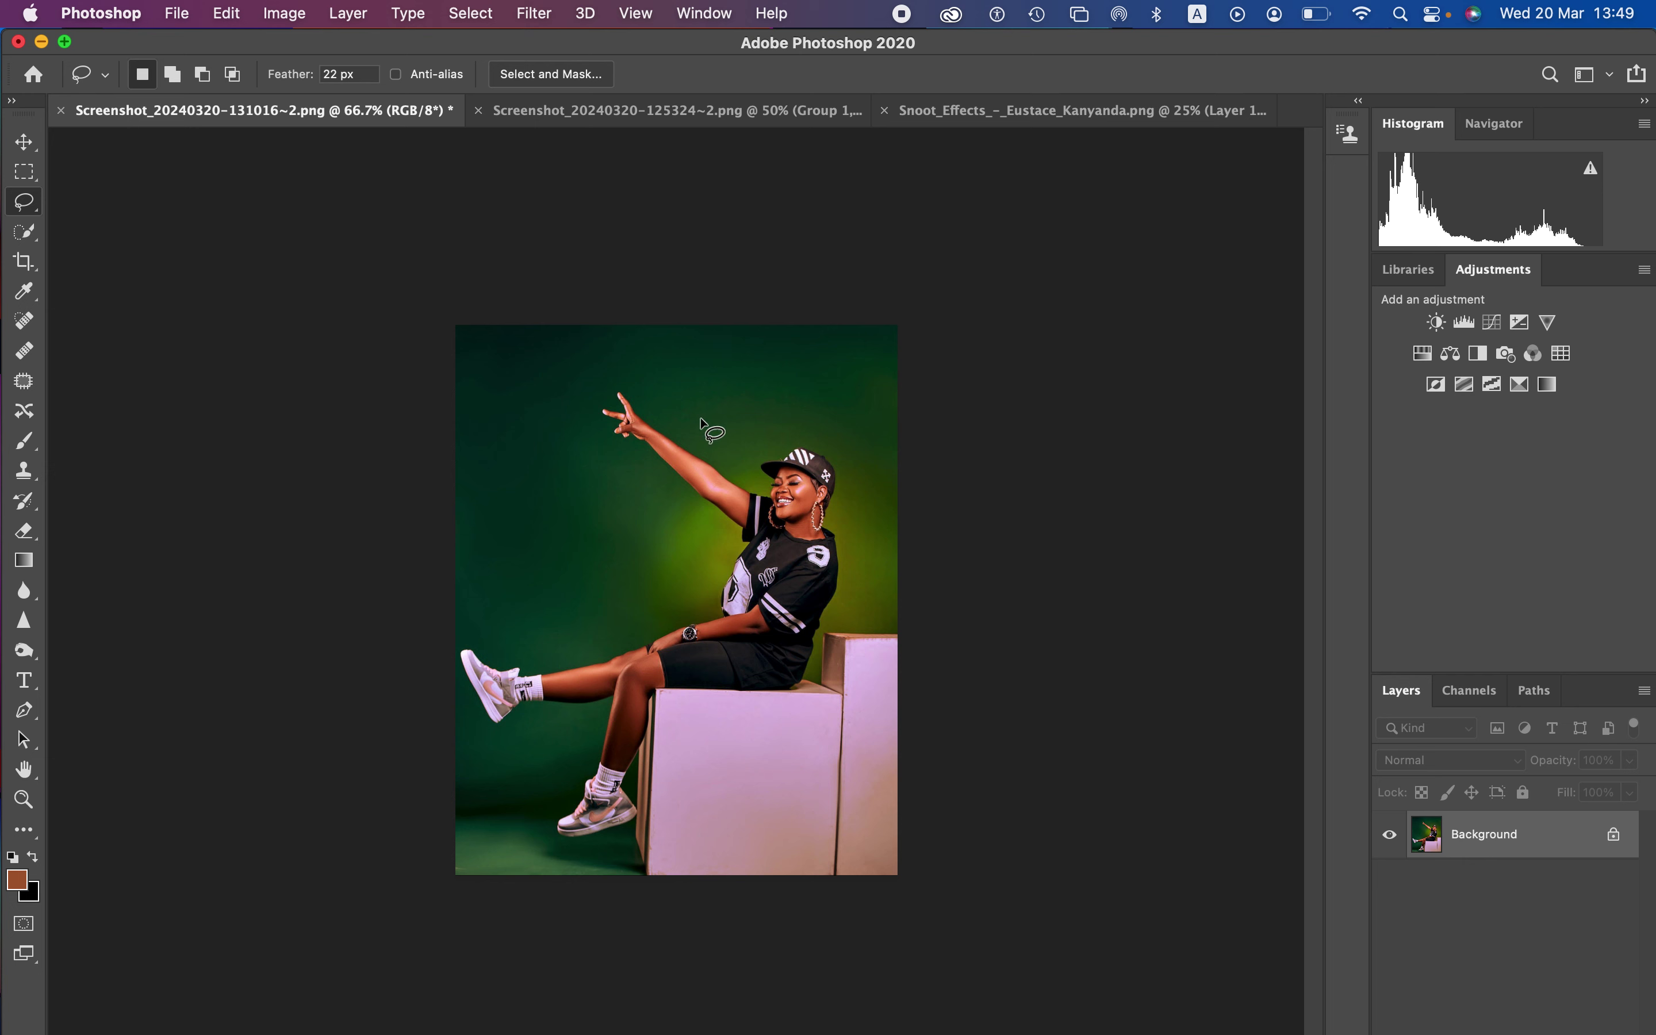
click(25, 234)
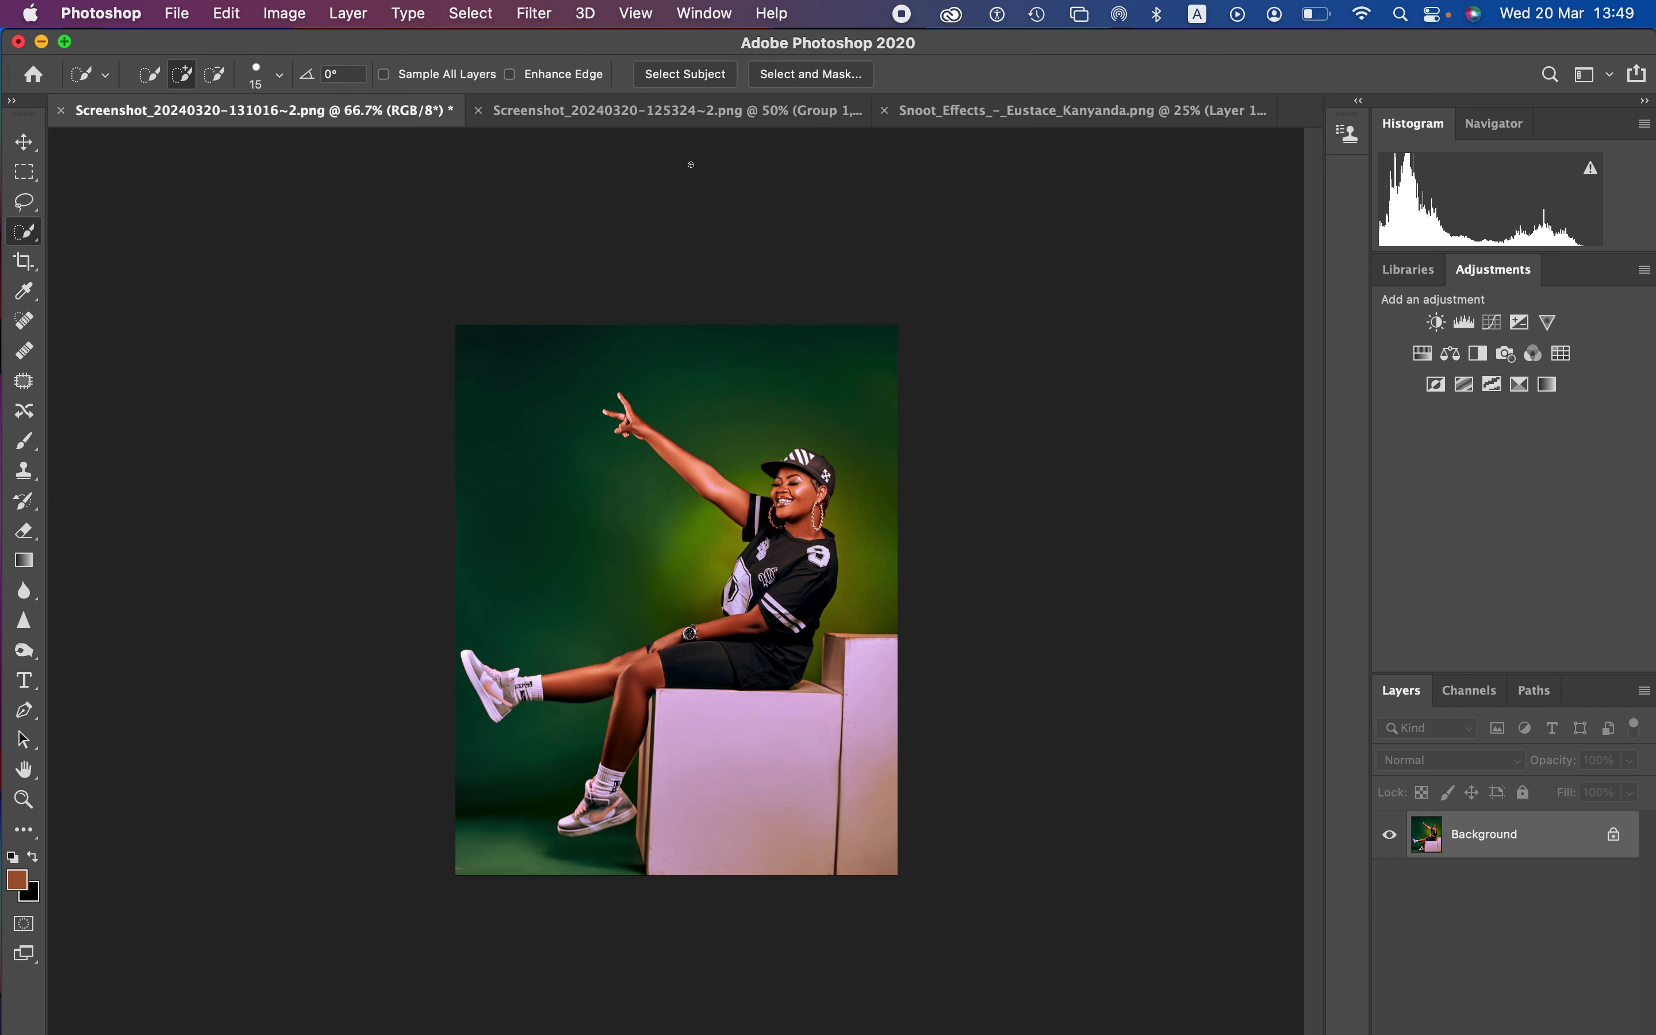
click(472, 14)
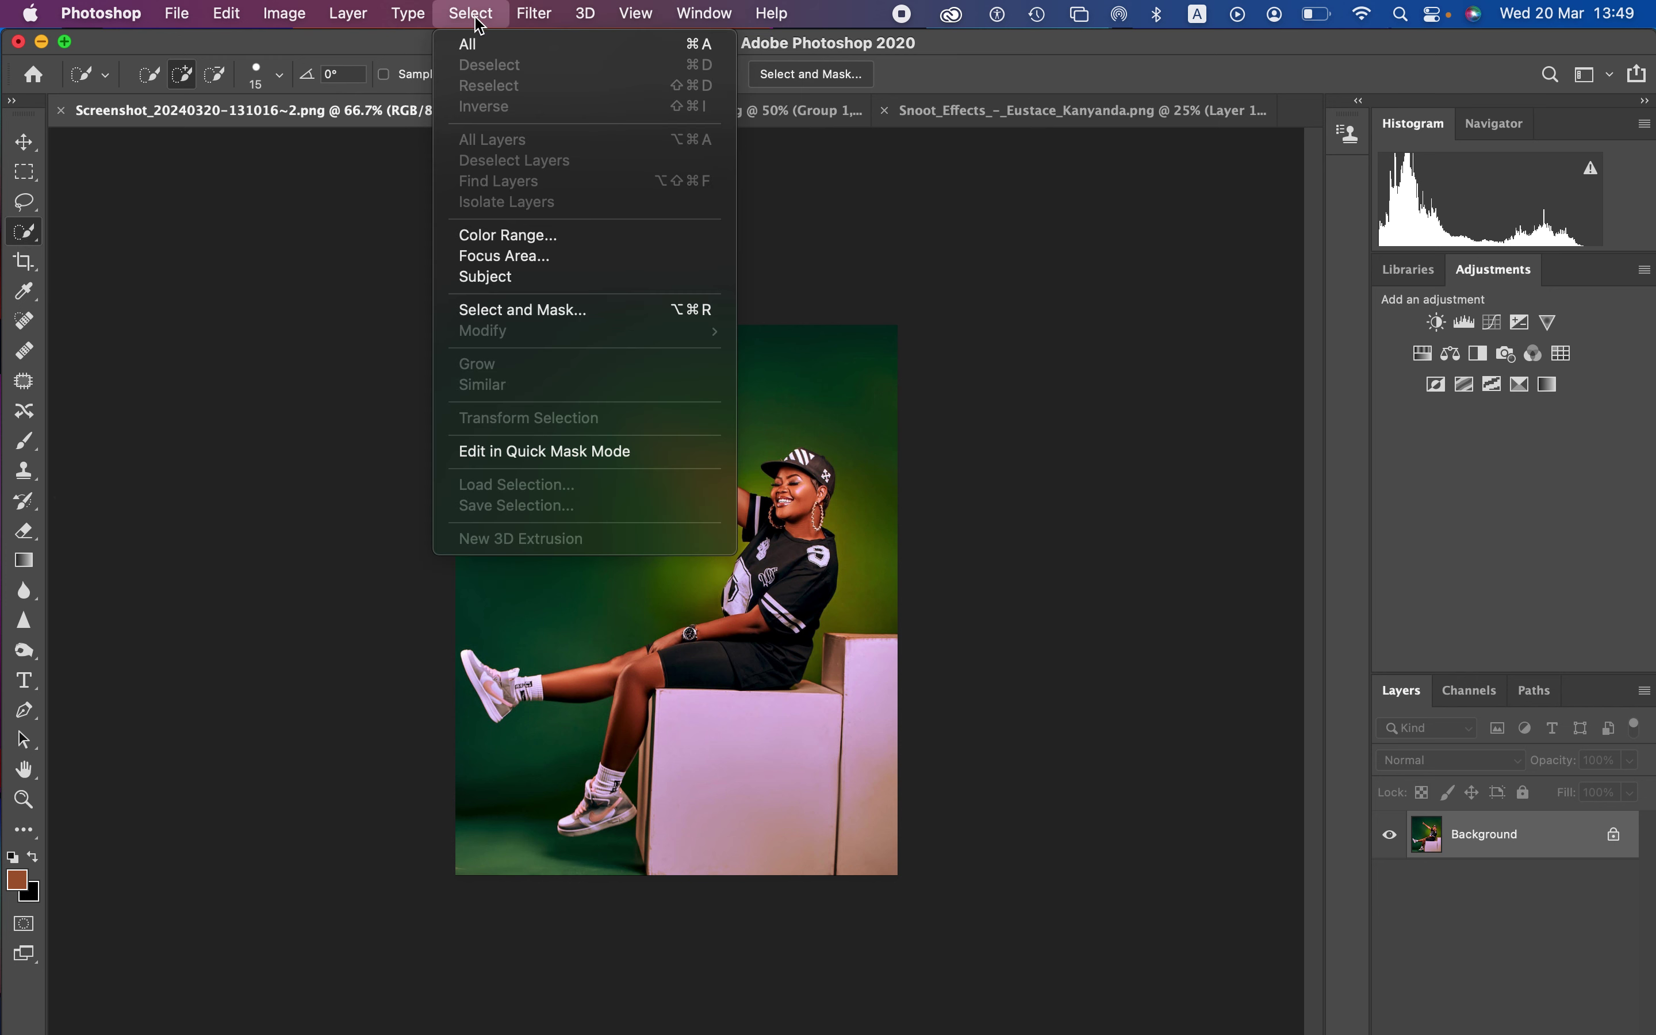
click(533, 278)
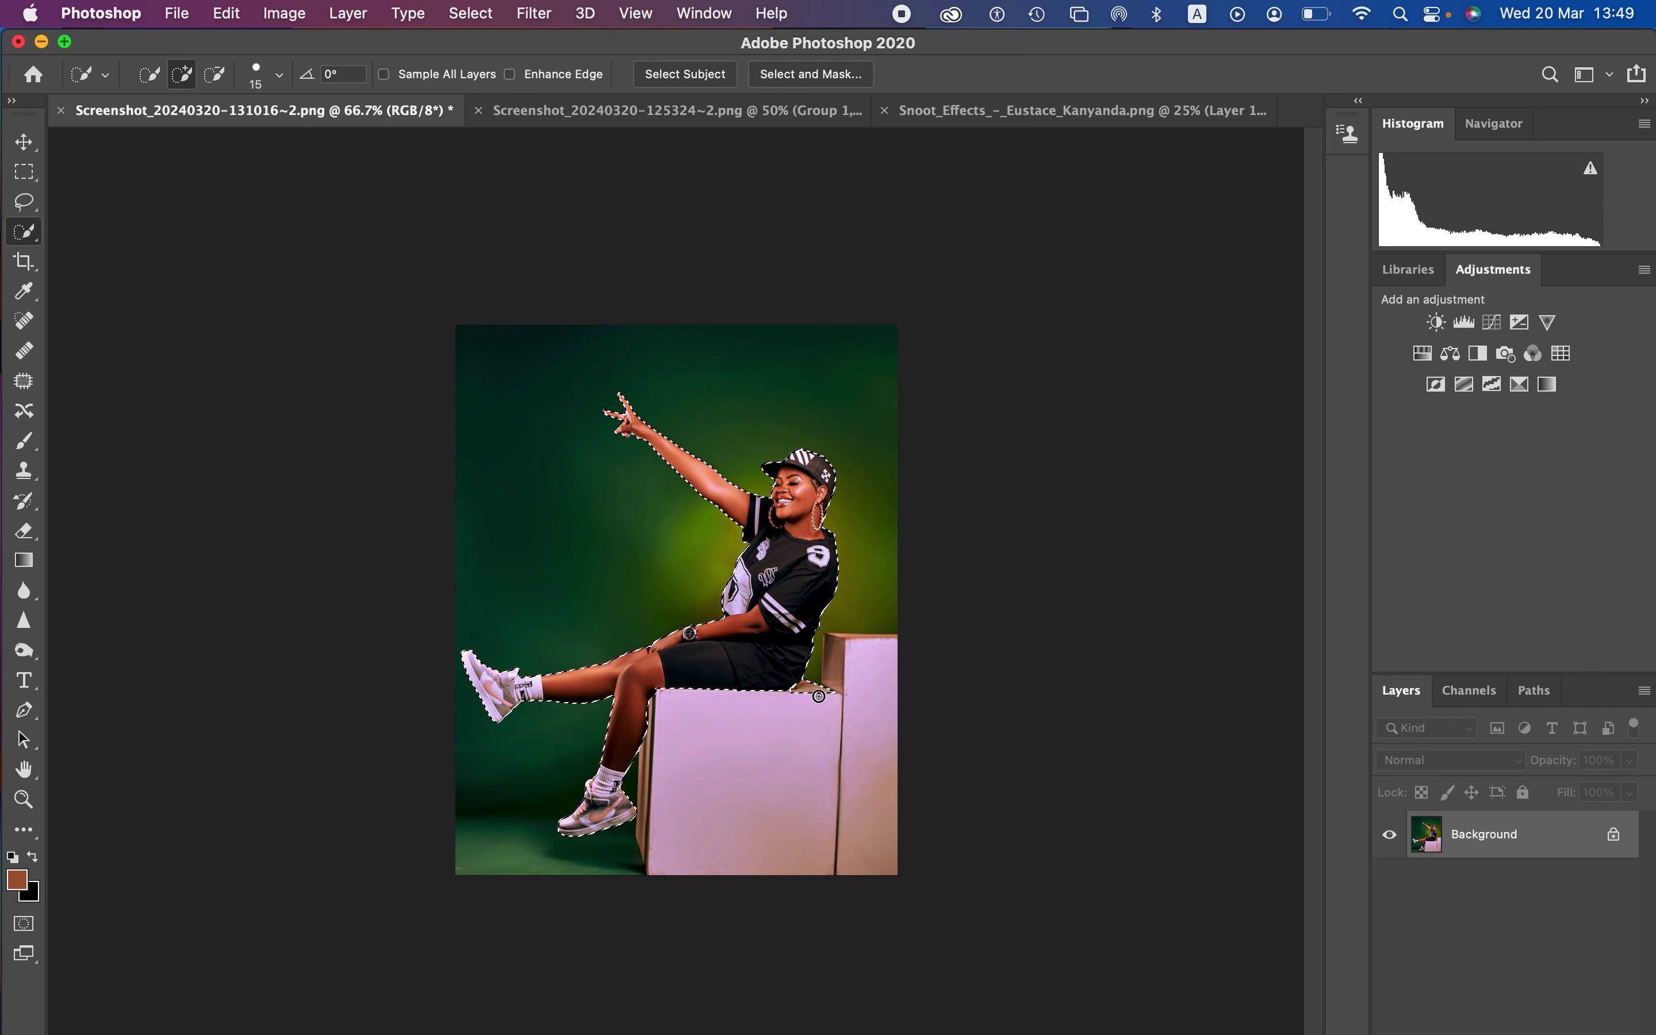
Step: Add the pink box and back box corner to the selection and copy it to Layer 1
mouse_move(840, 733)
mouse_down()
mouse_move(842, 765)
mouse_move(802, 783)
mouse_up()
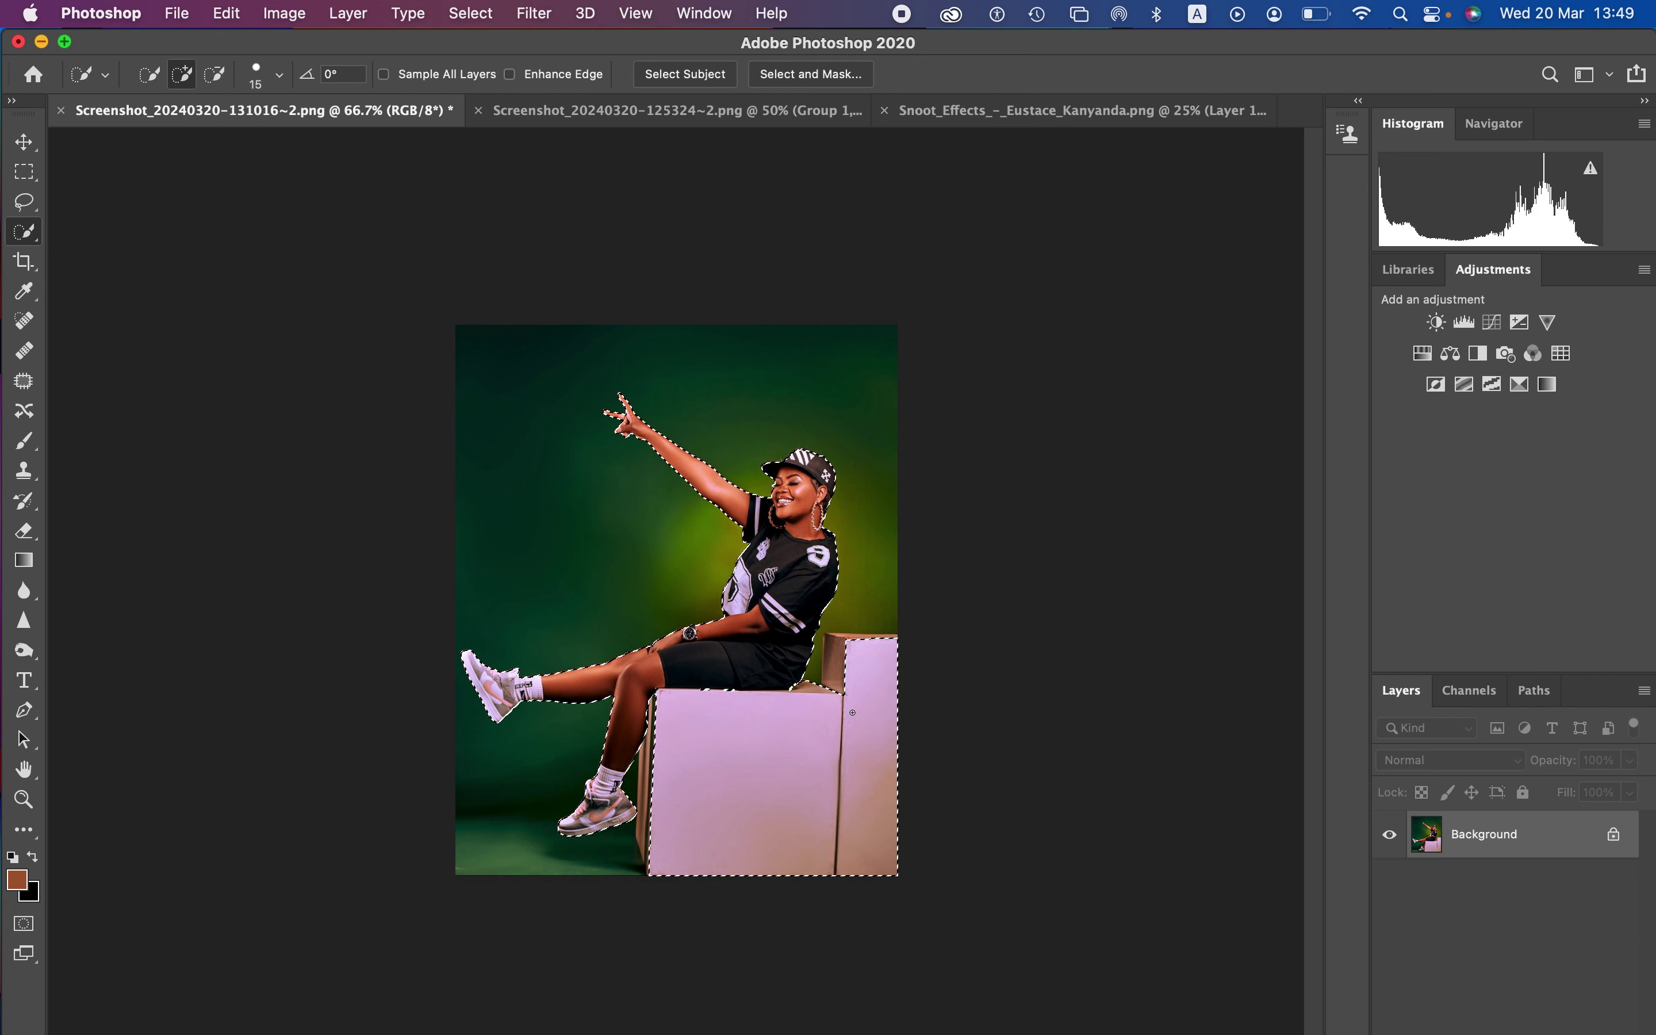
drag(842, 661, 849, 663)
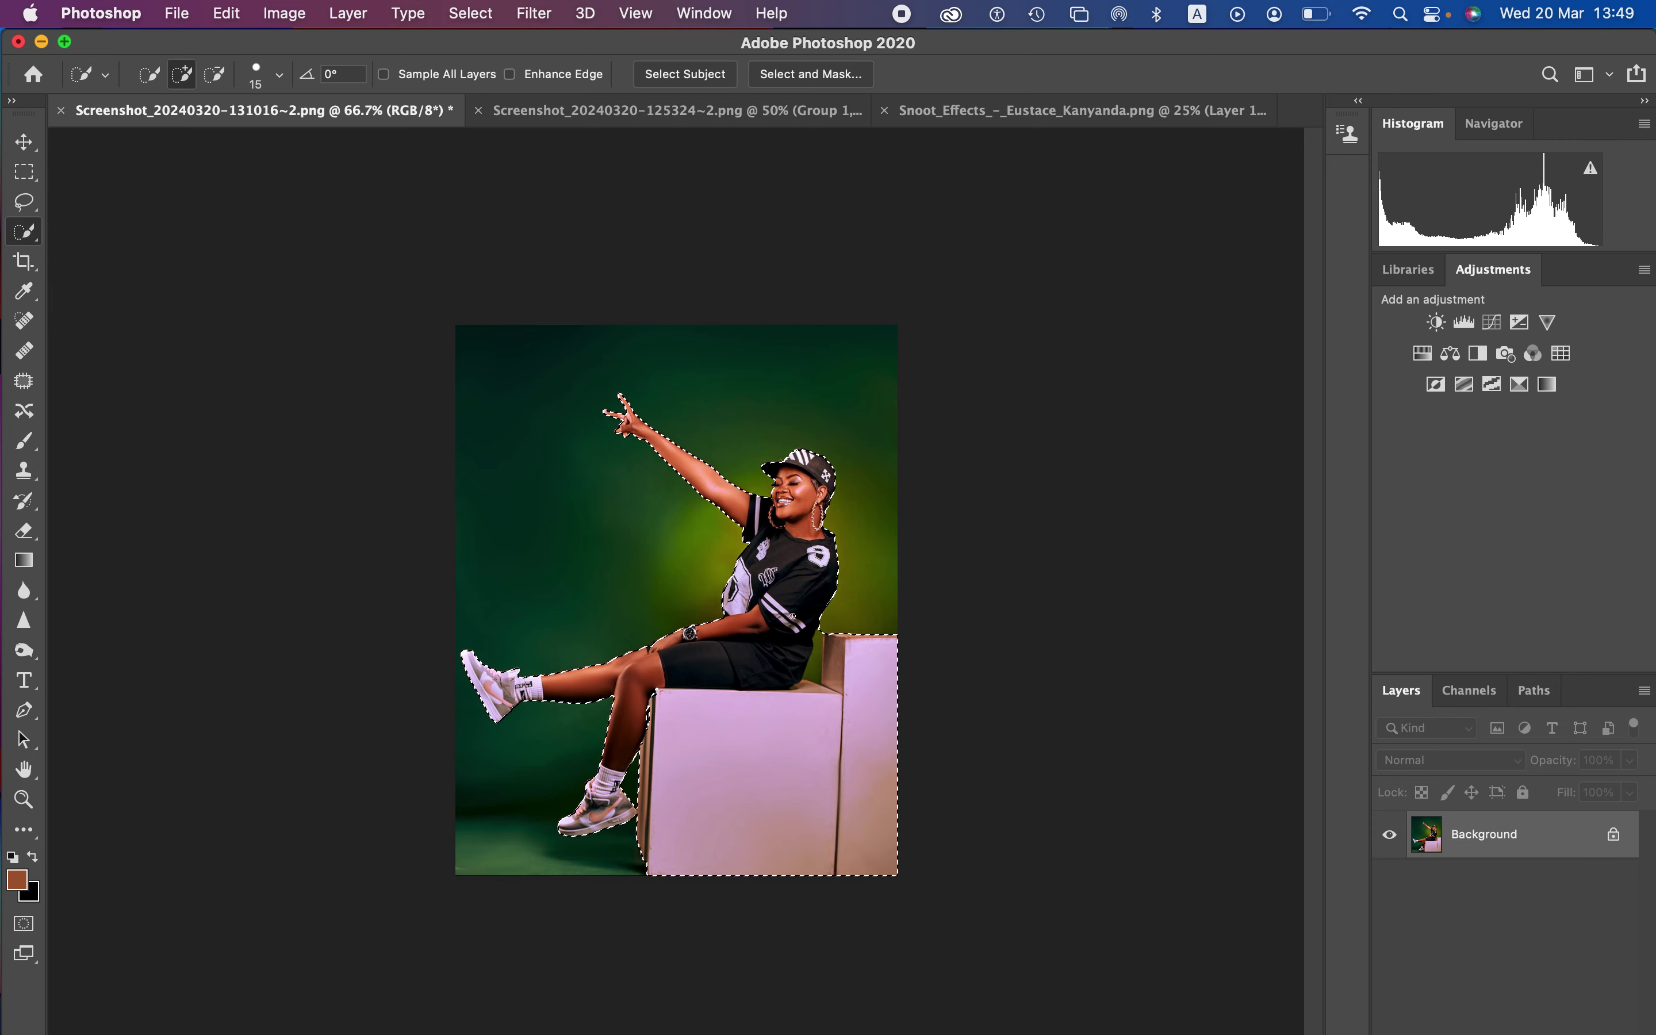
click(214, 74)
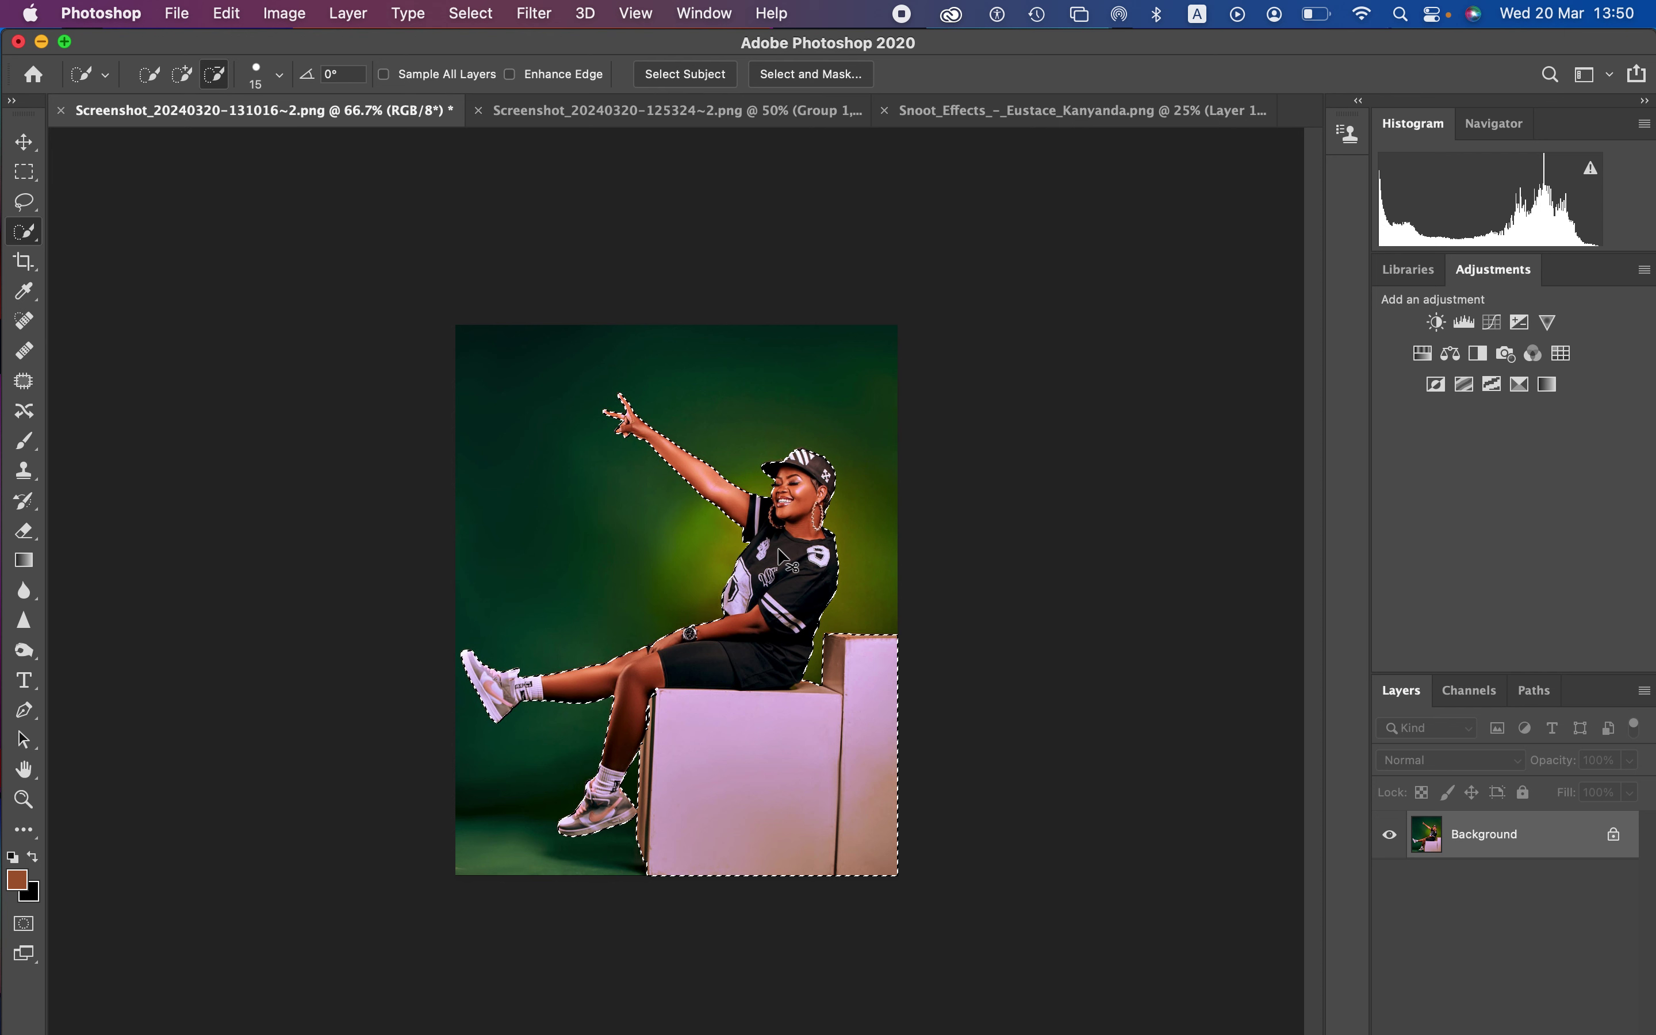
key(super+j)
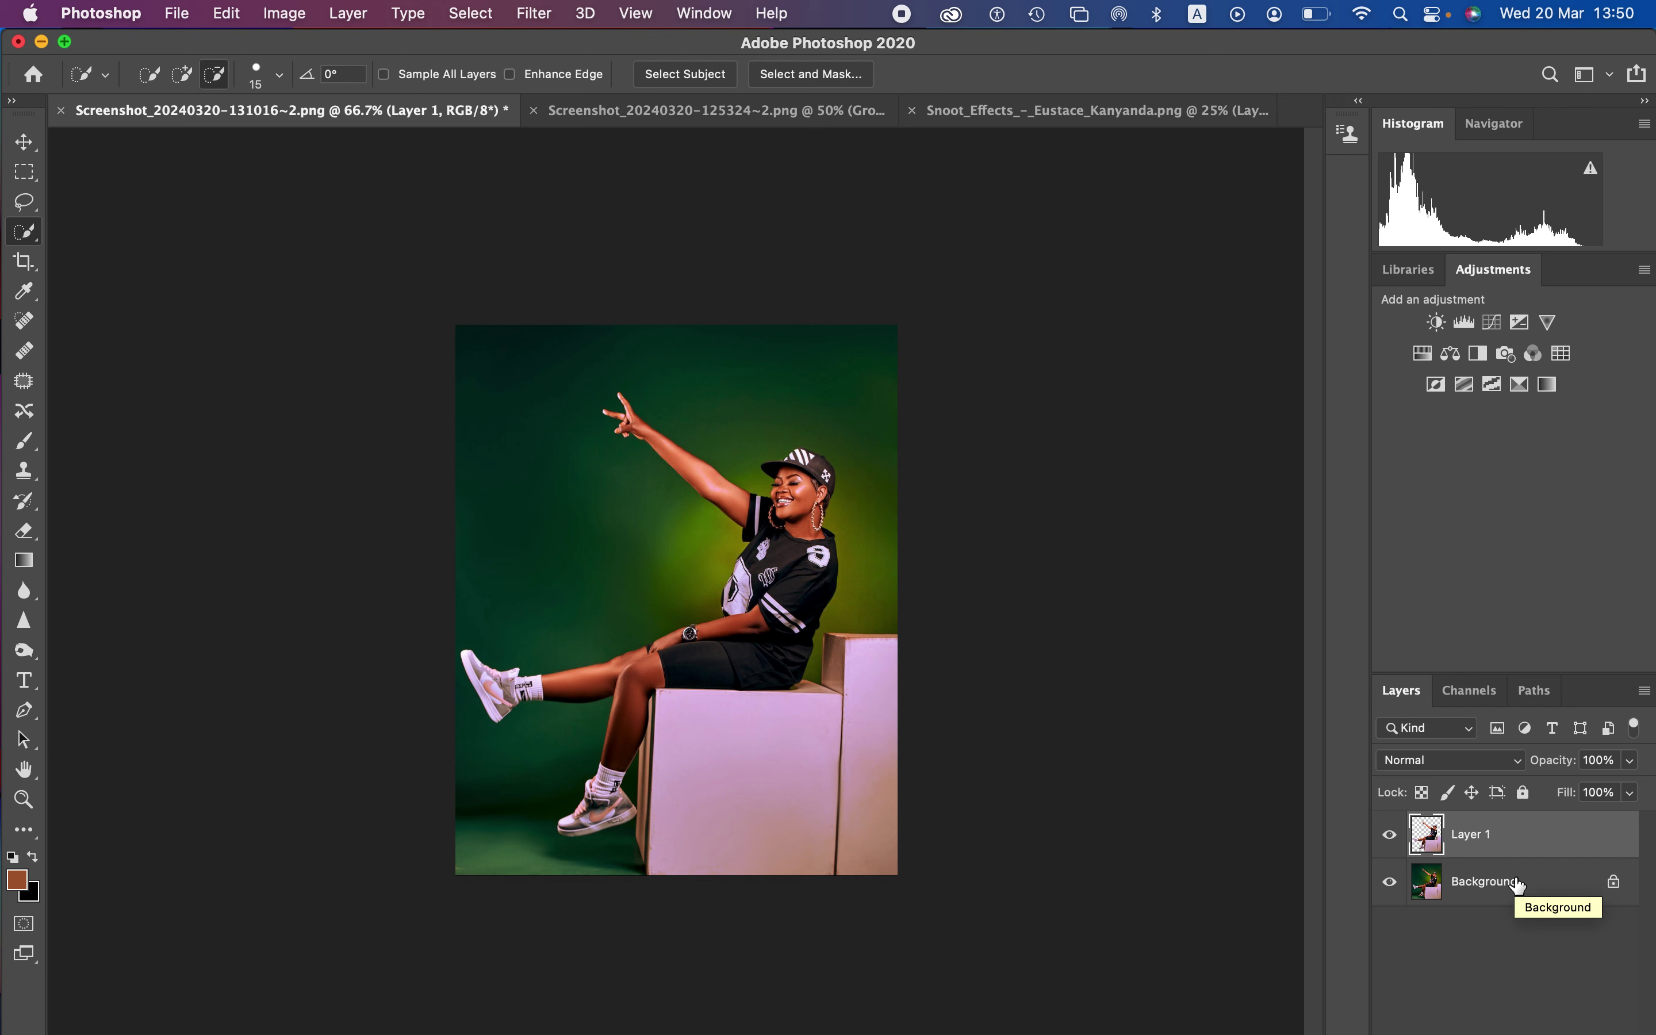
Step: Select the Background layer and go to the Snoot_Effects sheet with the Rectangular Marquee
click(1486, 892)
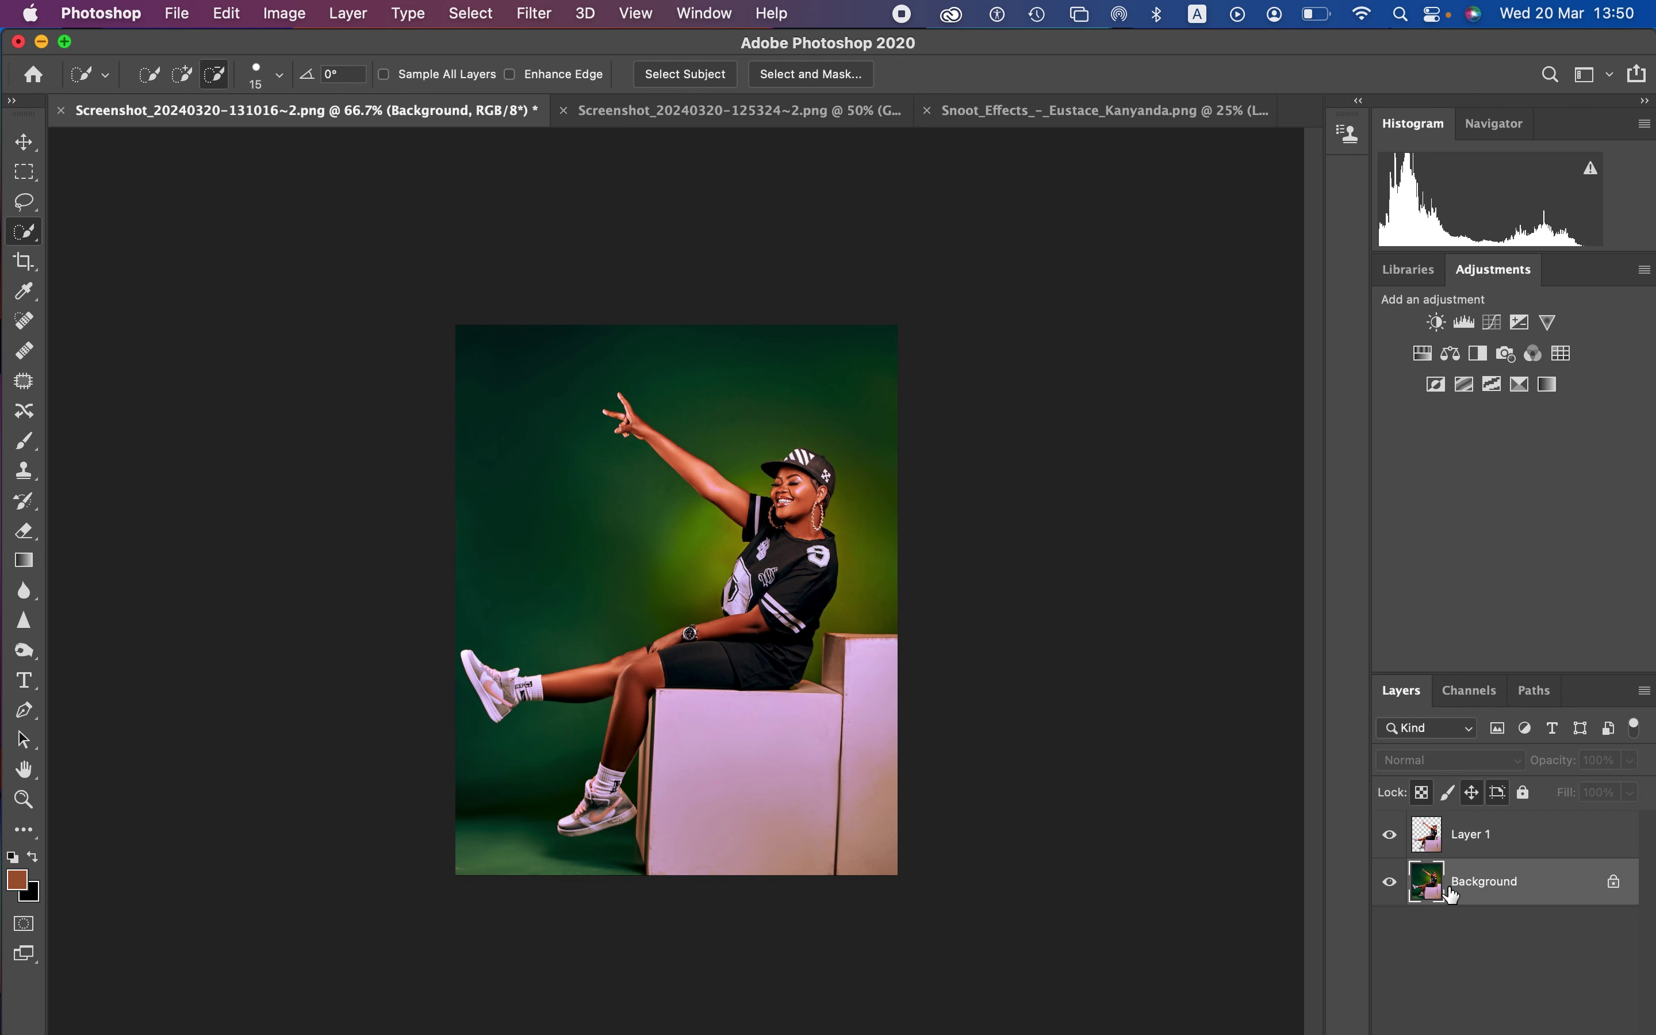
click(1005, 112)
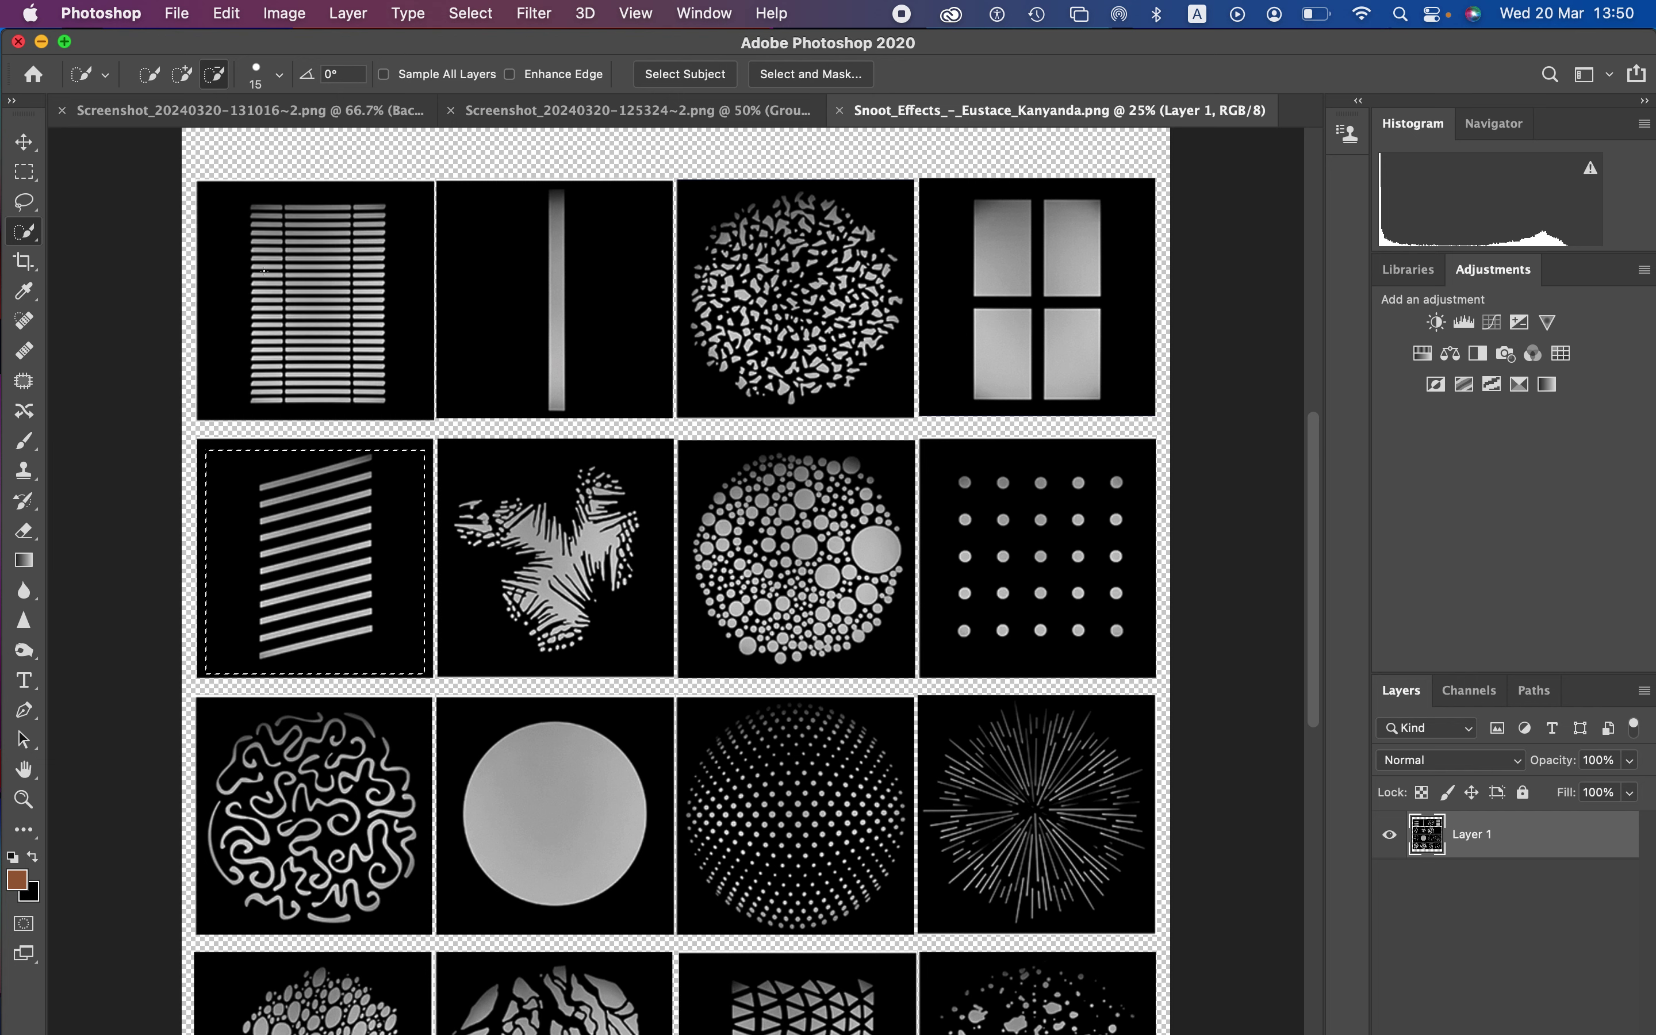
click(28, 176)
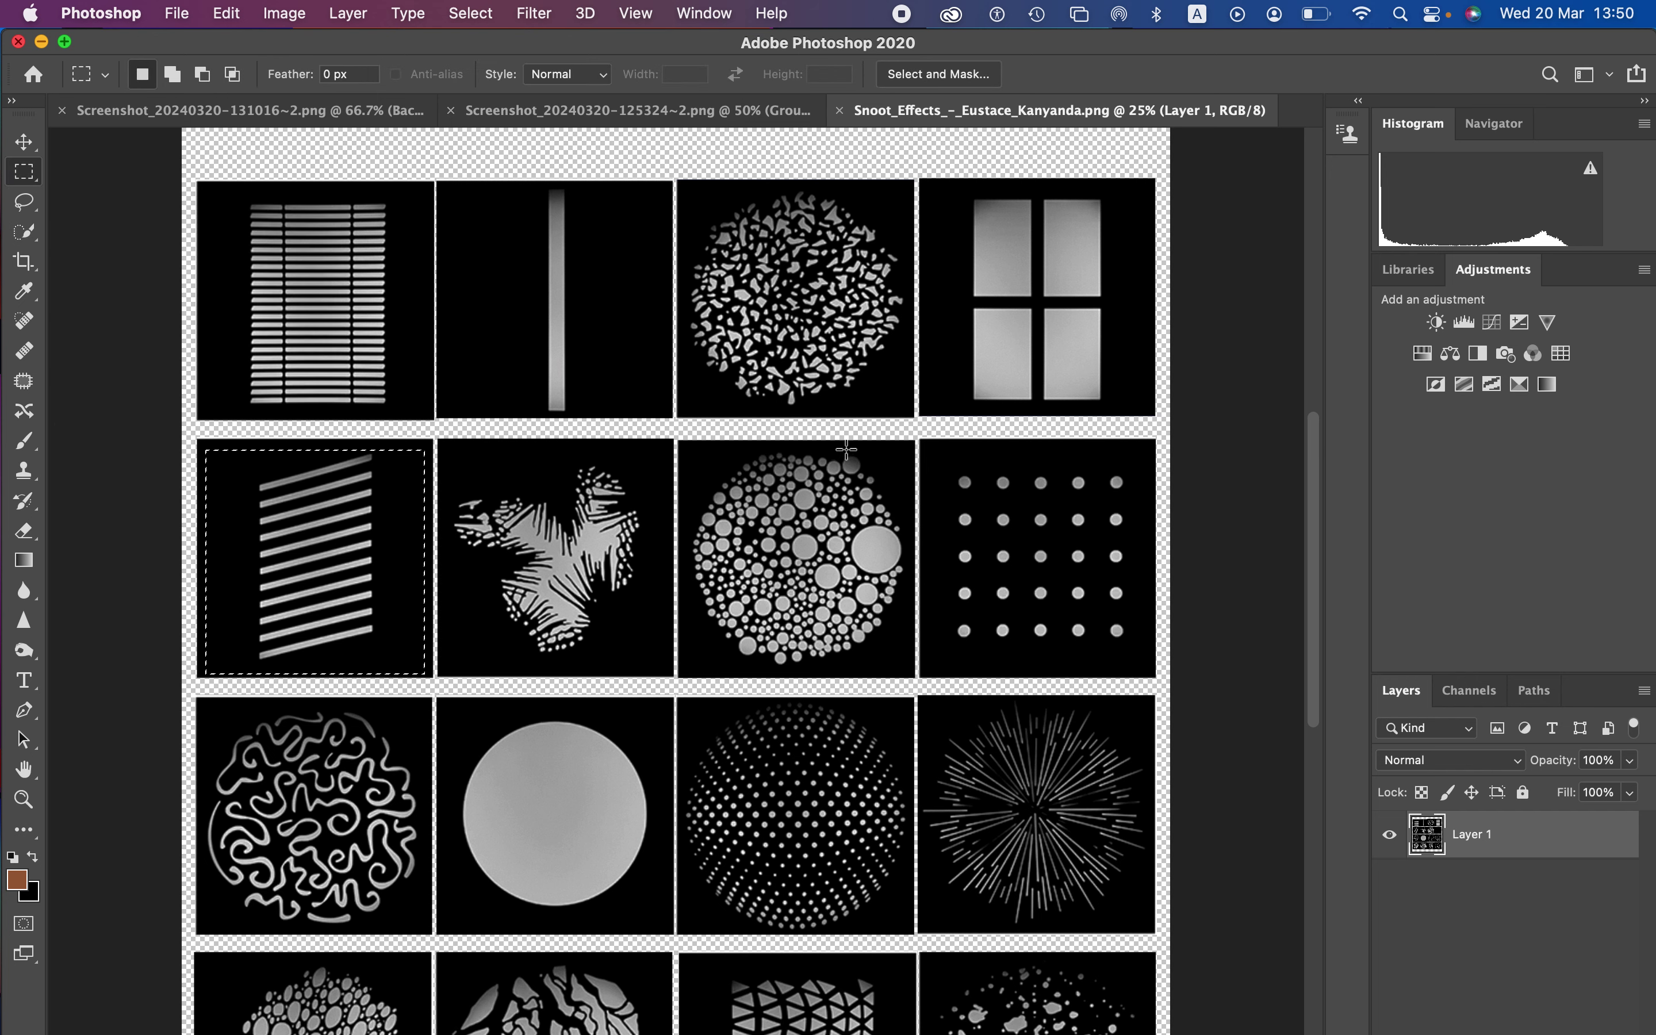
Step: Marquee the dotted sphere tile, then return to the green portrait document
drag(1314, 493, 1328, 546)
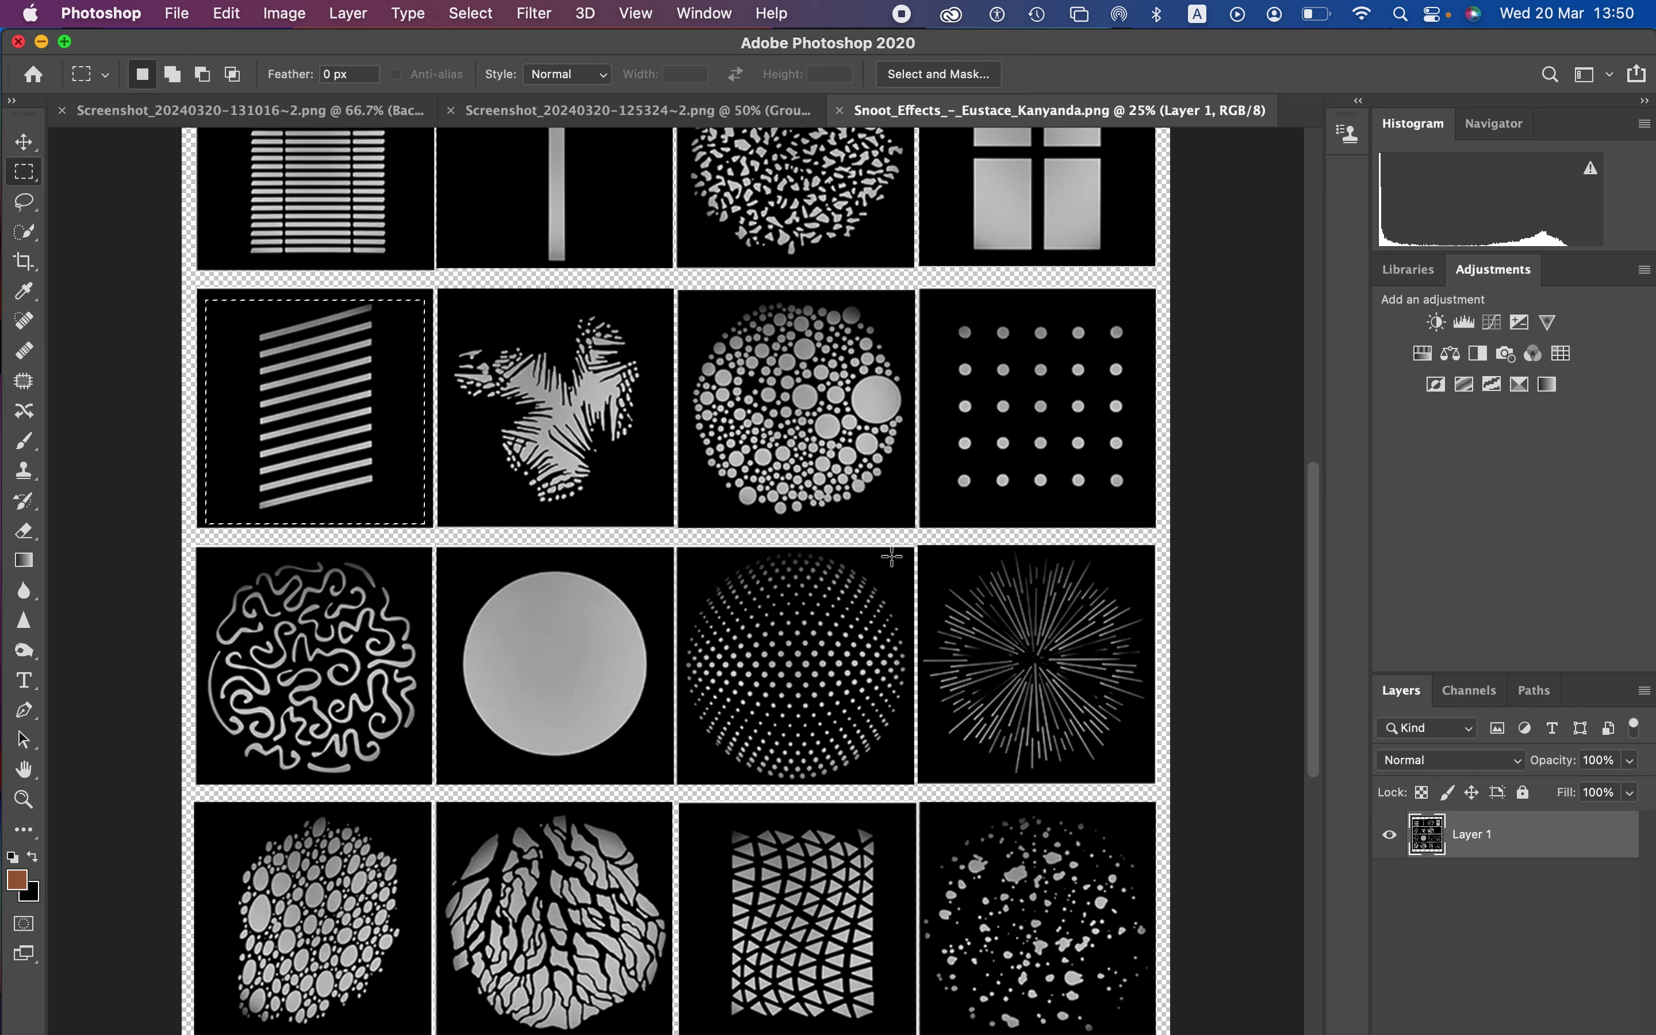
click(691, 553)
drag(691, 553, 907, 783)
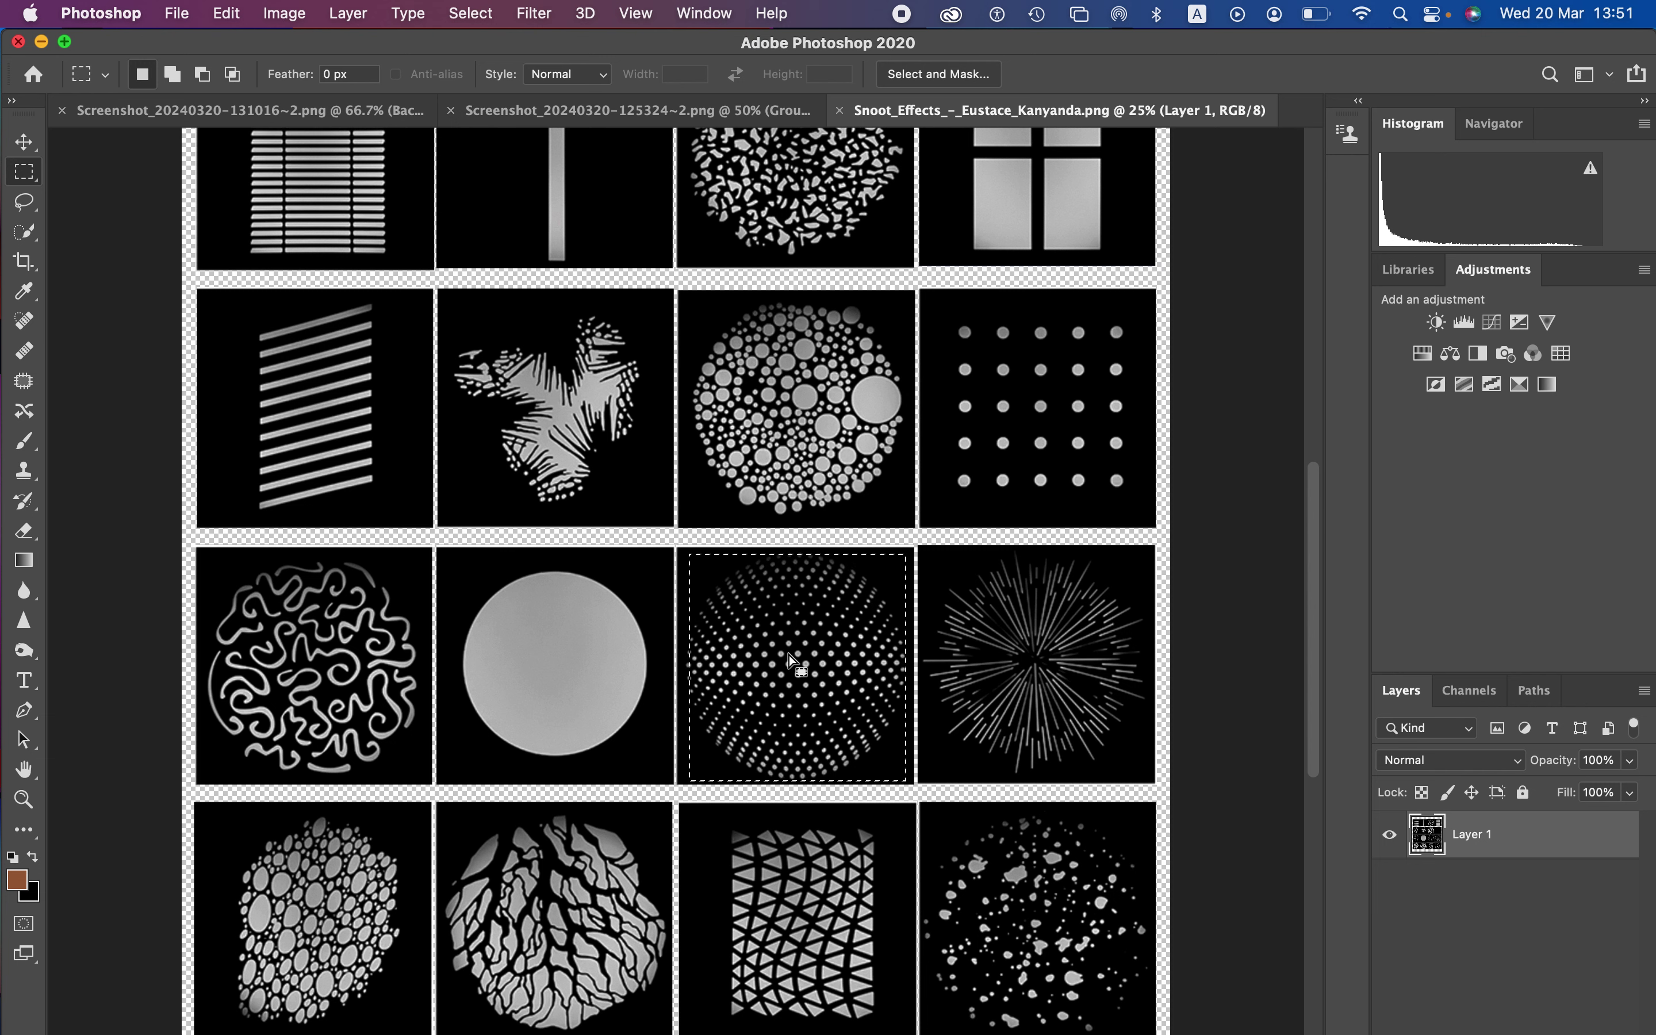
click(320, 109)
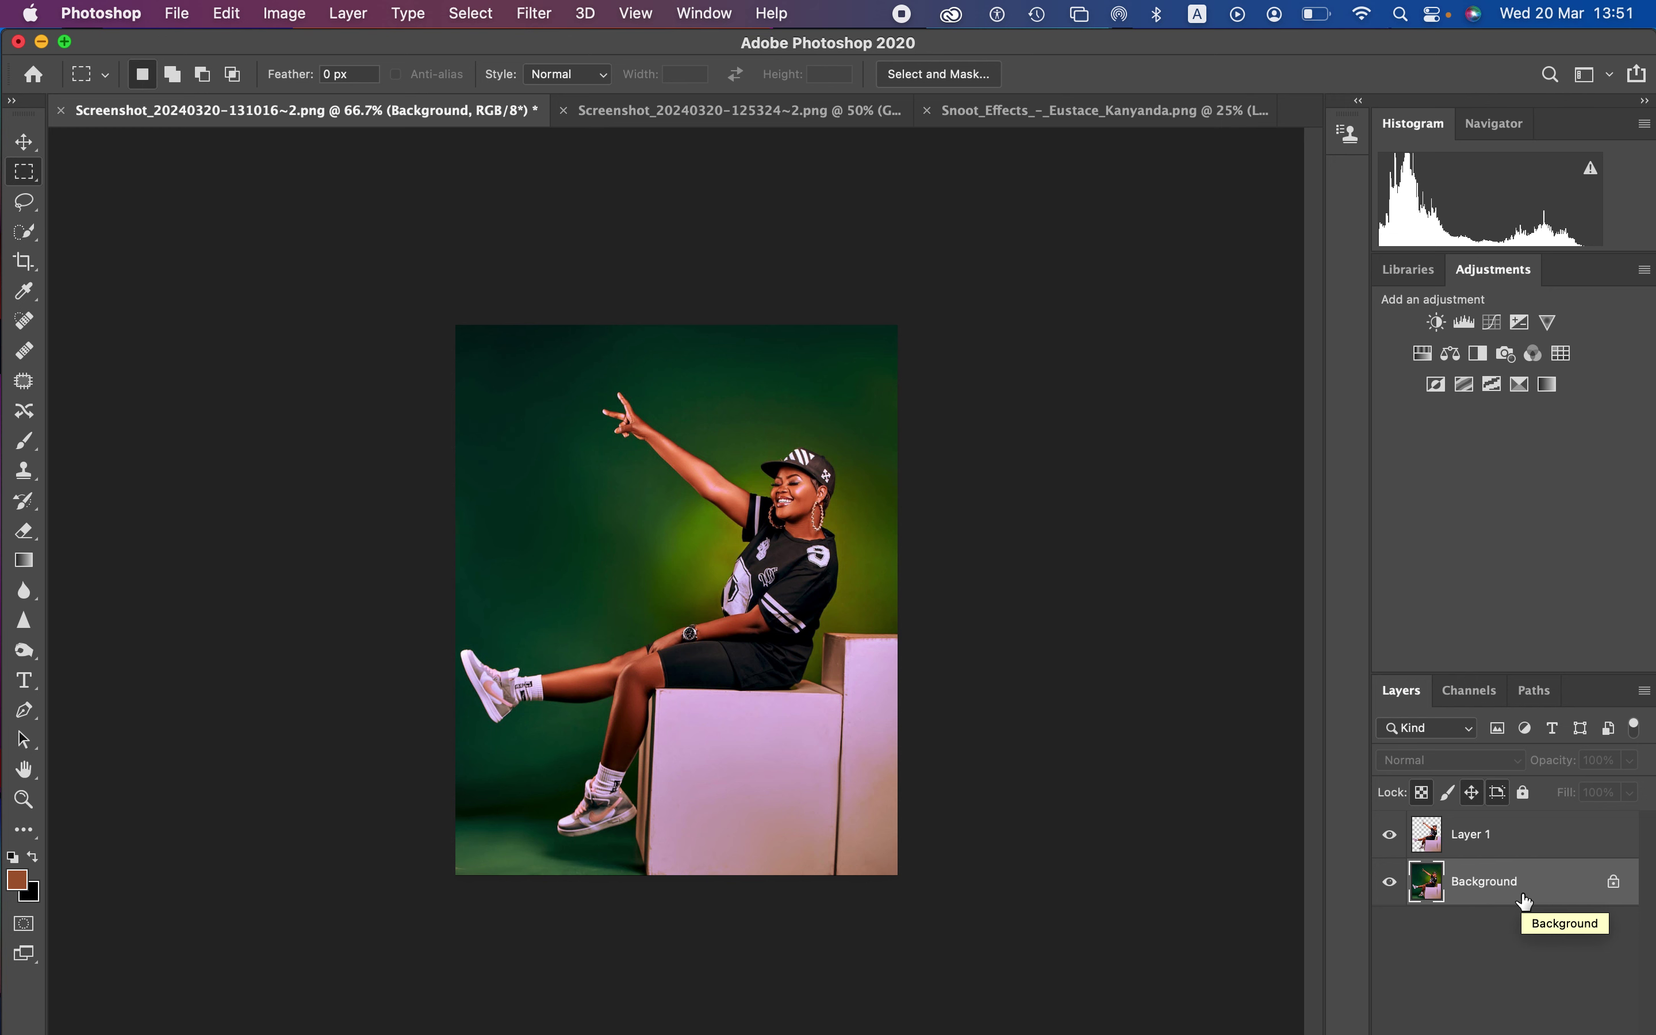
Step: Paste the dotted sphere pattern as Layer 2 and convert it to a smart object
key(super+v)
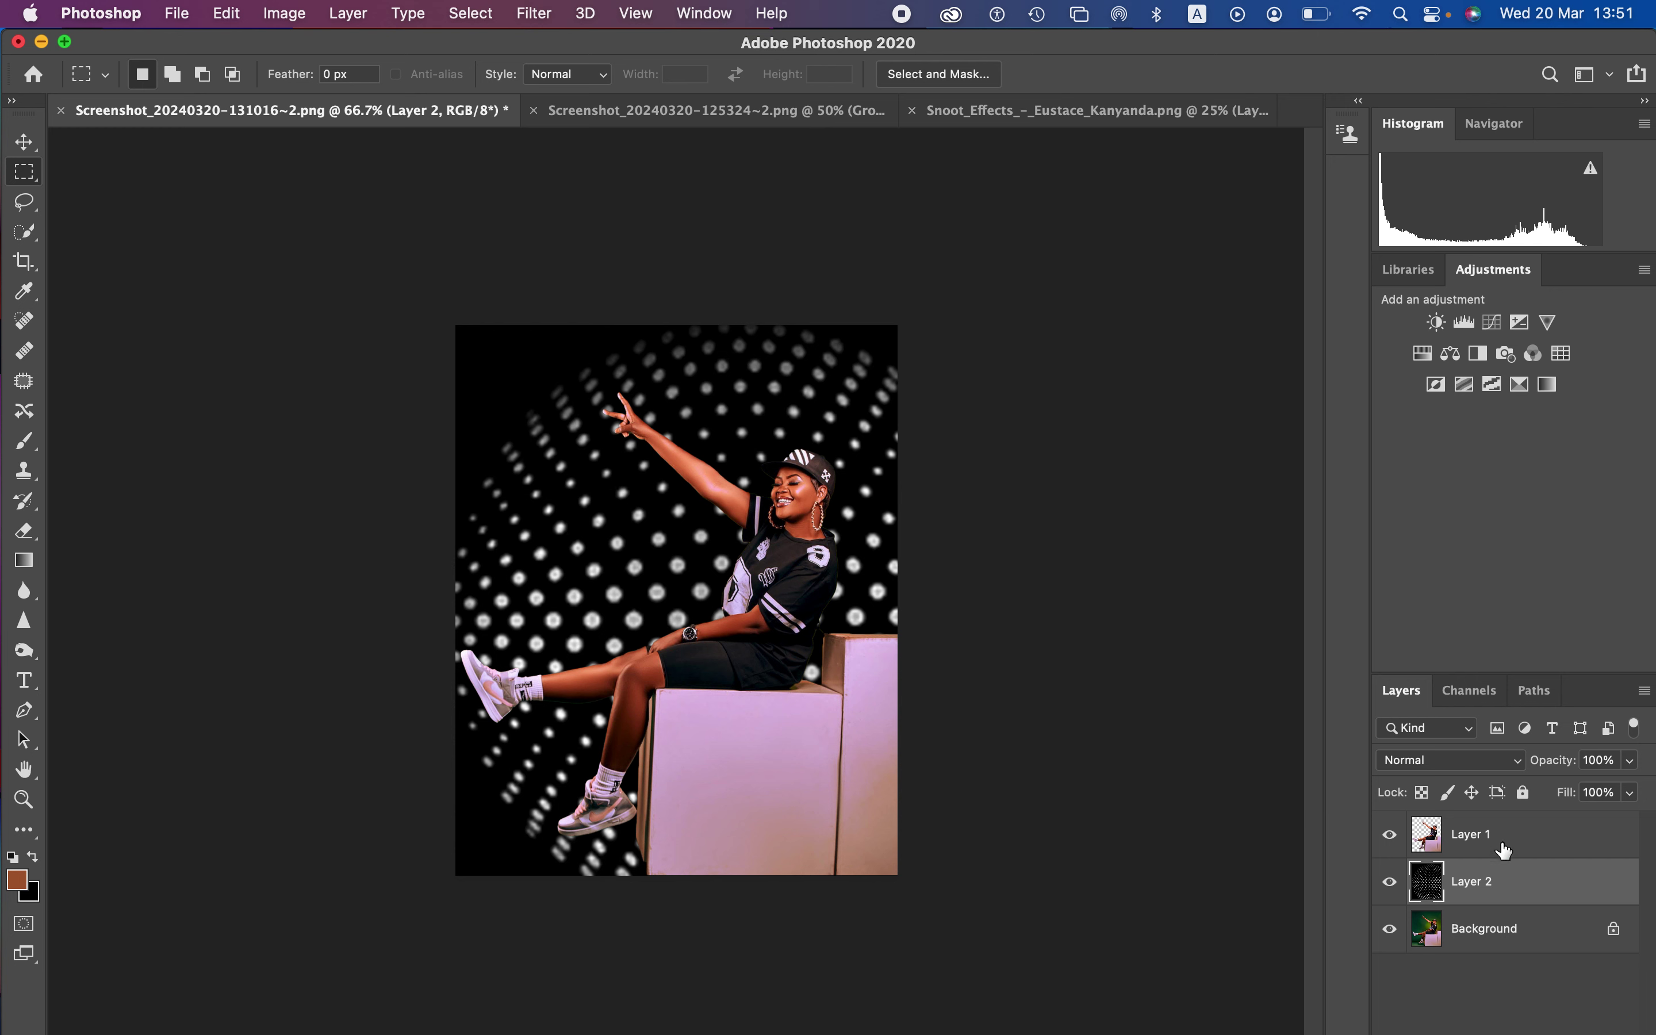
right_click(1542, 892)
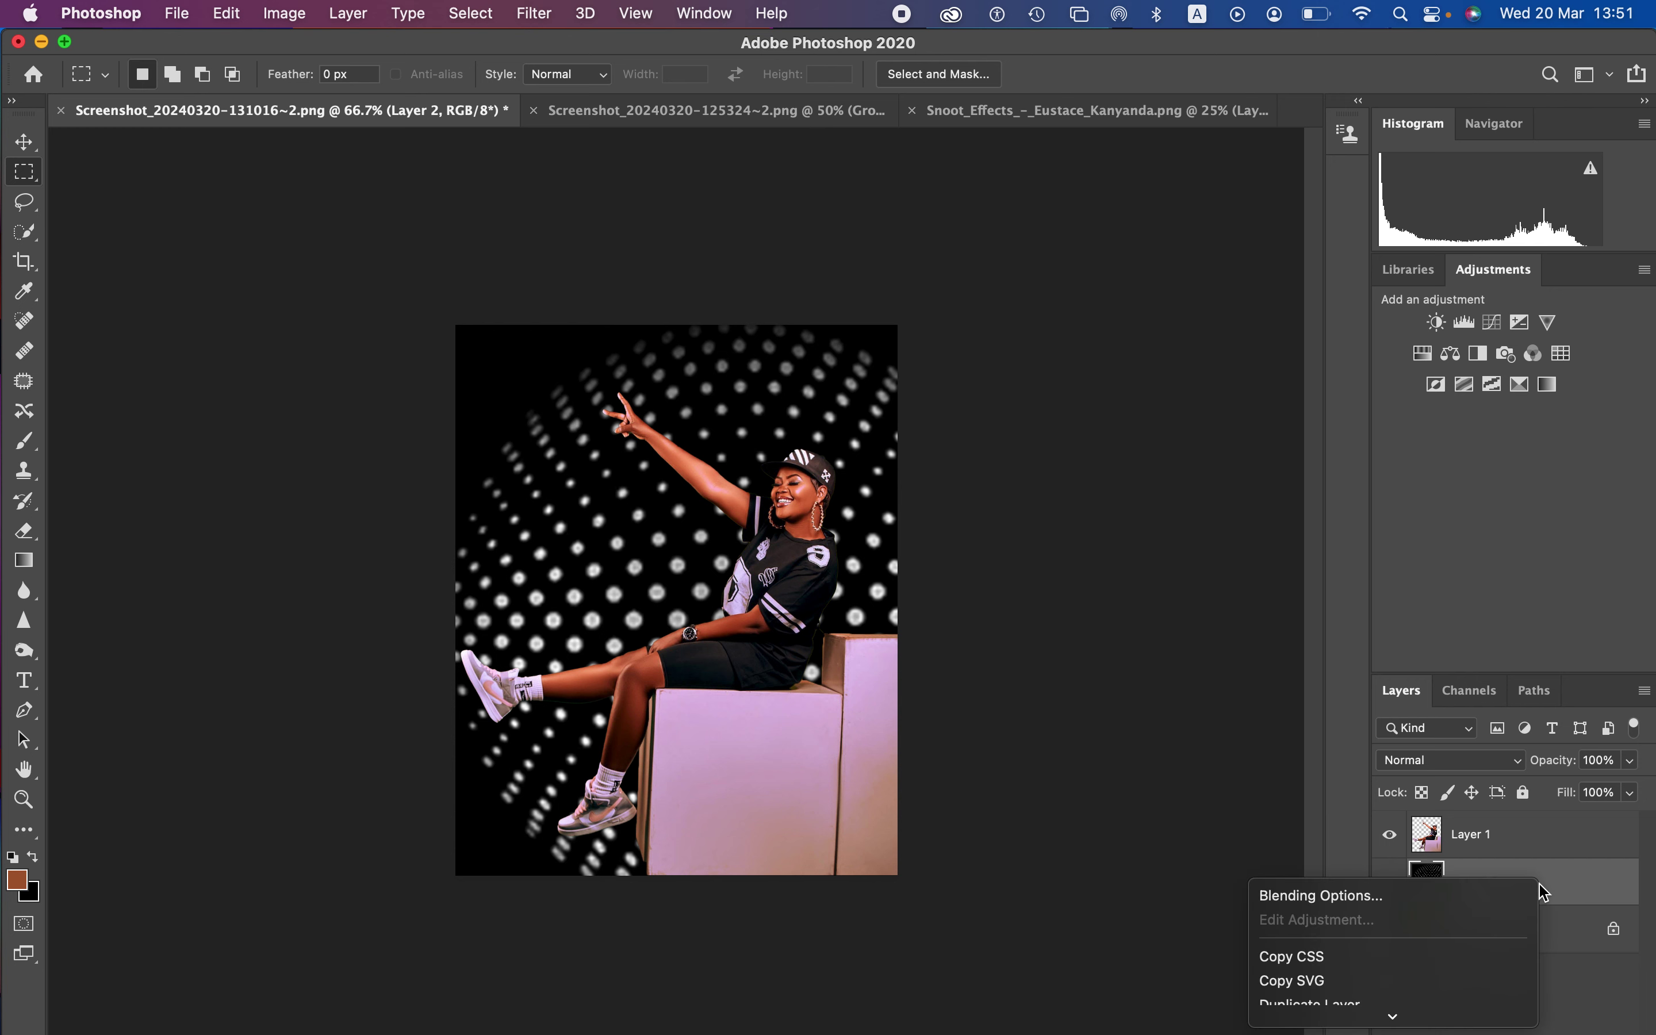
mouse_move(1341, 1013)
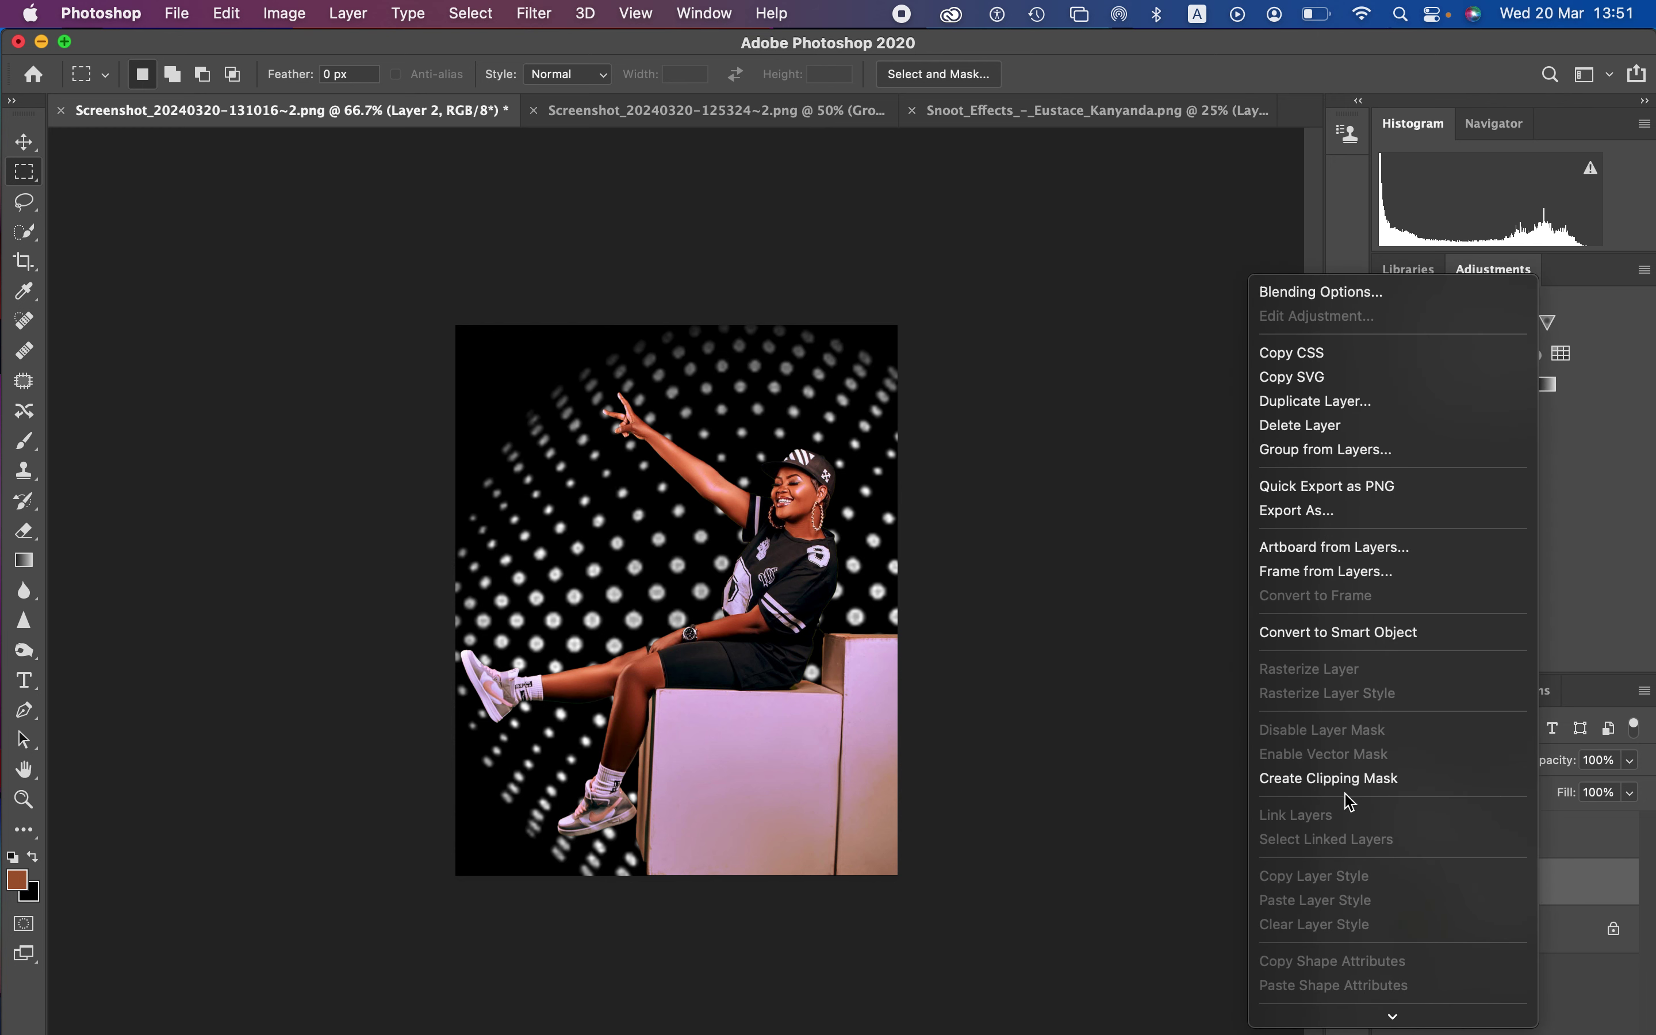
click(1293, 637)
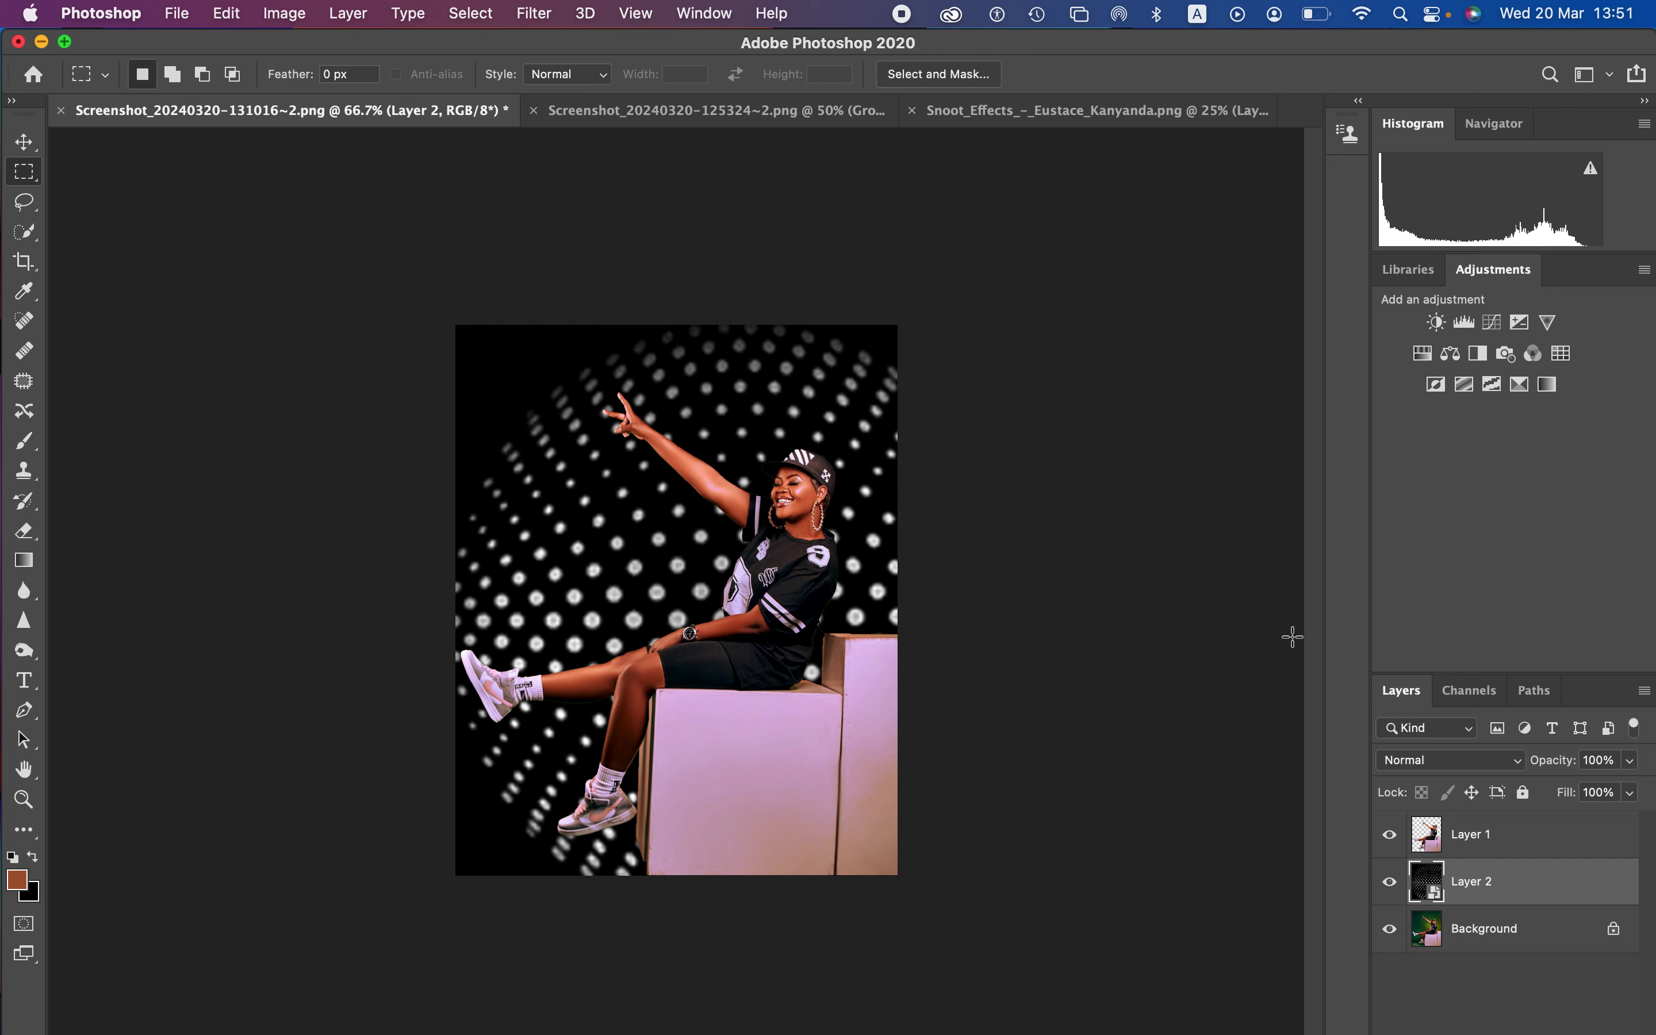
Step: Scale the dot pattern to about 49% and move it up behind the woman's head and arm
key(super+t)
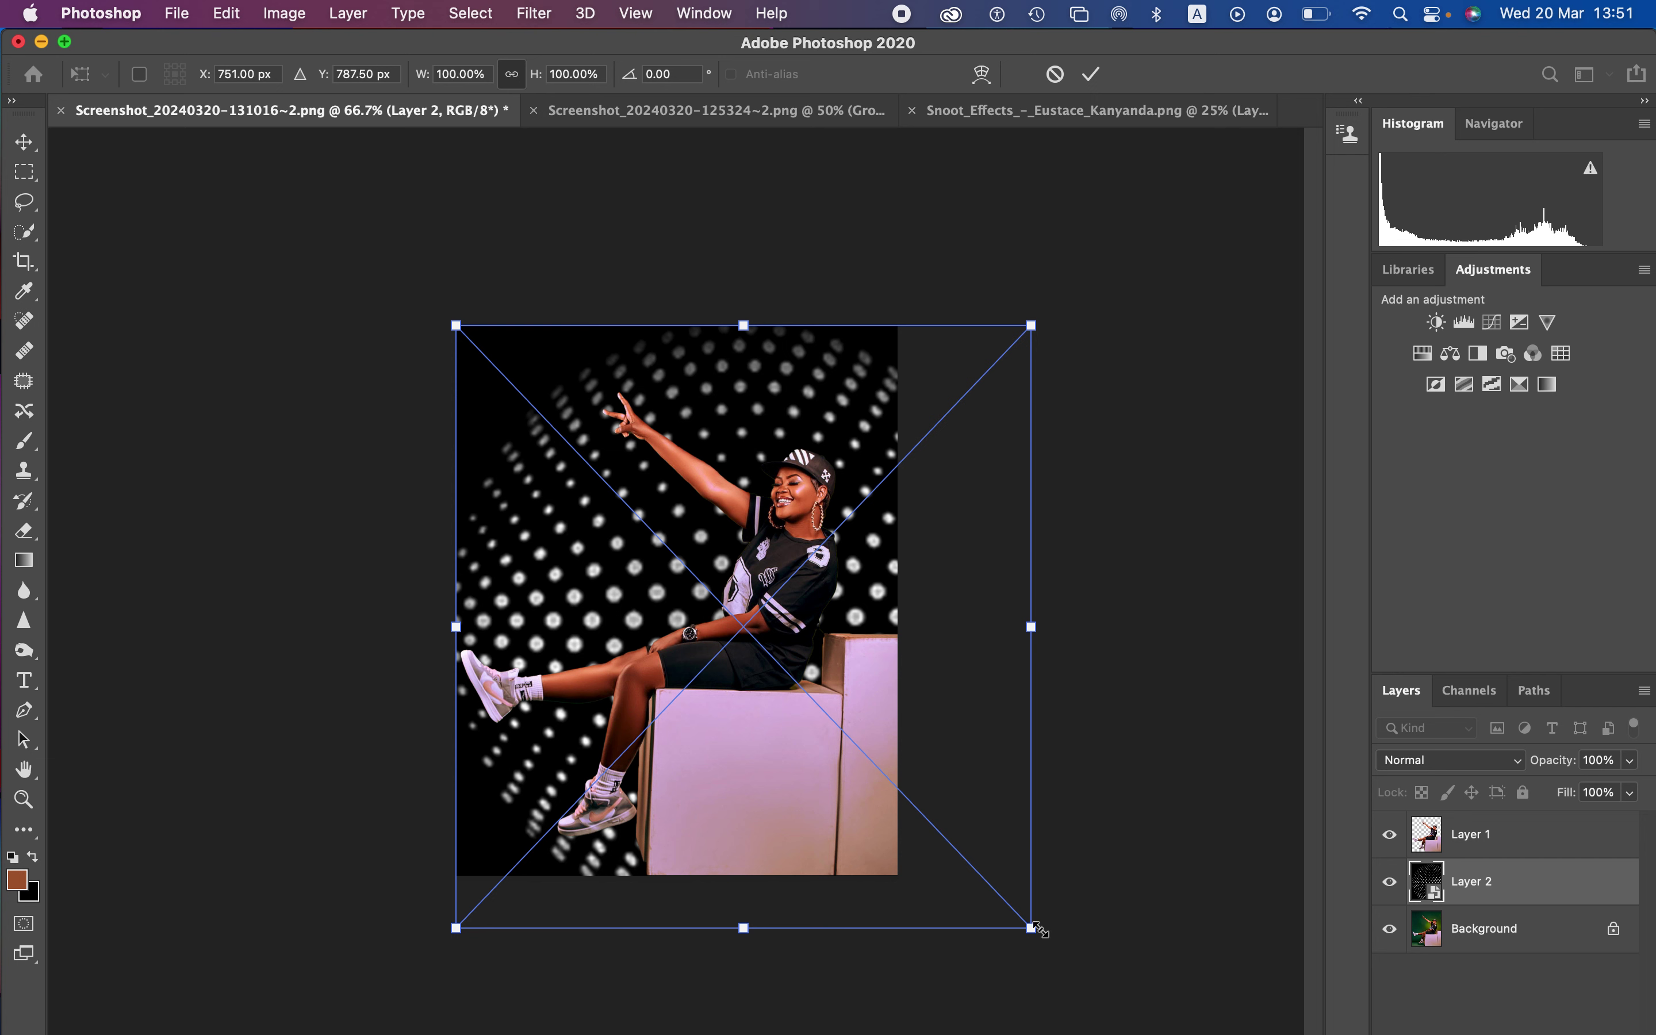
drag(1030, 928, 850, 784)
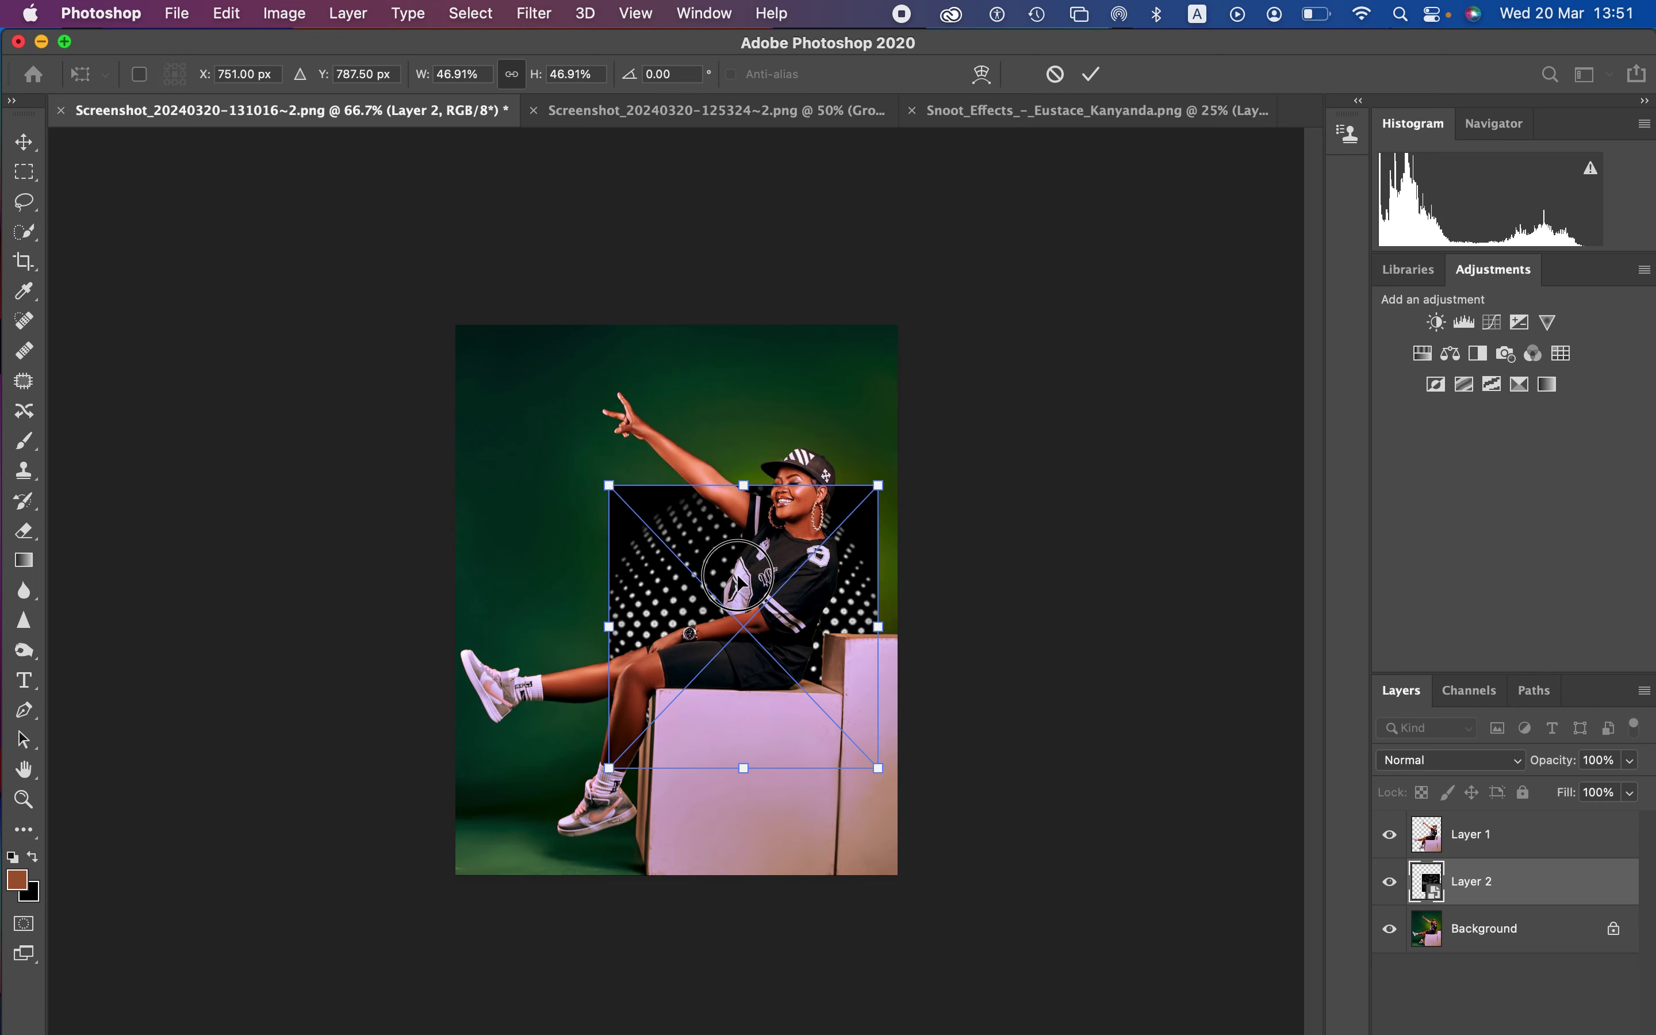
drag(735, 569, 732, 460)
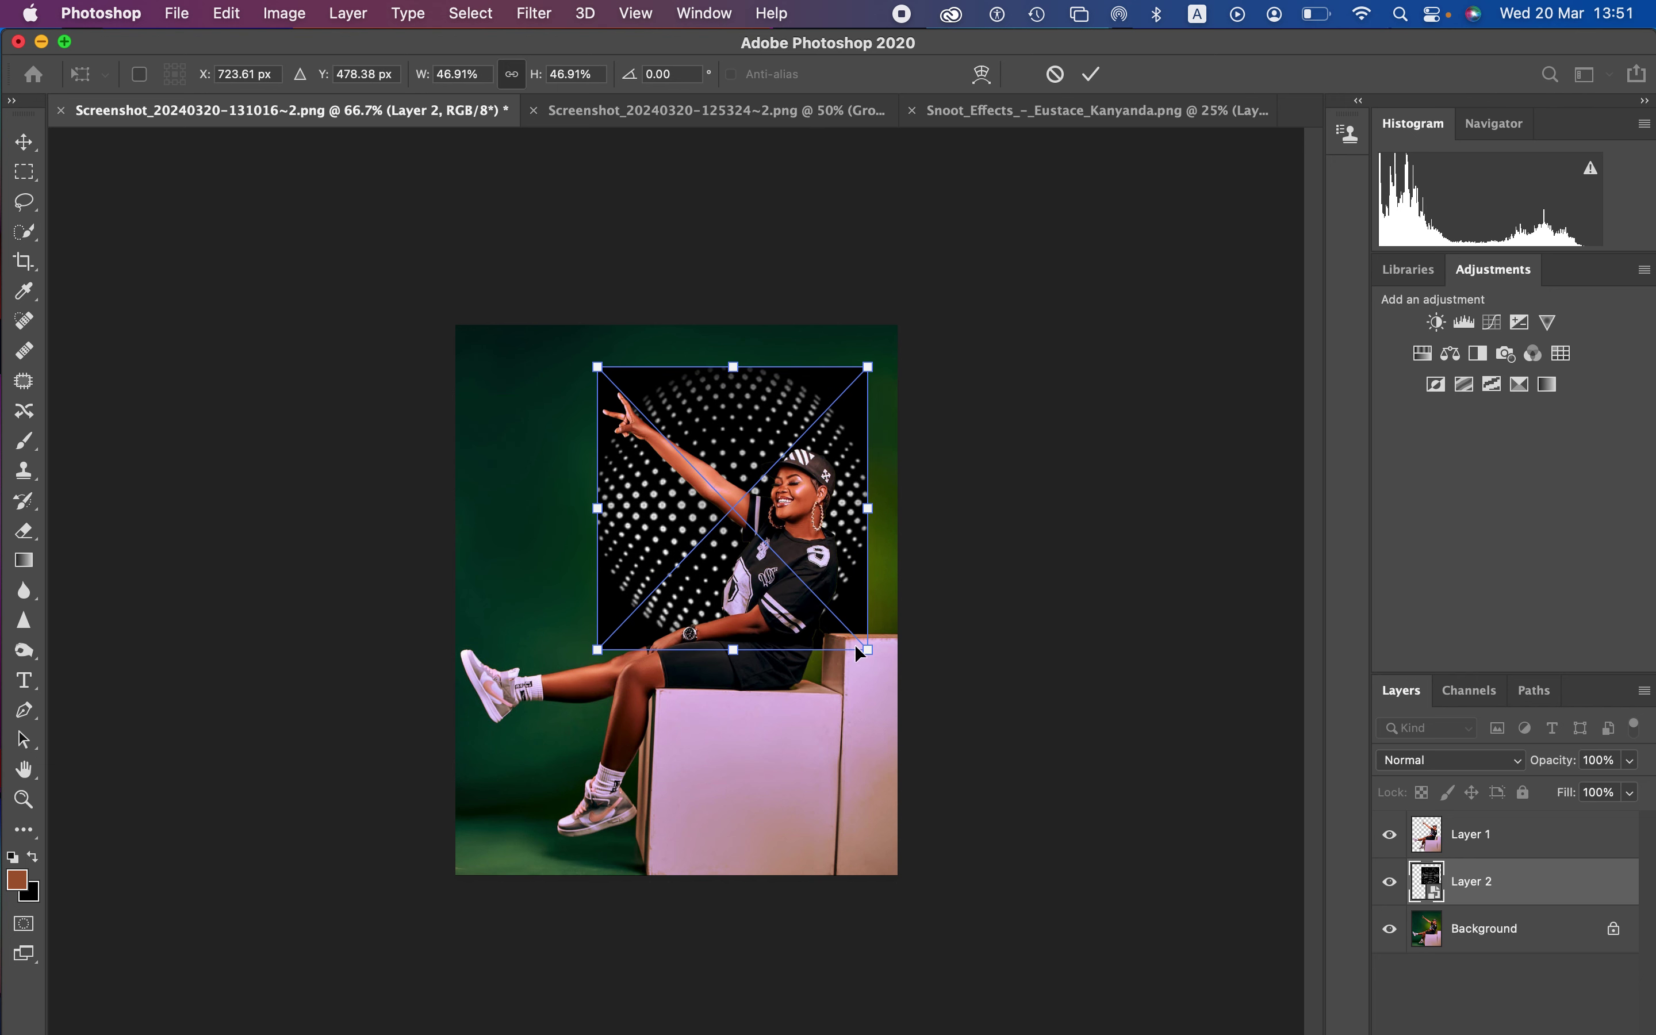
drag(868, 647, 875, 656)
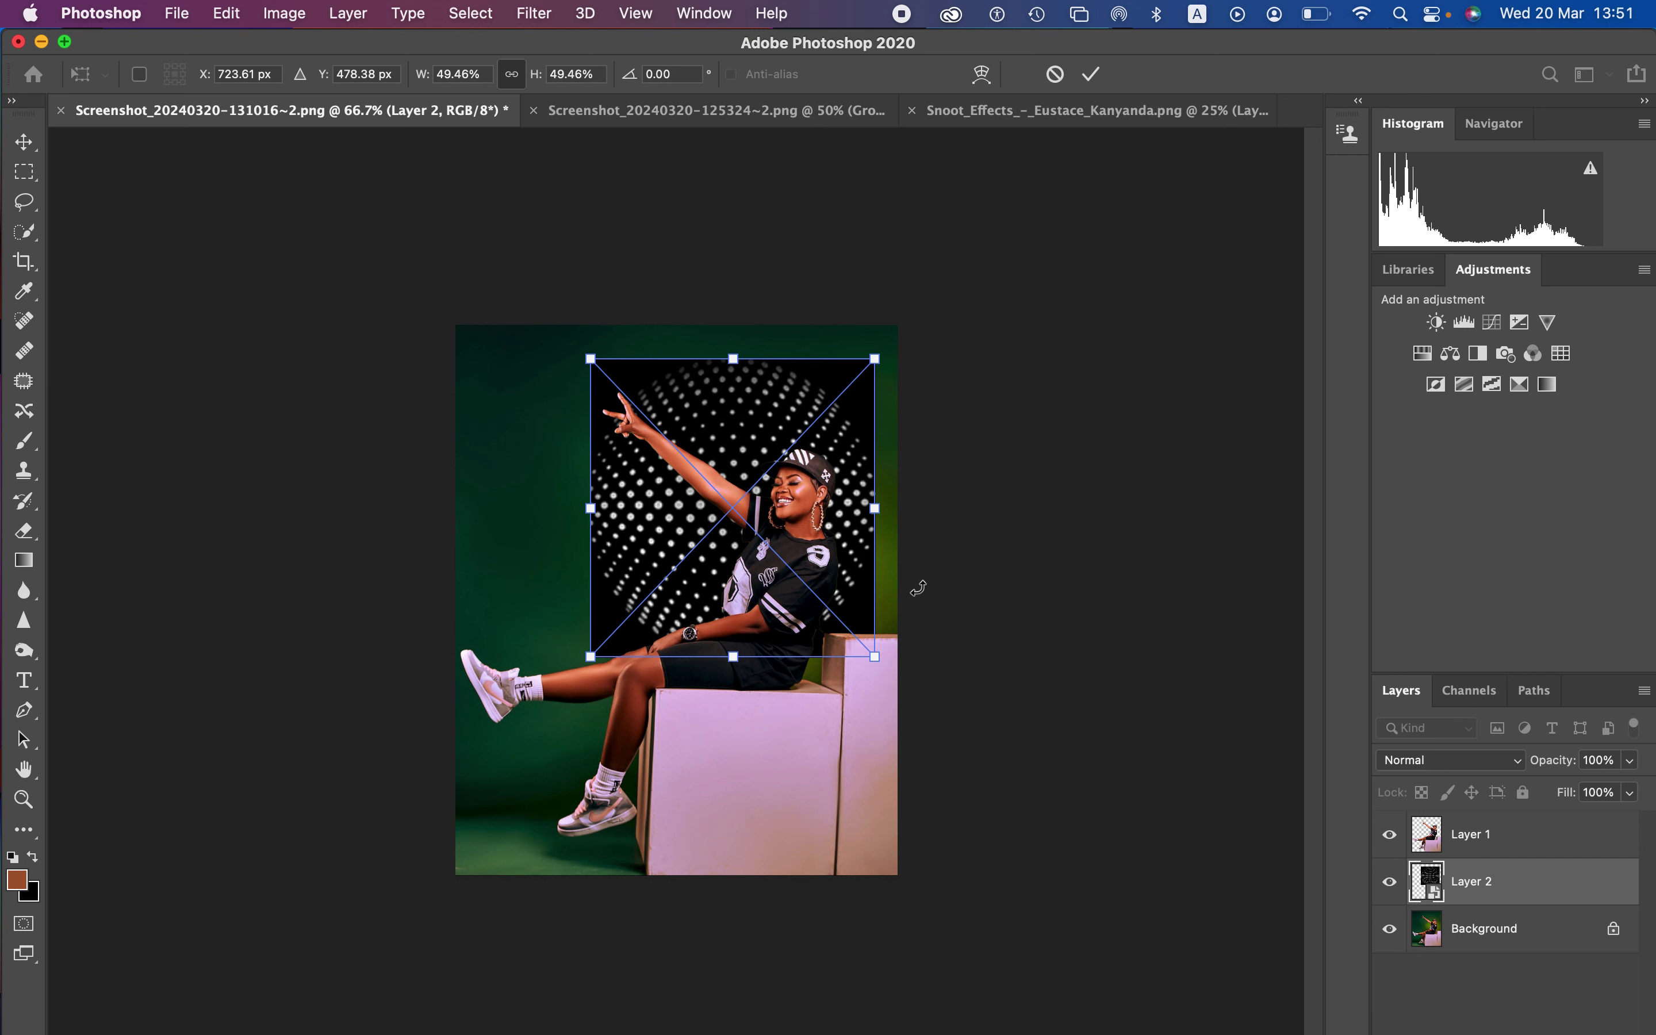
click(1093, 76)
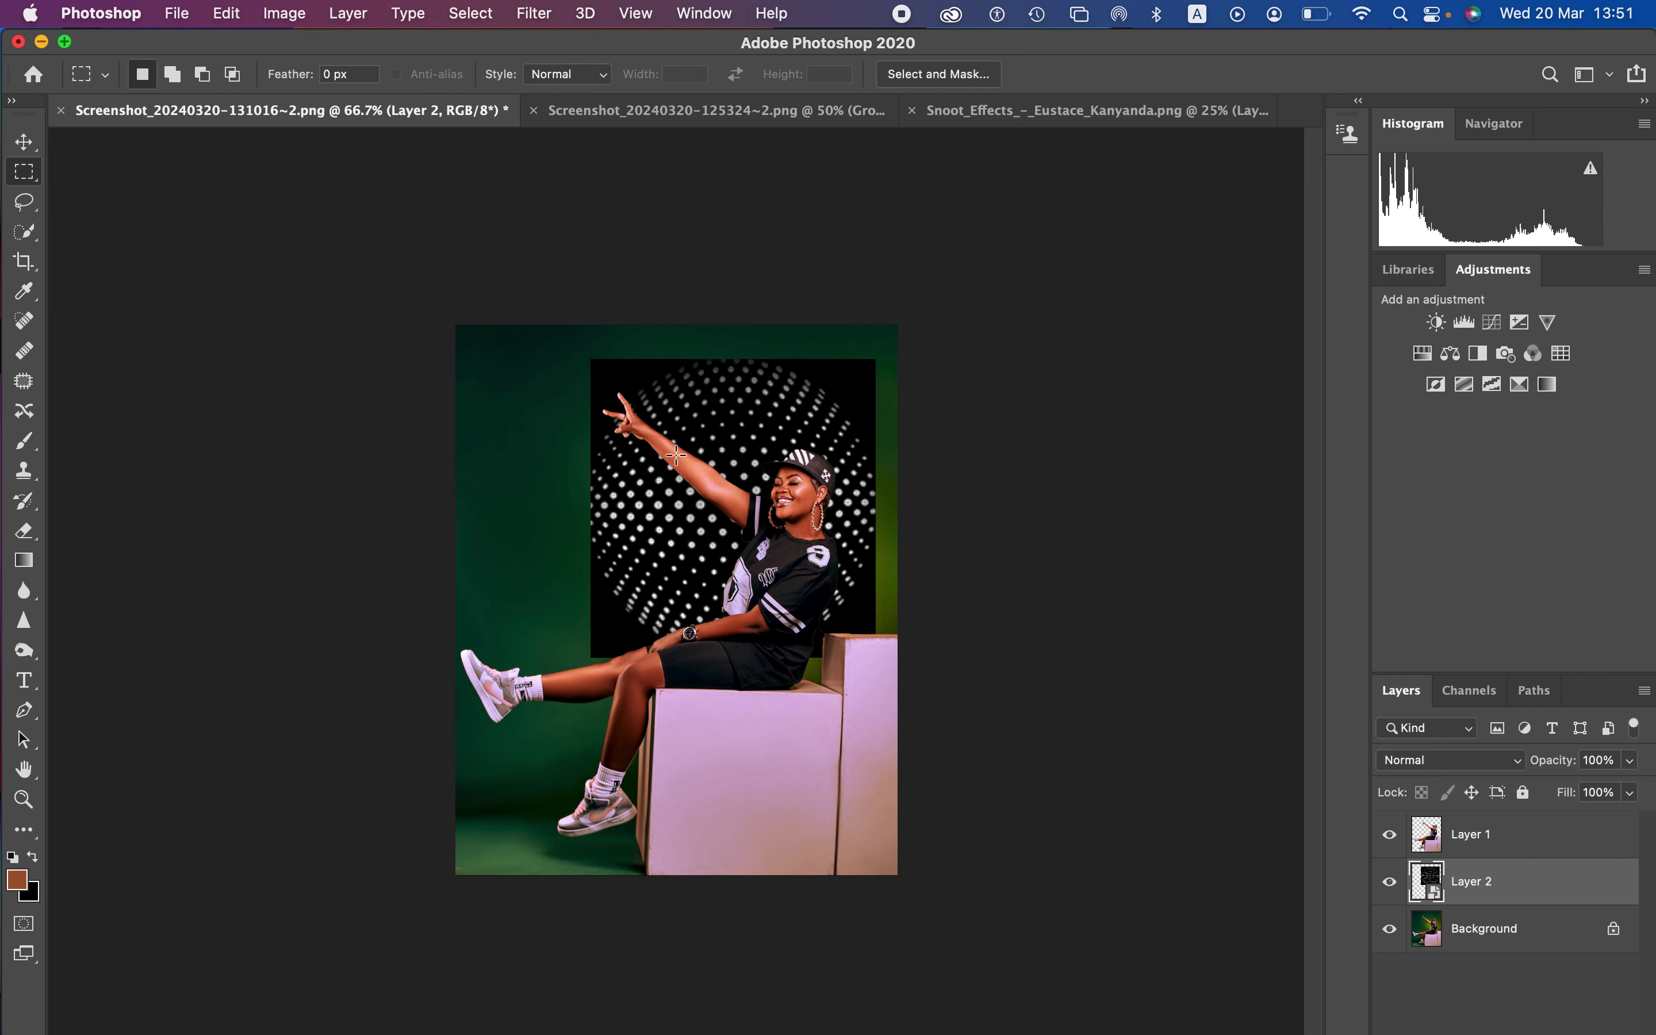
Step: Set Layer 2's blend mode to Screen so only the glowing dots show
click(1456, 761)
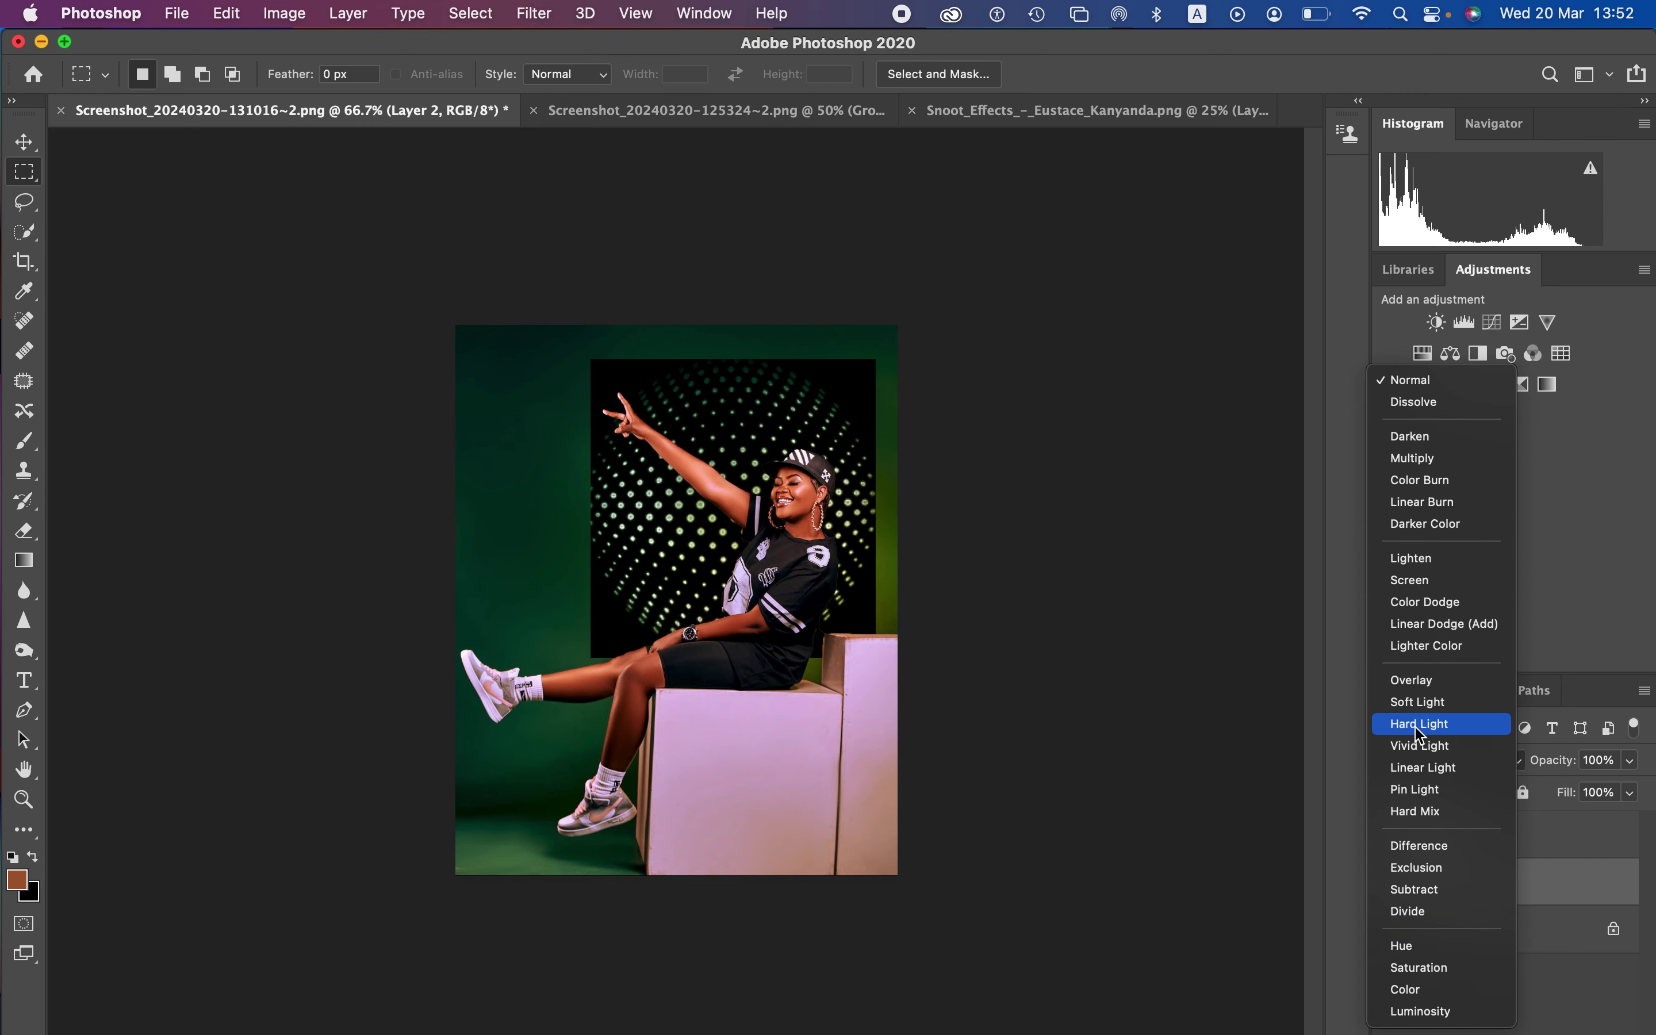
click(1418, 588)
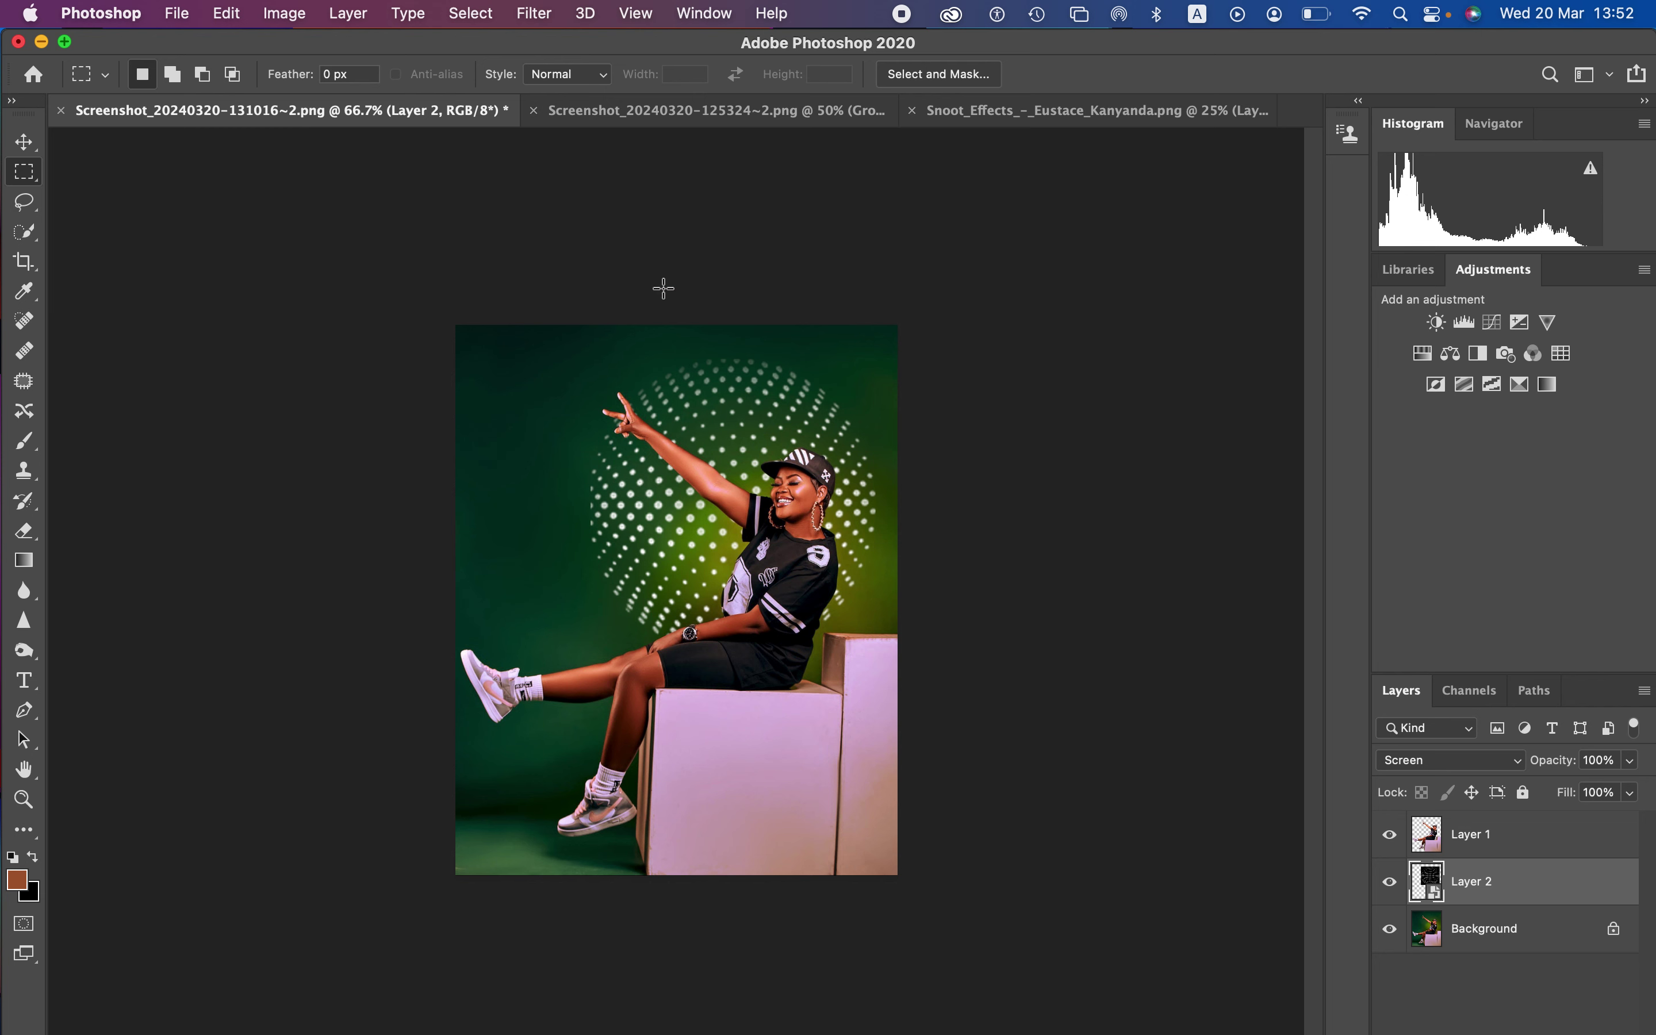
Step: Soften the dots with a Gaussian Blur smart filter of about 2.9 pixels radius
click(537, 12)
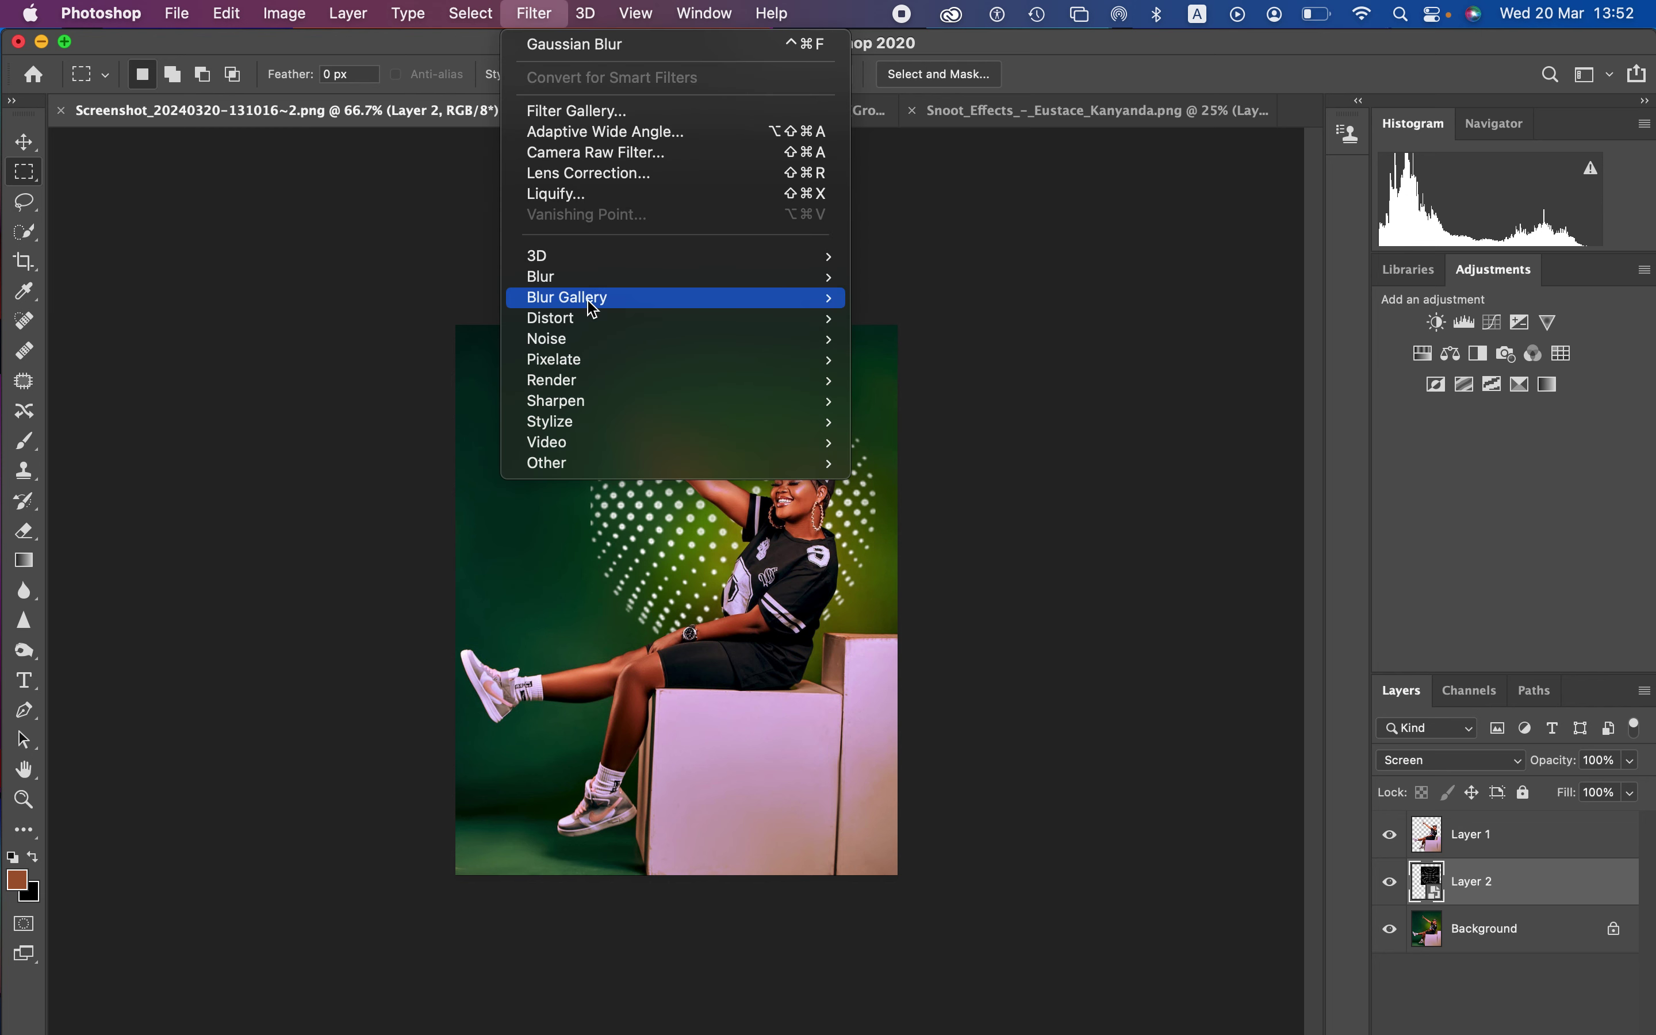
mouse_move(580, 278)
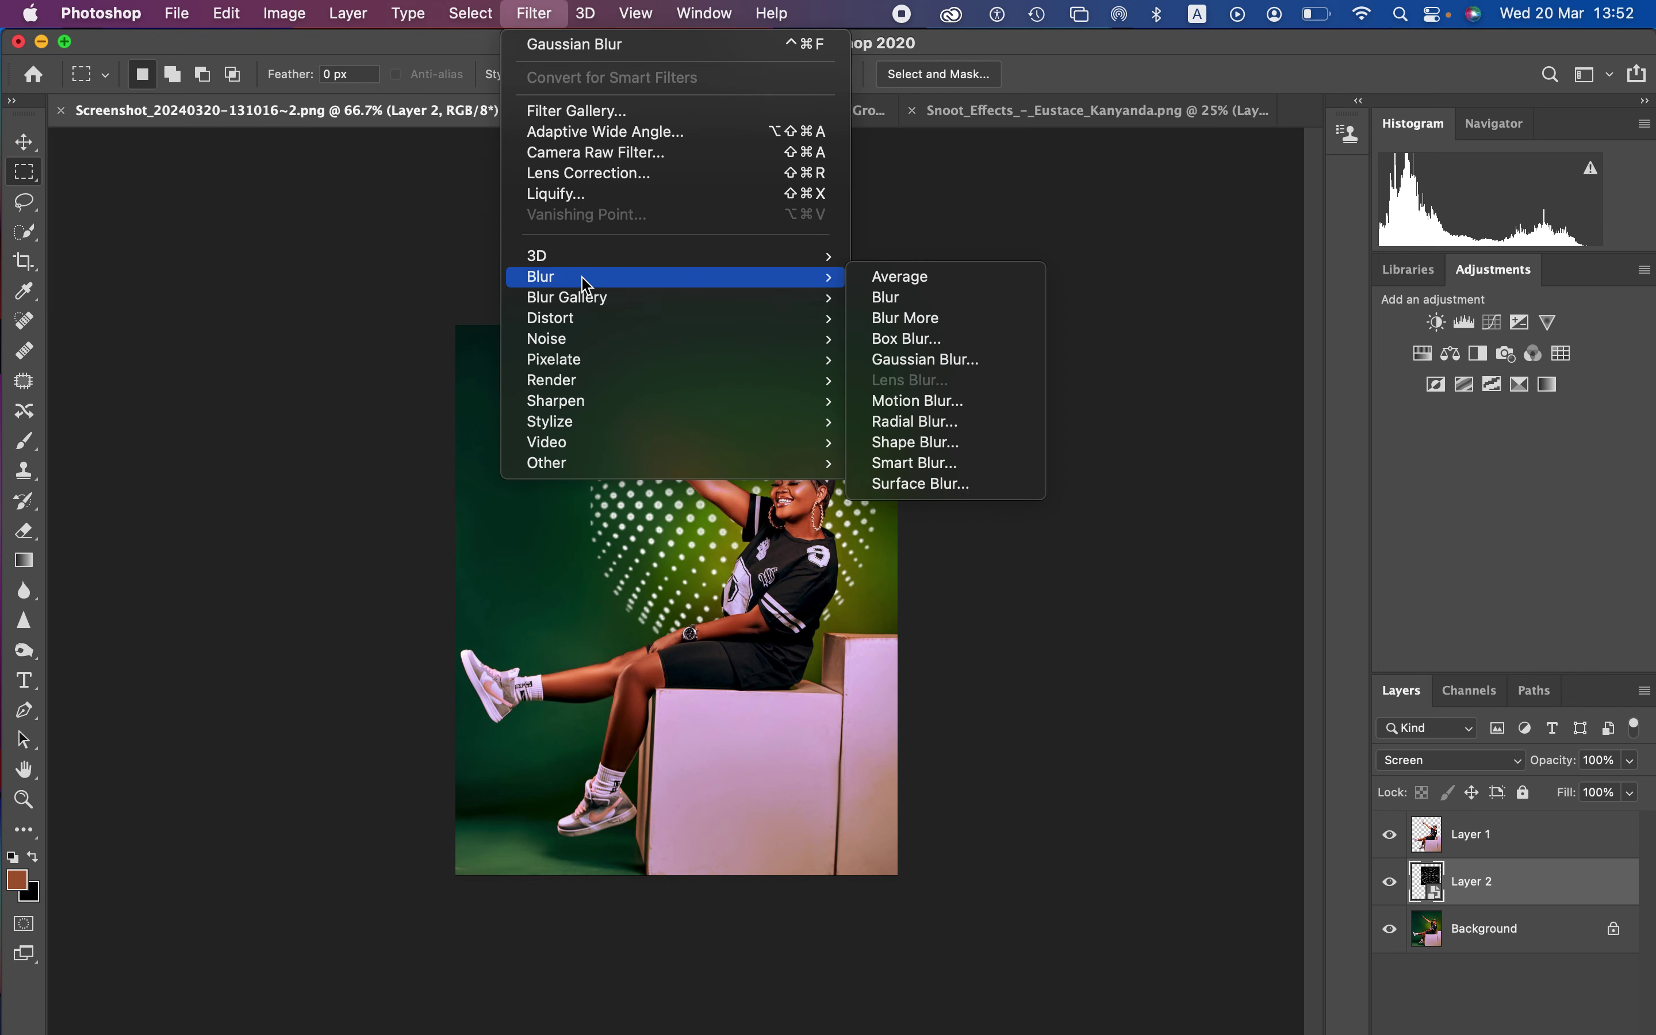
click(961, 360)
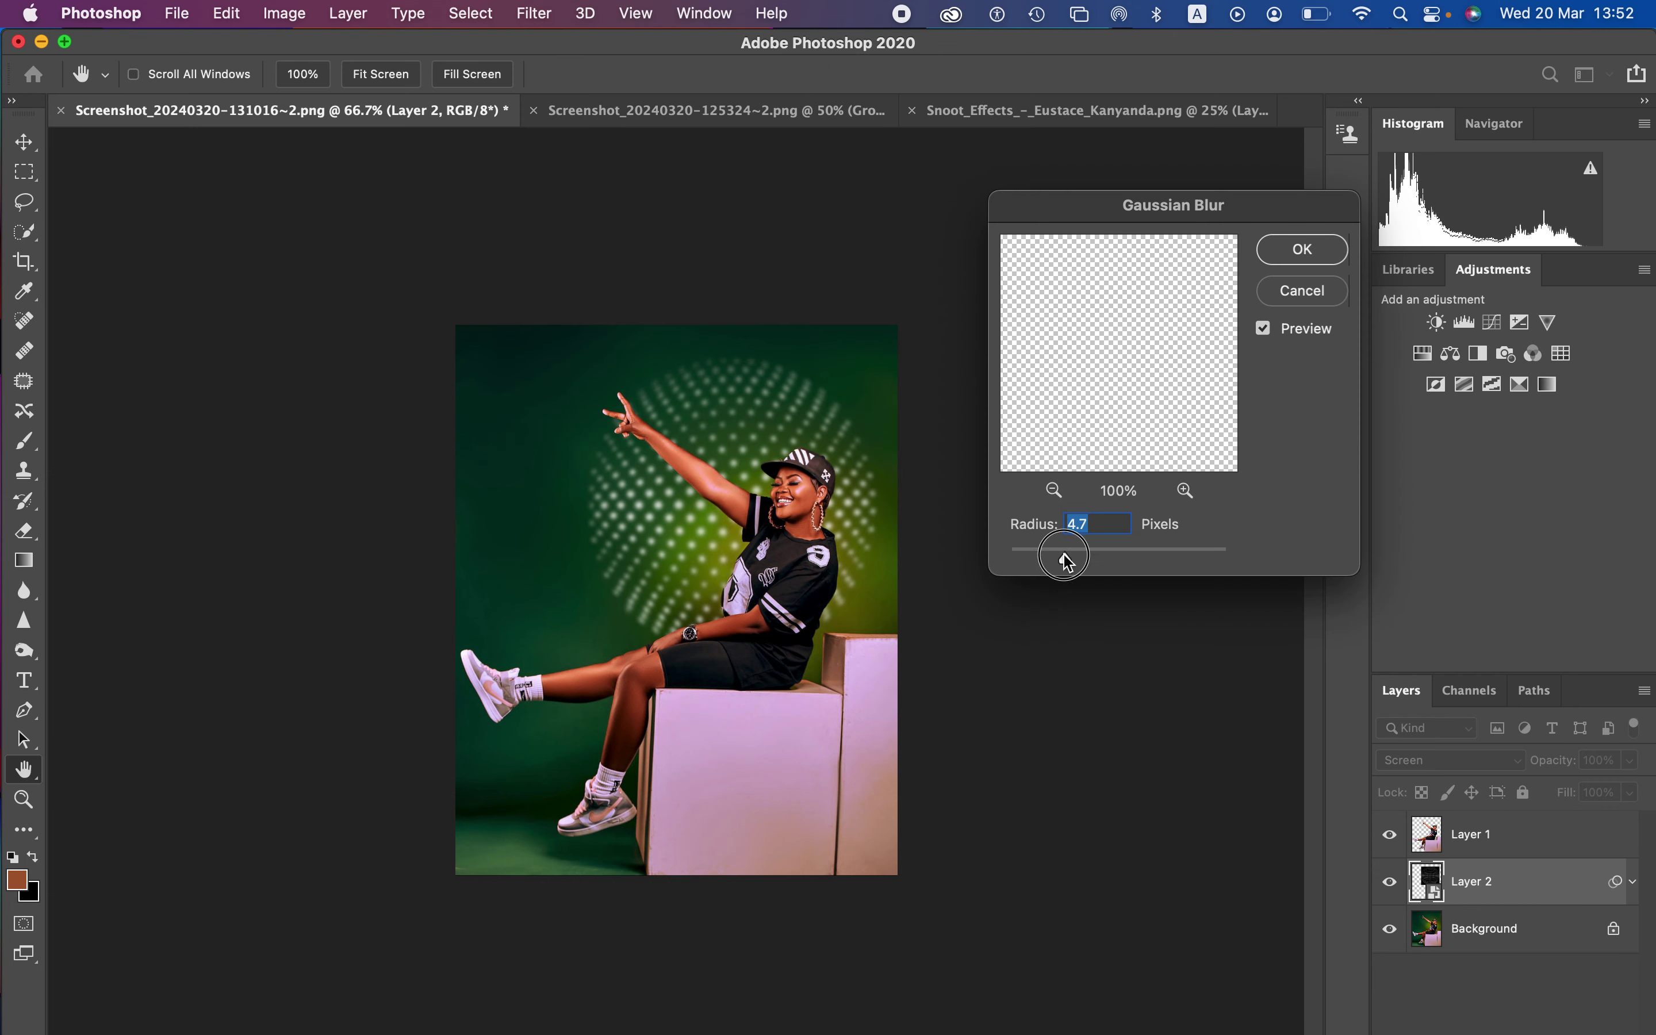
mouse_move(1066, 560)
mouse_down()
mouse_move(1027, 562)
mouse_move(1059, 563)
mouse_up()
click(1303, 251)
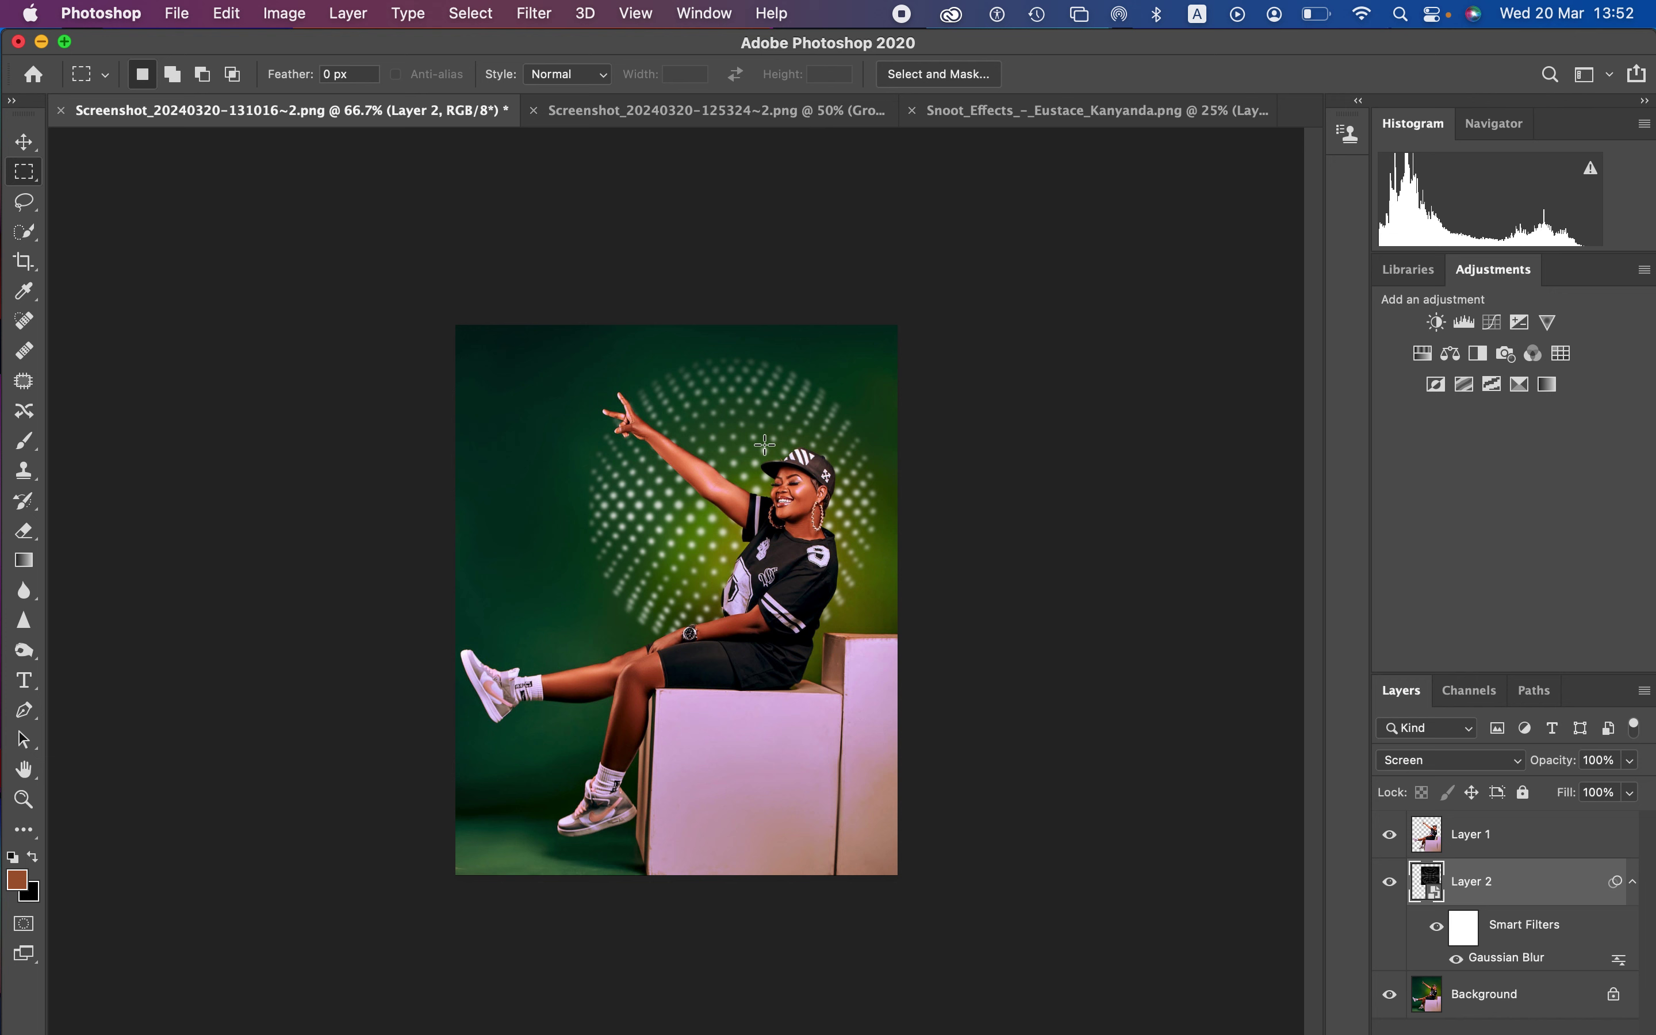
click(24, 201)
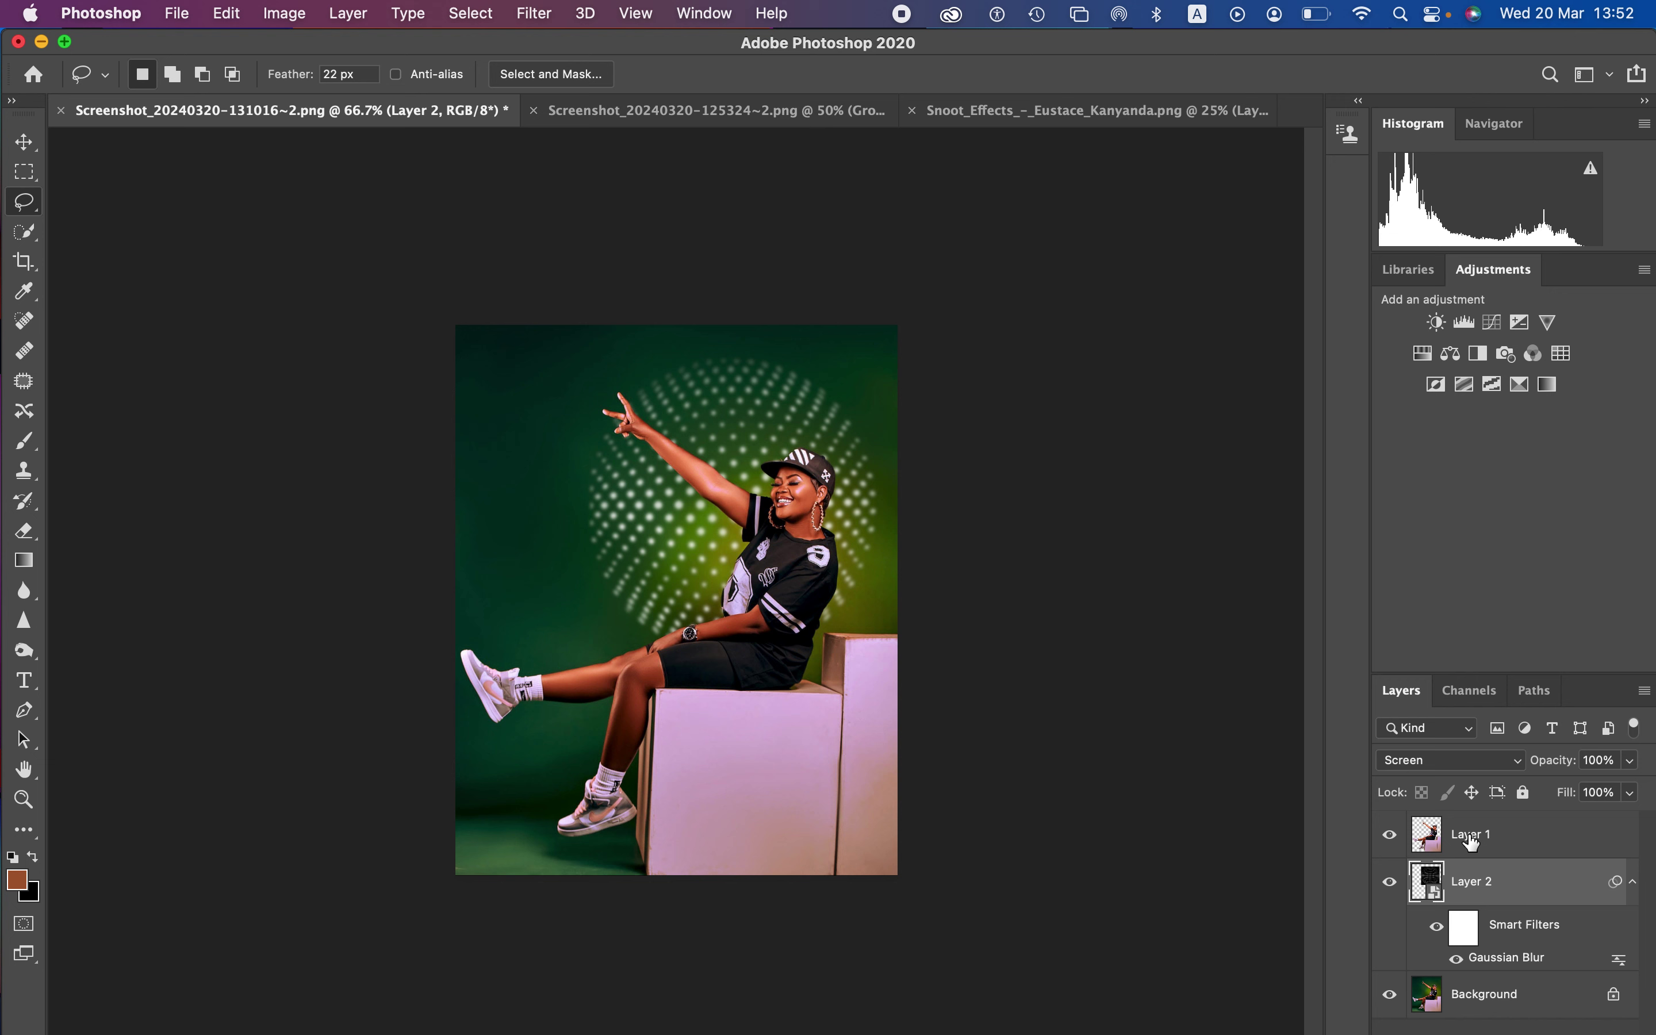
Step: Add a colorized Hue/Saturation layer clipped to the dots, Hue 207 and Saturation 77
click(1423, 354)
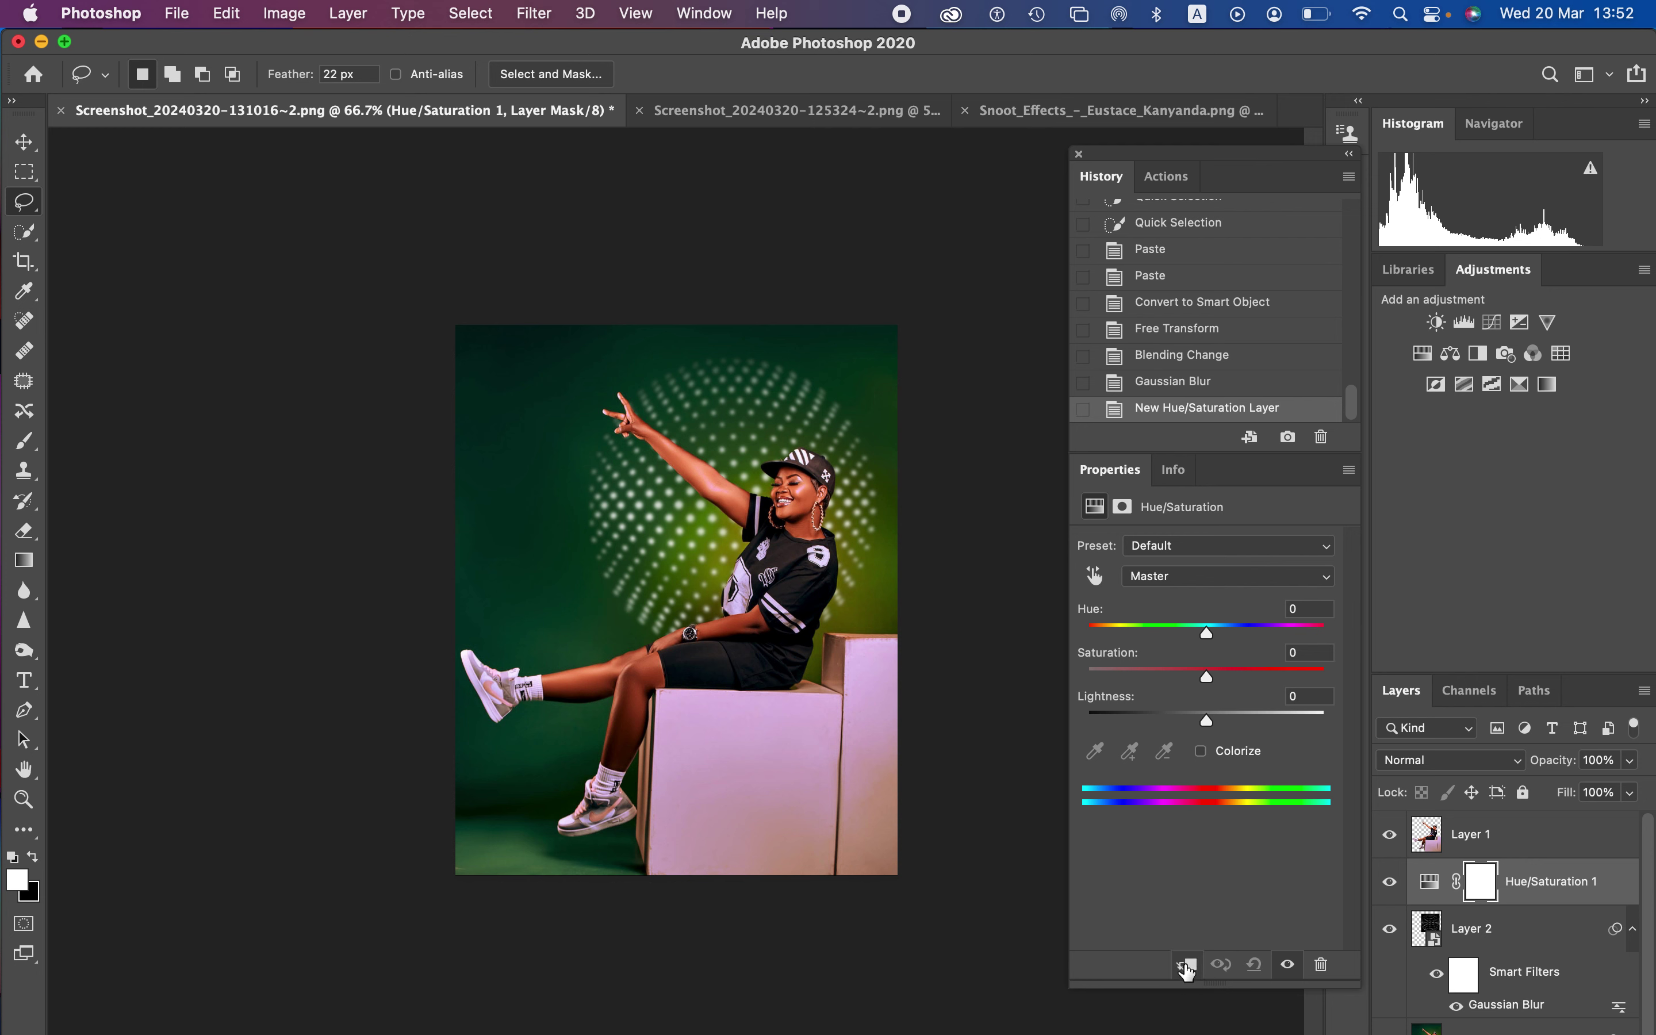
click(1187, 966)
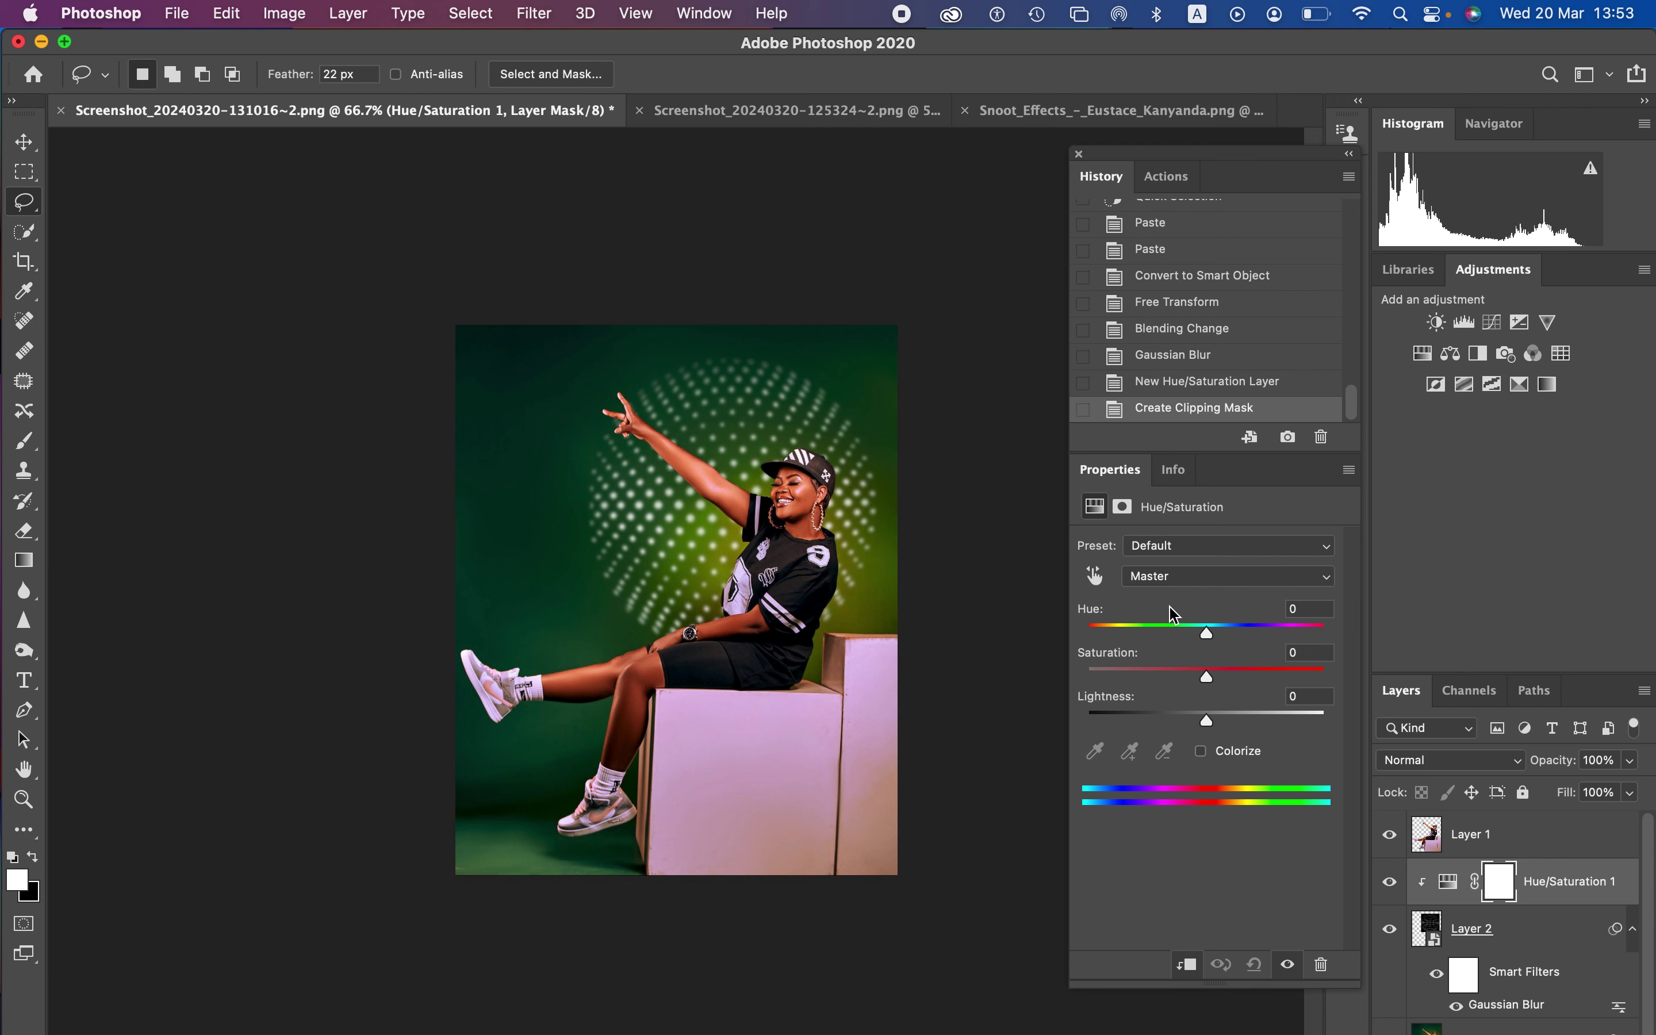
click(1202, 751)
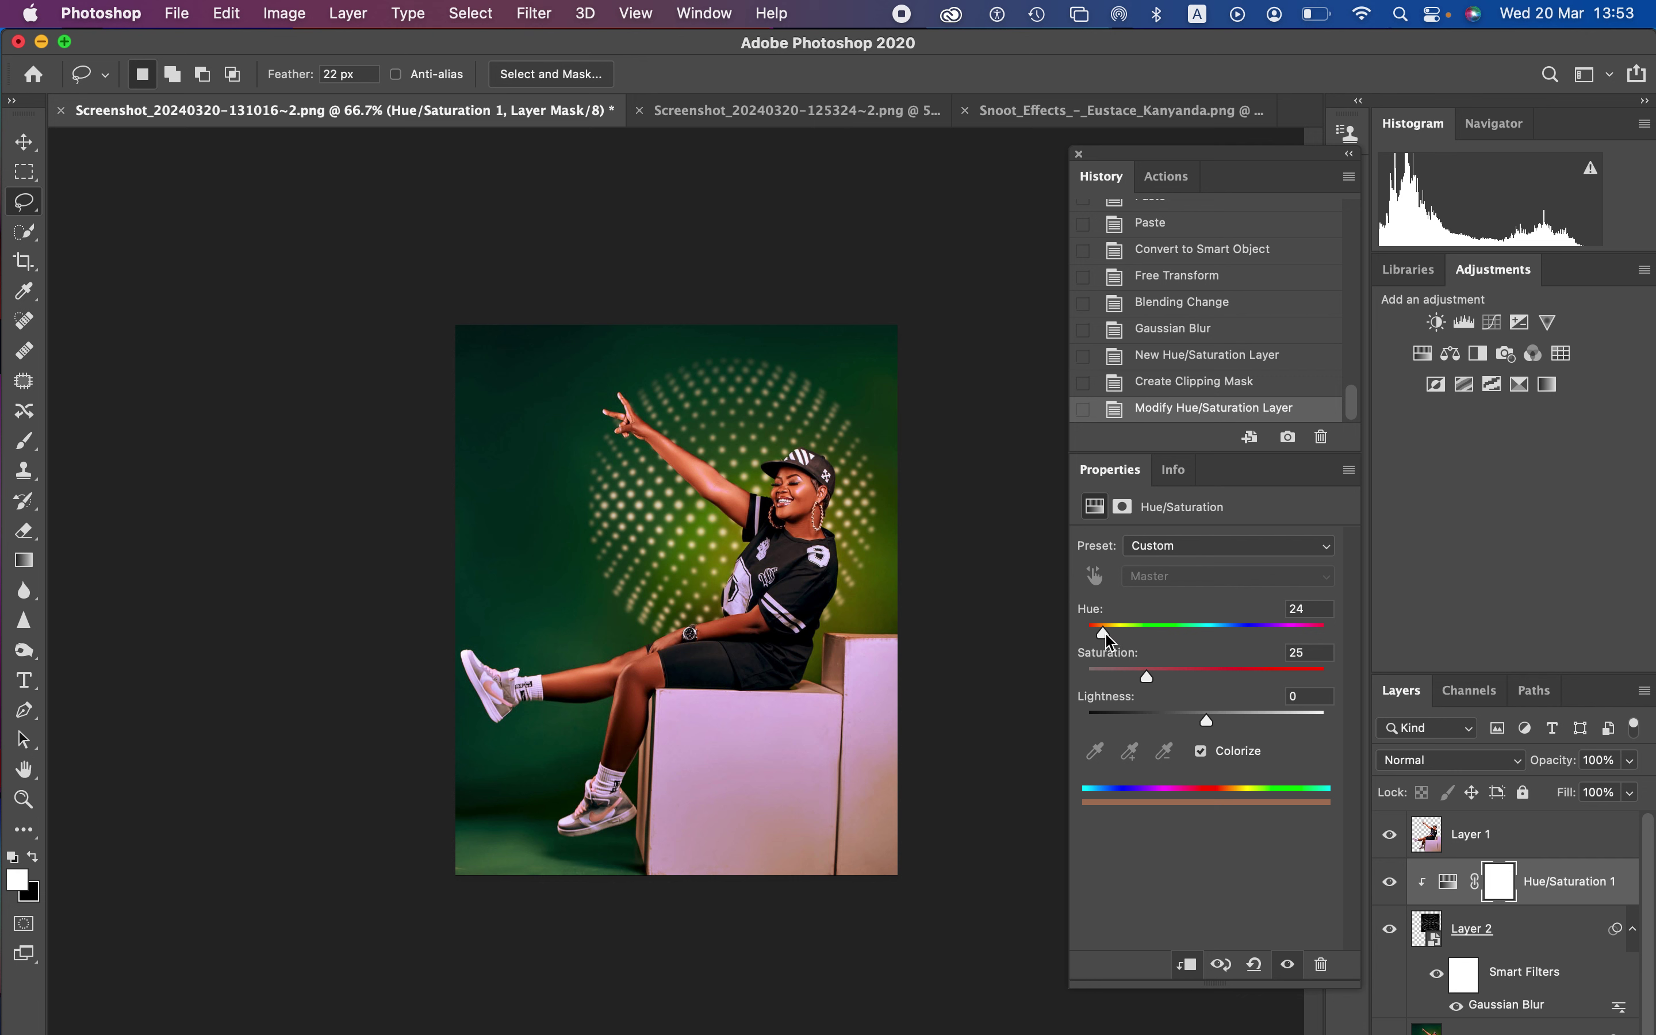
drag(1147, 676, 1271, 680)
drag(1103, 633, 1232, 619)
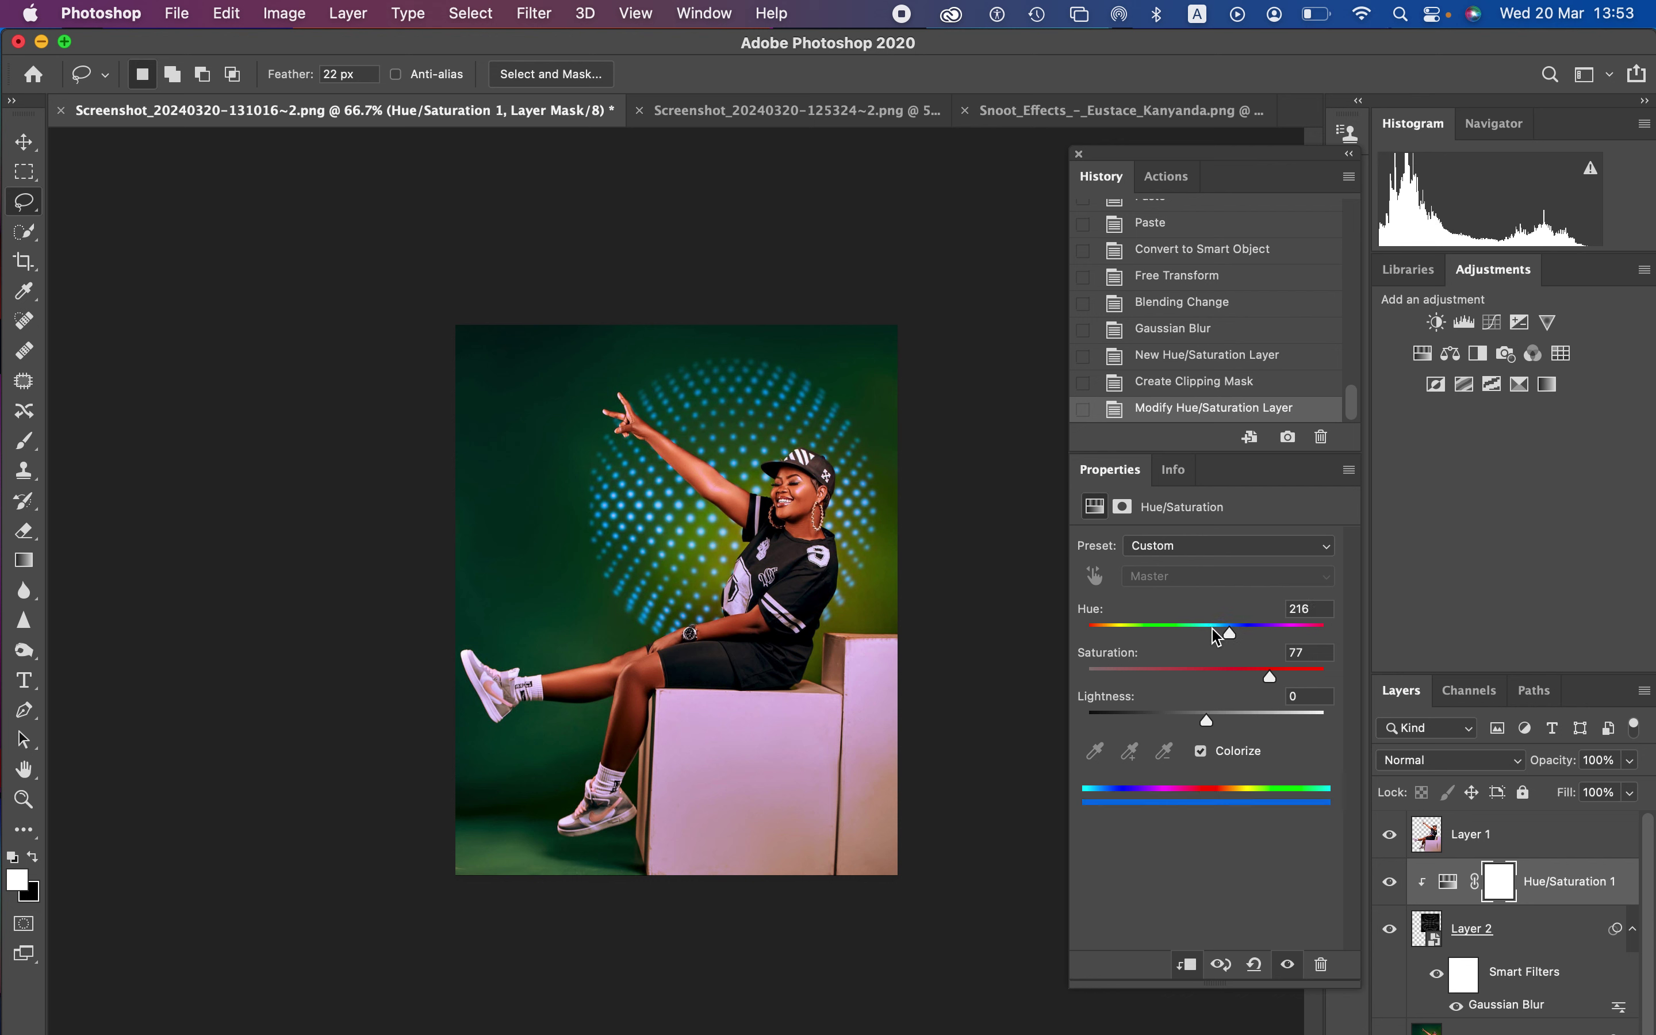
mouse_move(1234, 635)
mouse_down()
mouse_move(1252, 633)
mouse_move(1224, 635)
mouse_up()
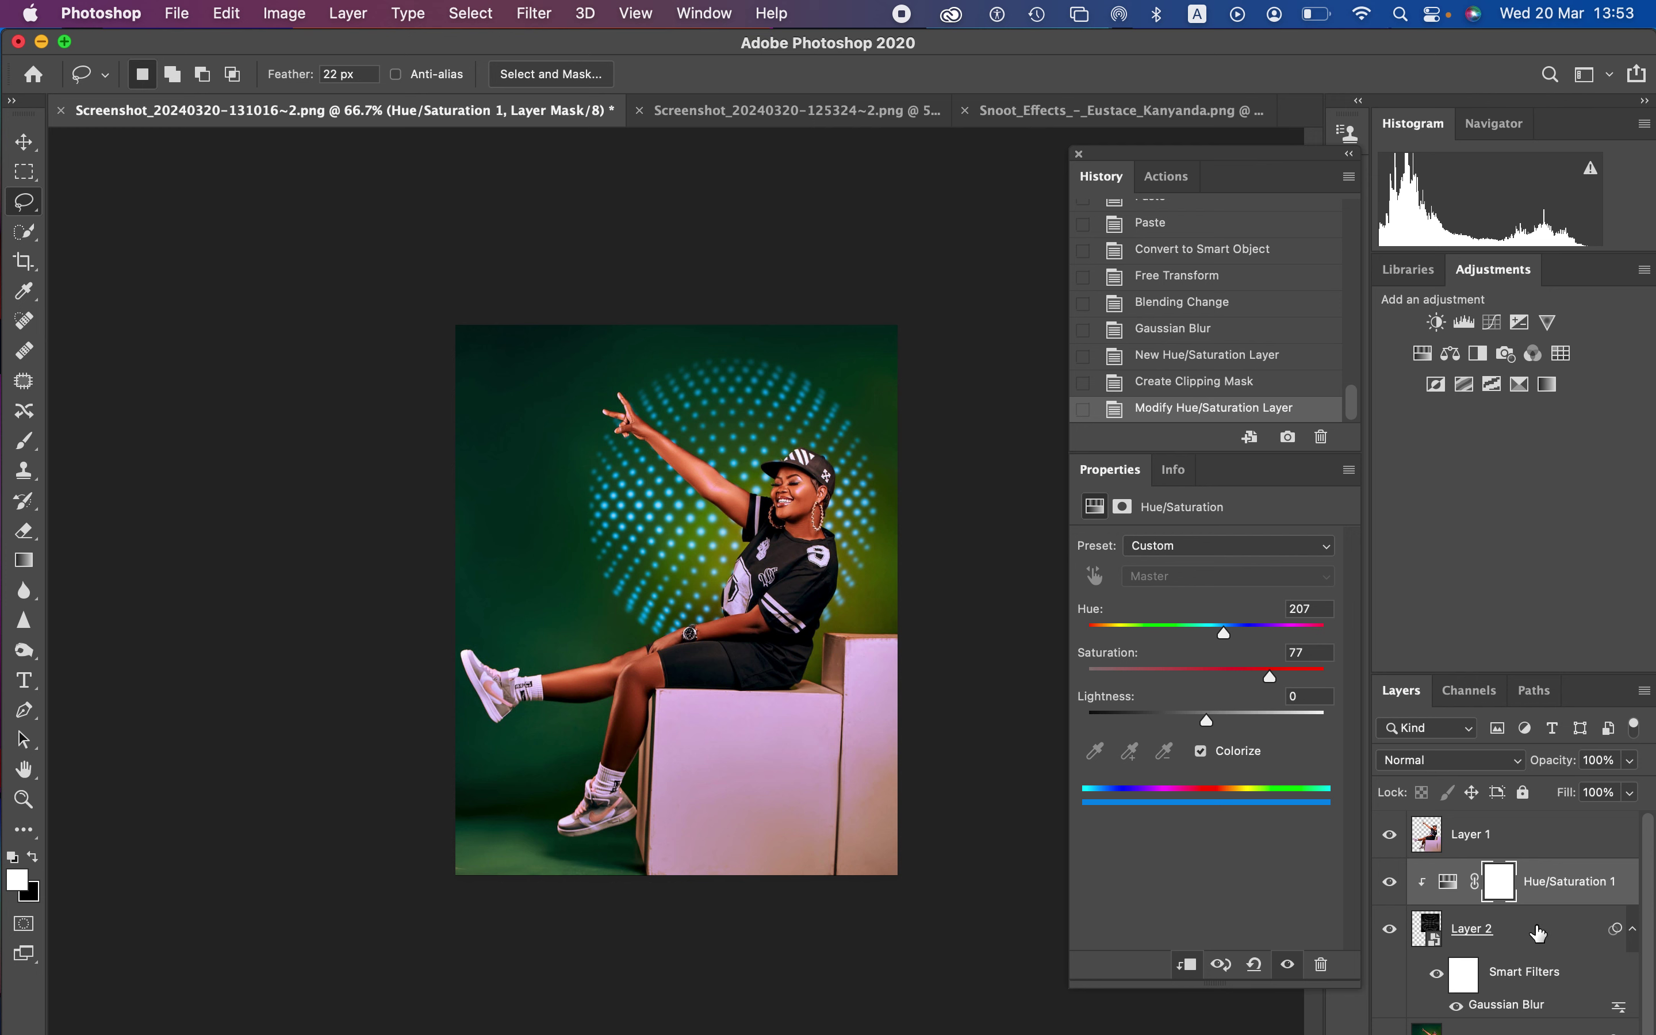
Step: Lower the dot layer's opacity to 76%
click(1542, 931)
click(1531, 765)
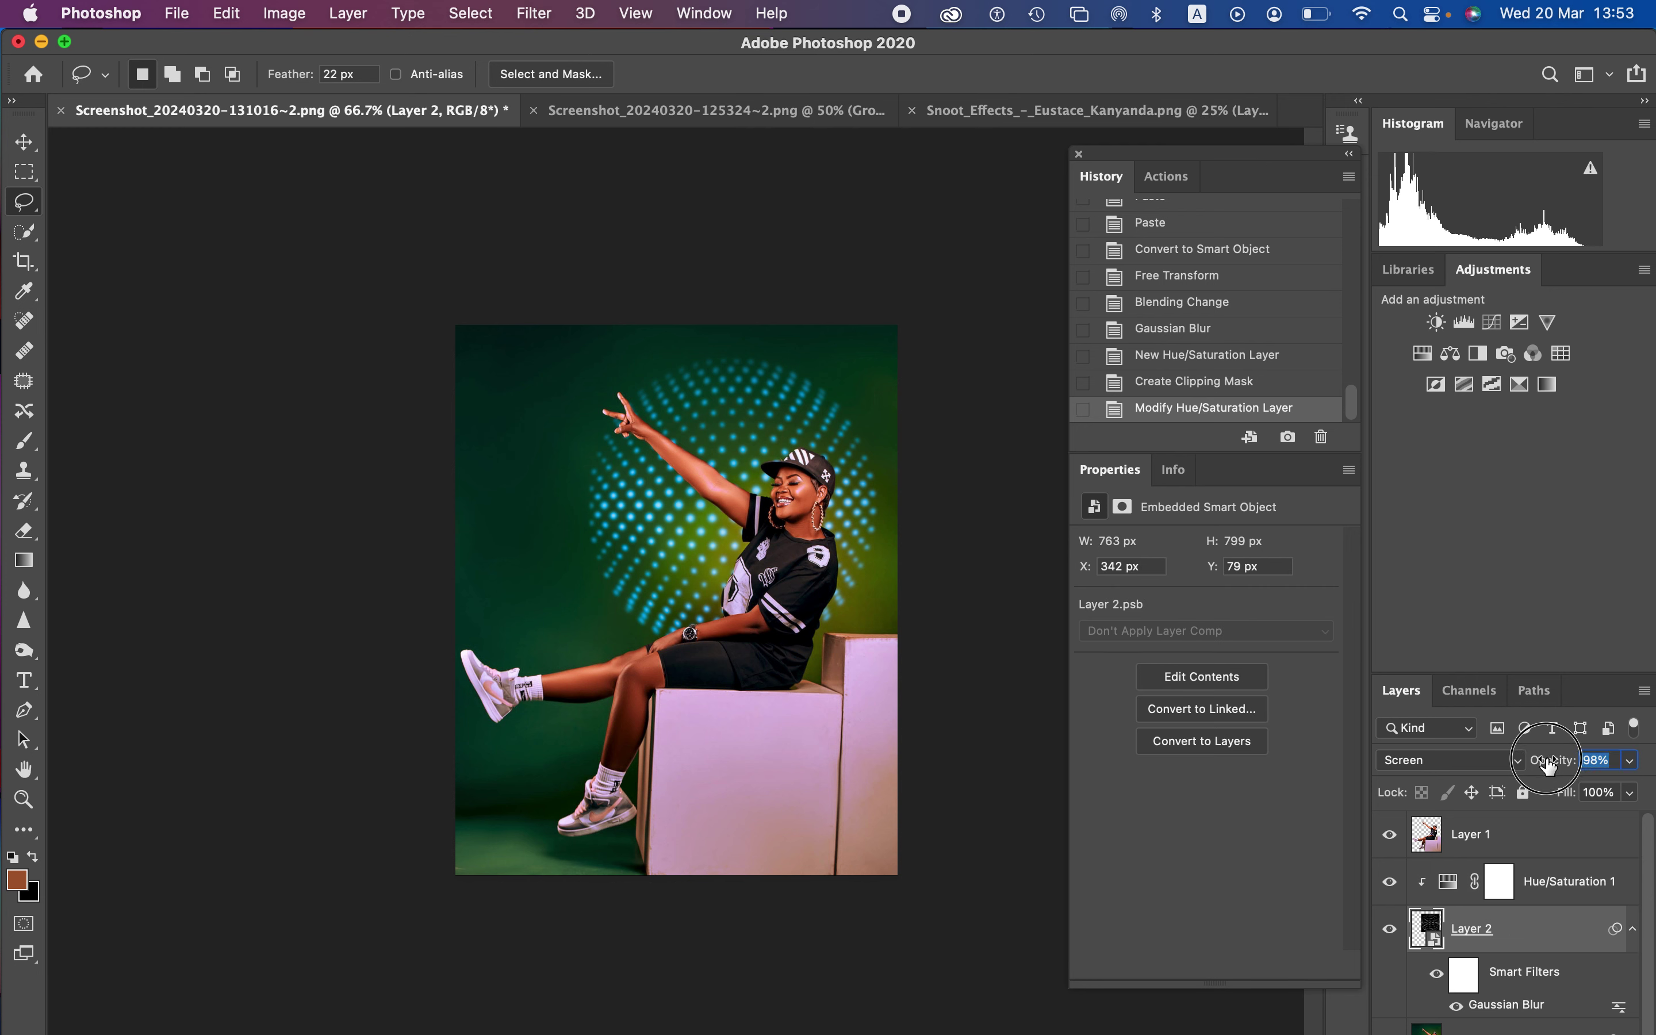
drag(1533, 770, 1520, 770)
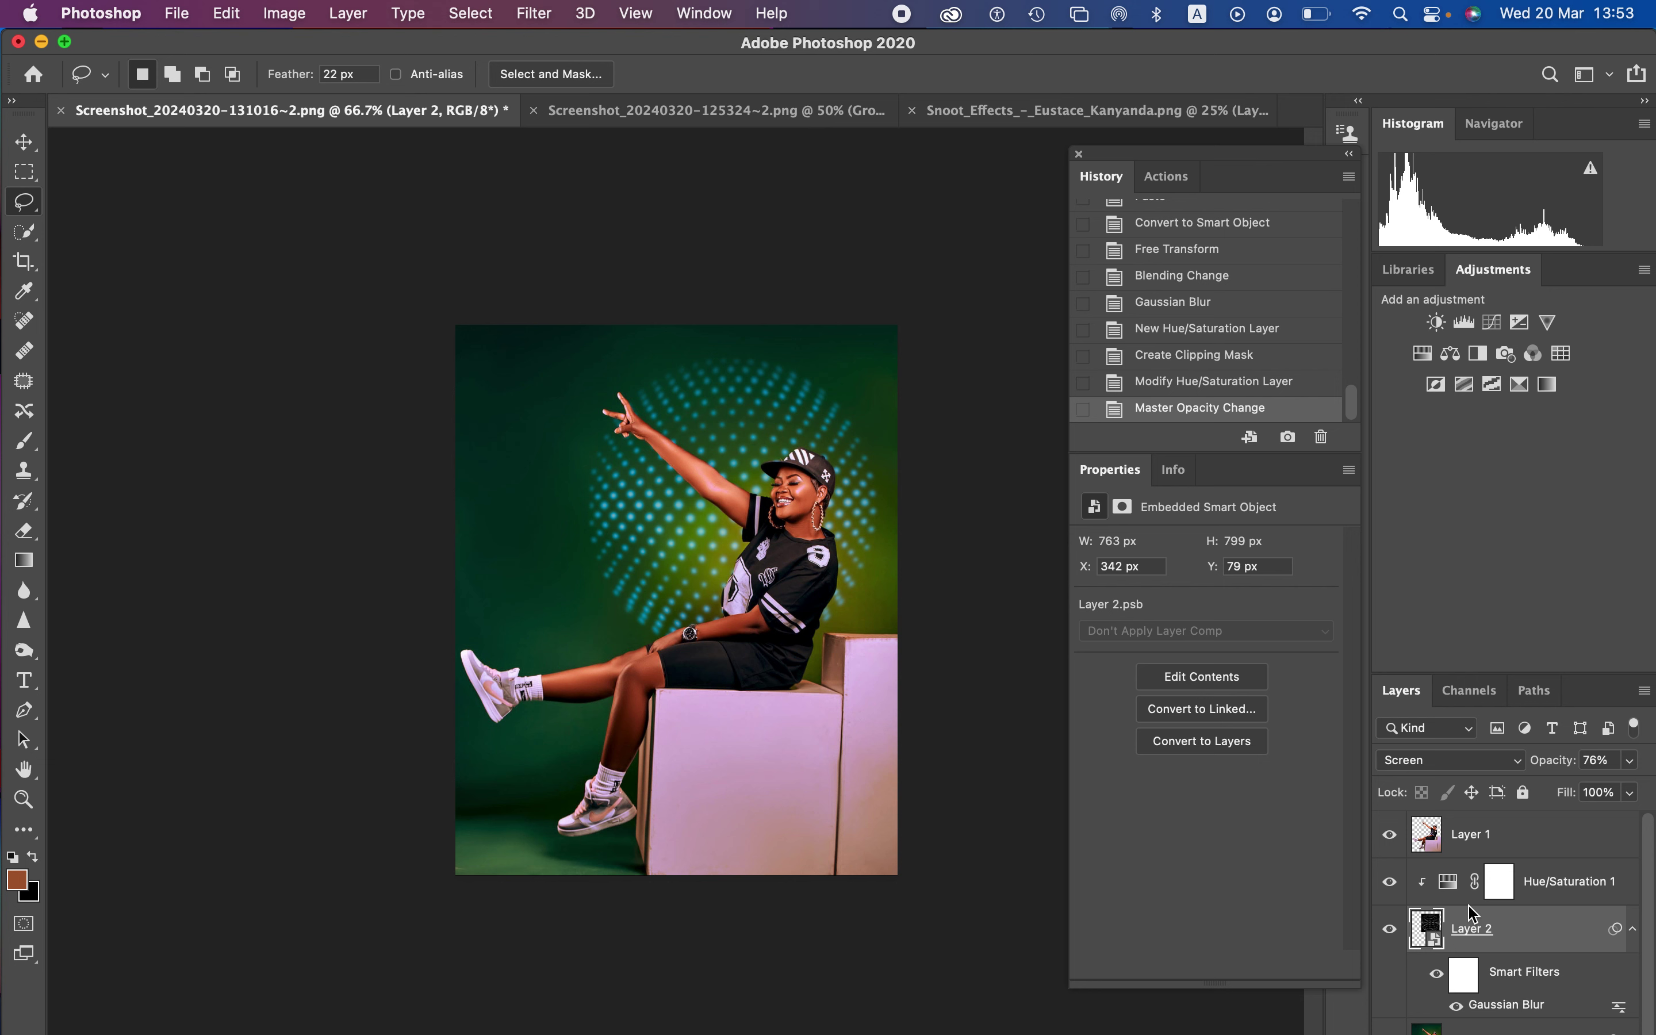
Step: Resize the dot pattern slightly with Free Transform, then switch to the orange-backdrop portrait
key(super+t)
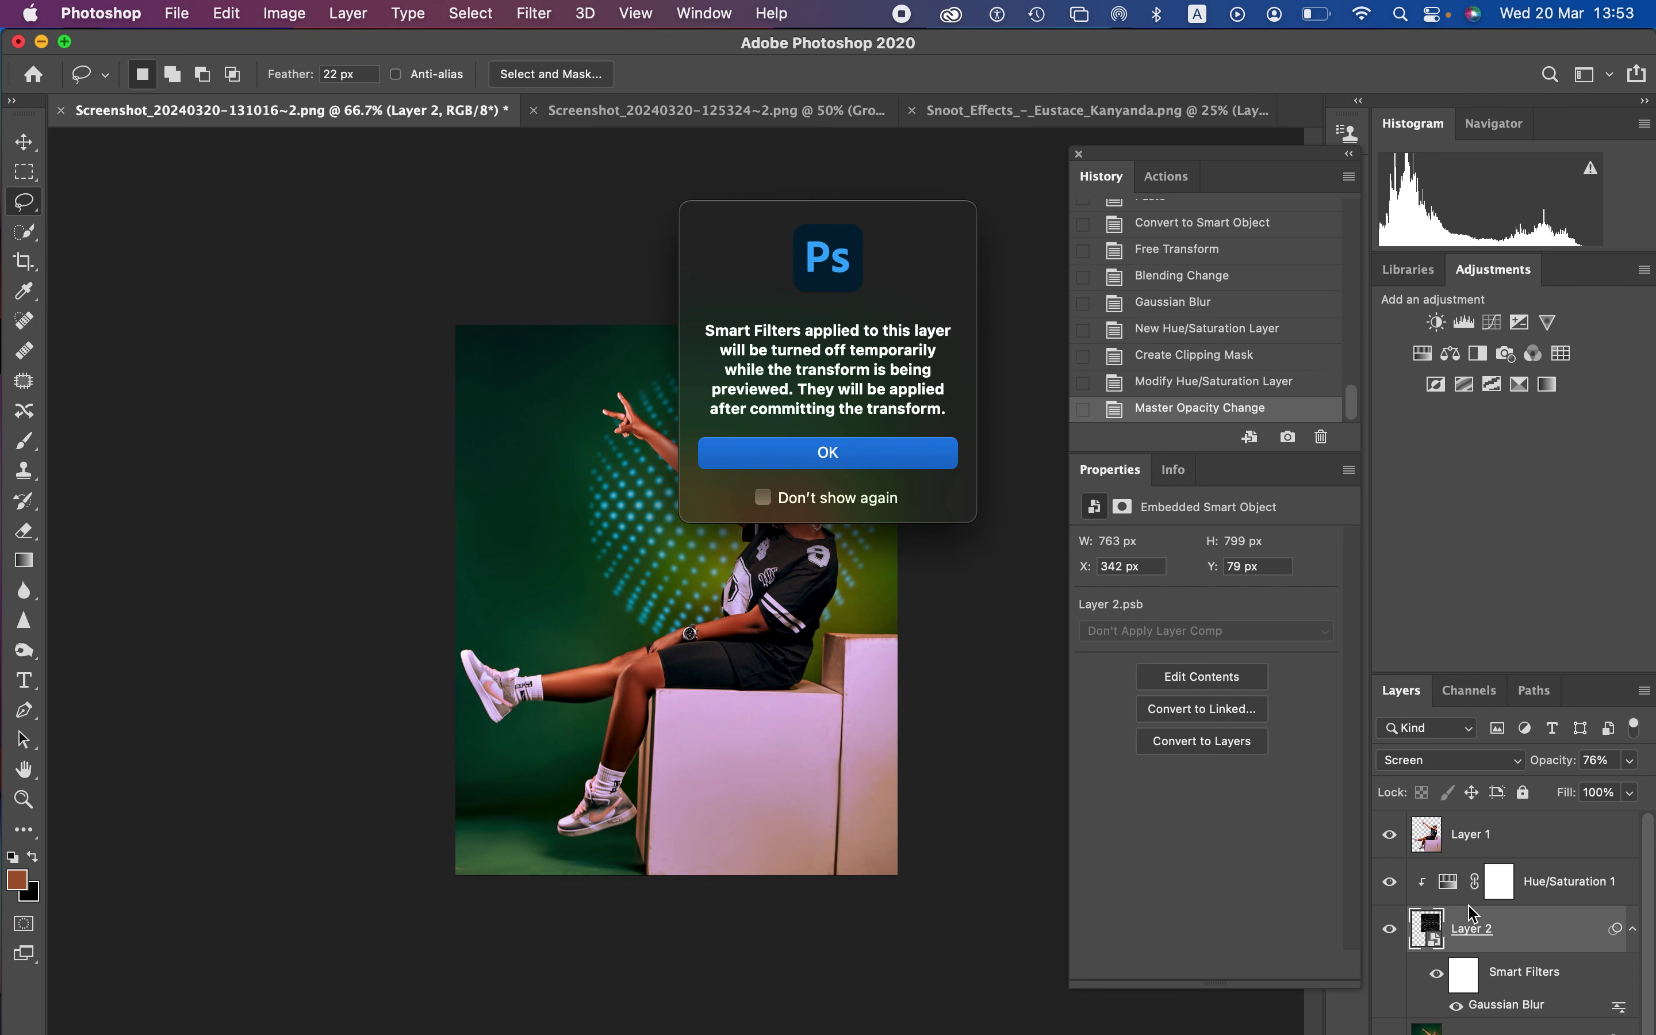
click(885, 464)
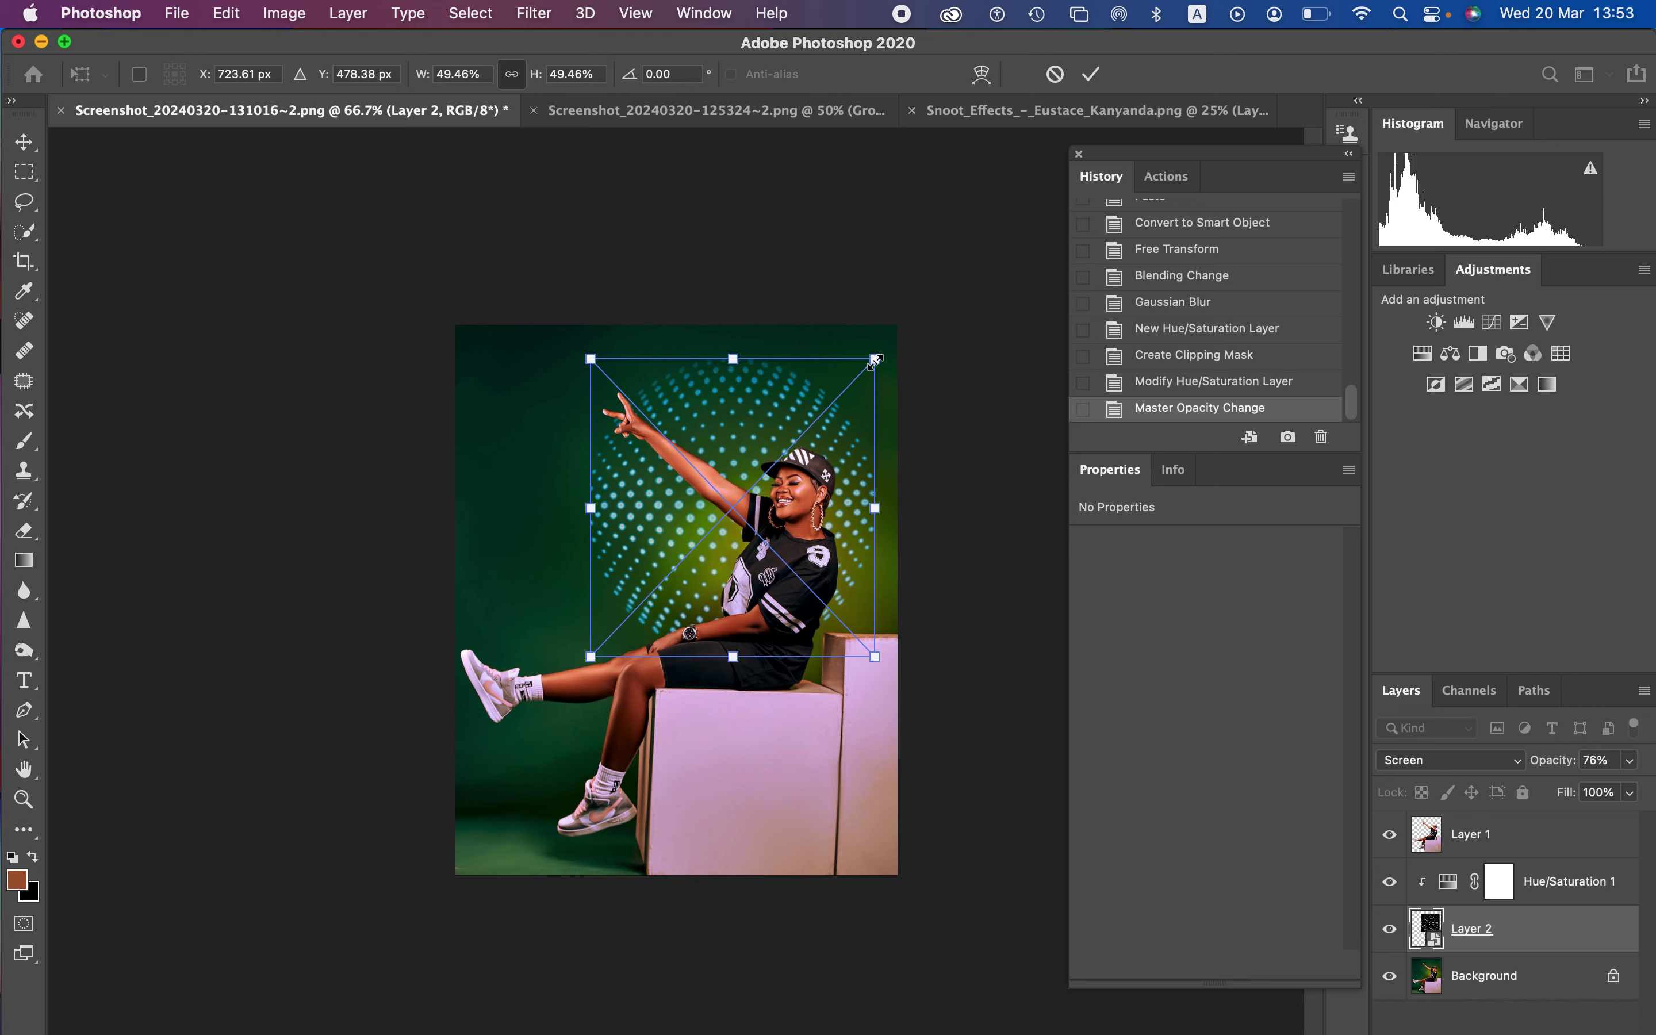
mouse_move(875, 360)
mouse_down()
mouse_move(899, 340)
mouse_move(854, 377)
mouse_move(932, 295)
mouse_move(871, 405)
mouse_move(890, 361)
mouse_move(892, 381)
mouse_up()
key(Return)
key(l)
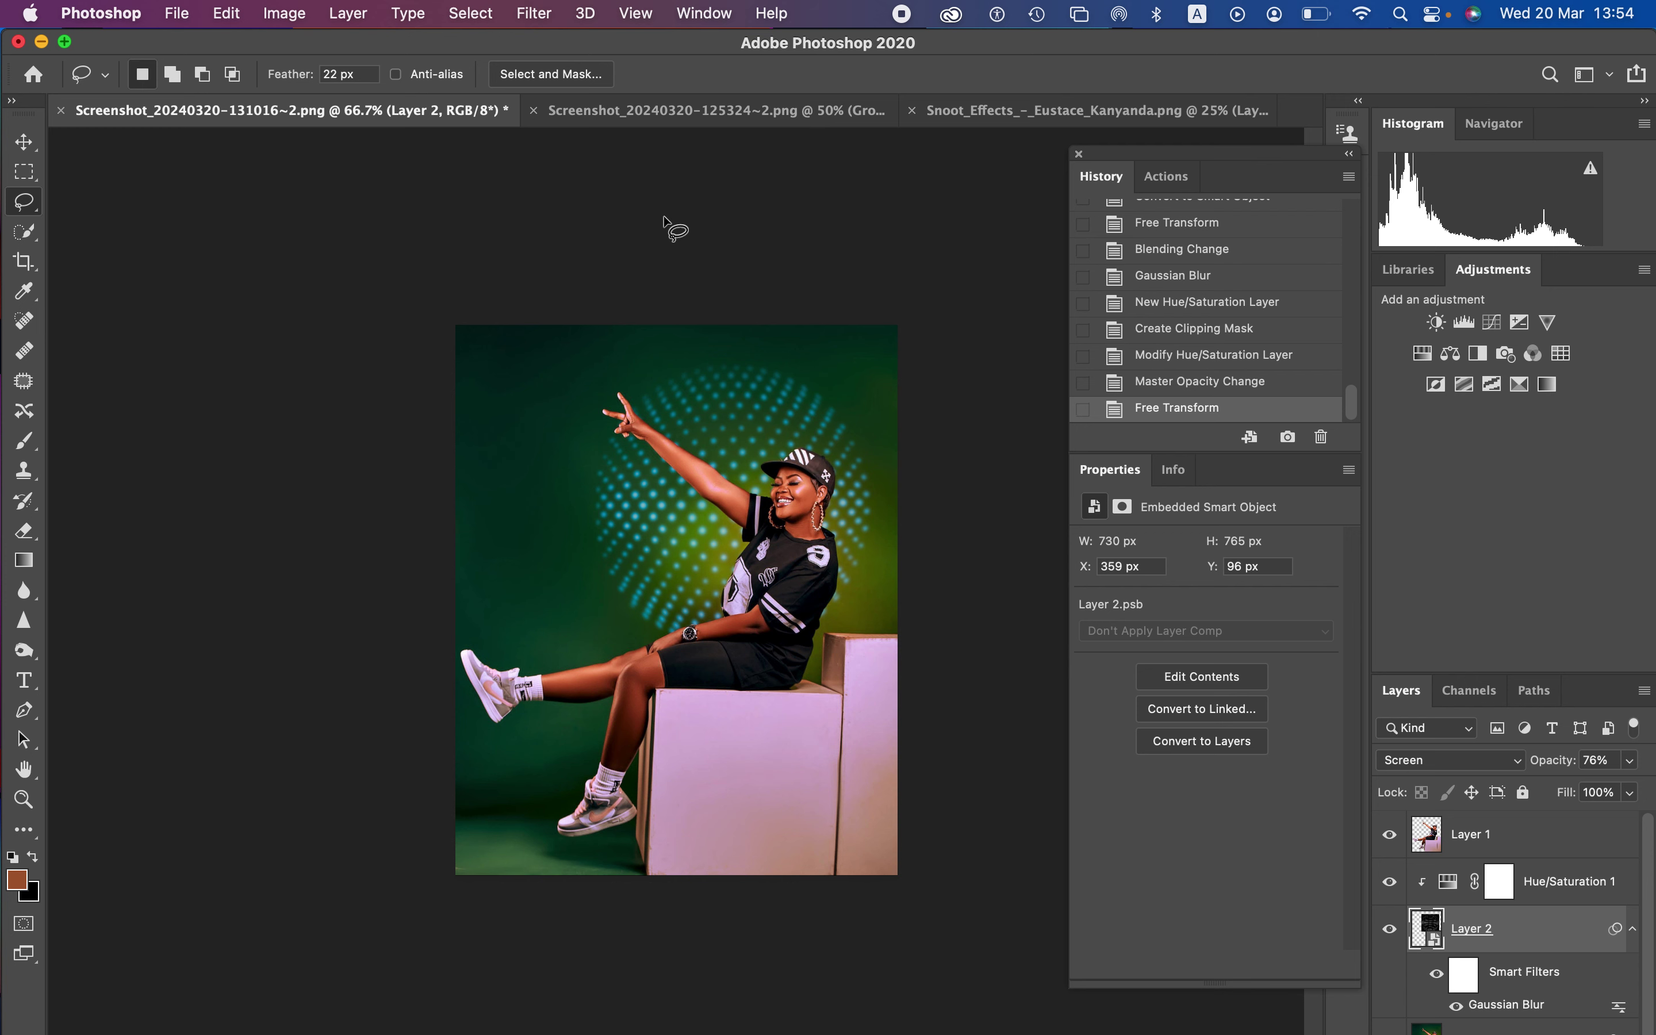
click(729, 119)
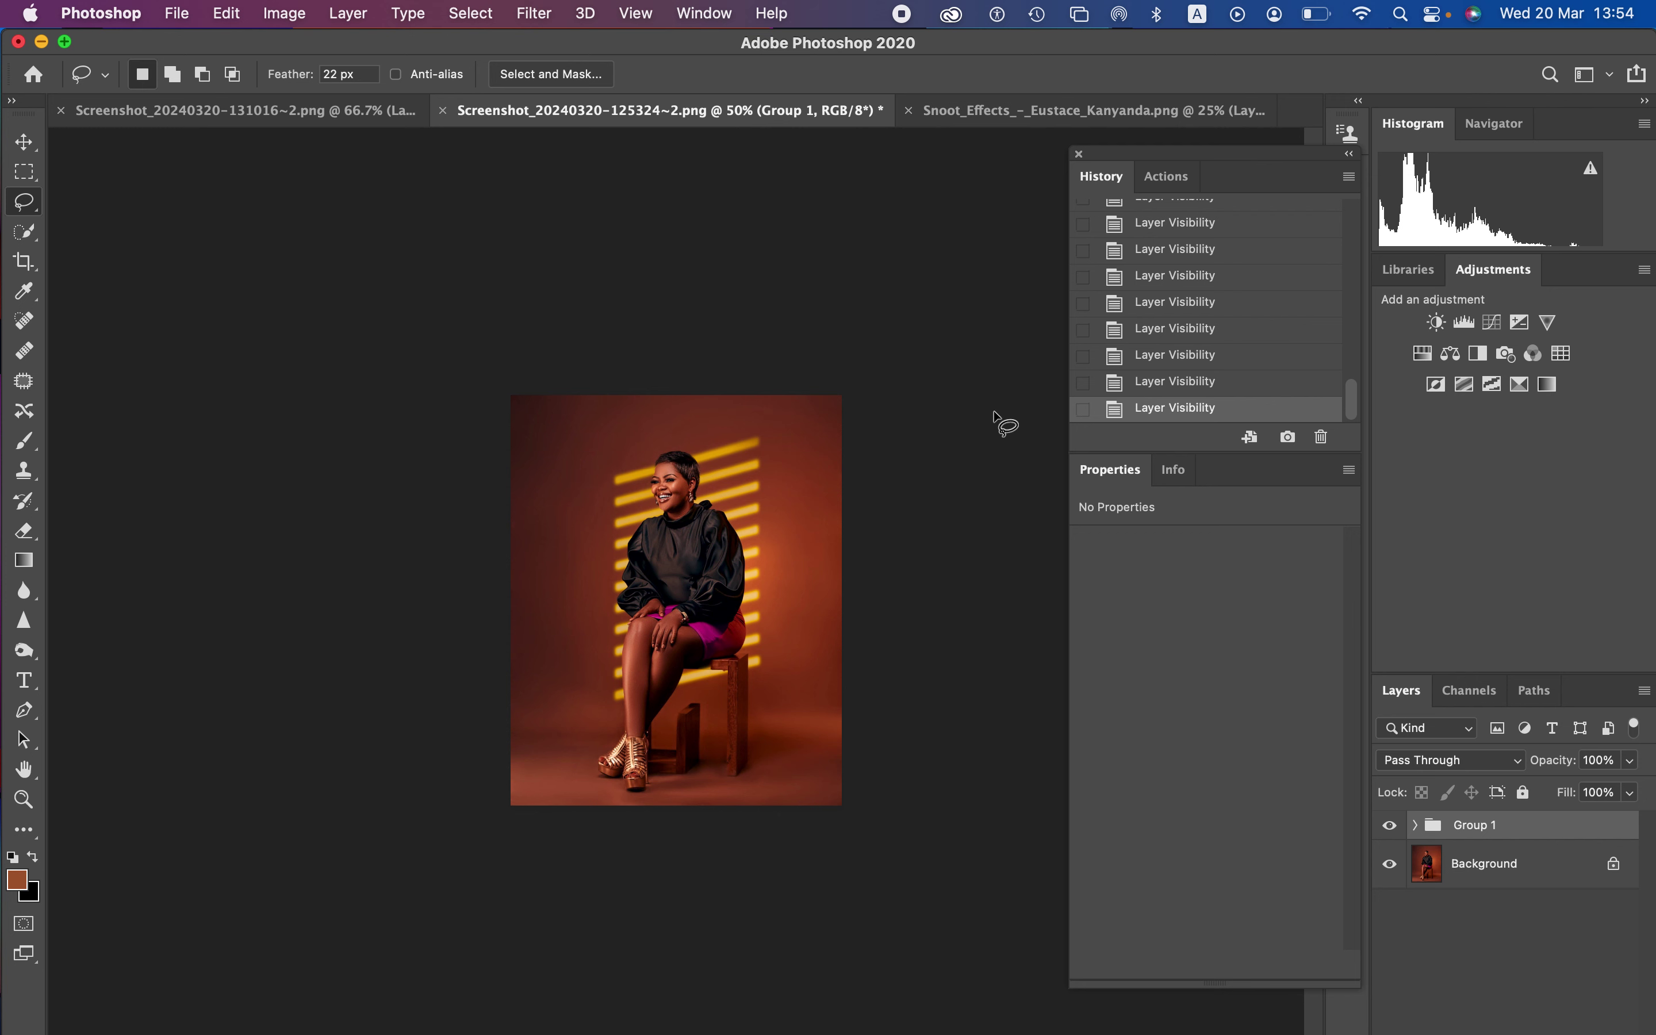
Step: Delete the yellow stripe group and close the History/Properties panel
key(Delete)
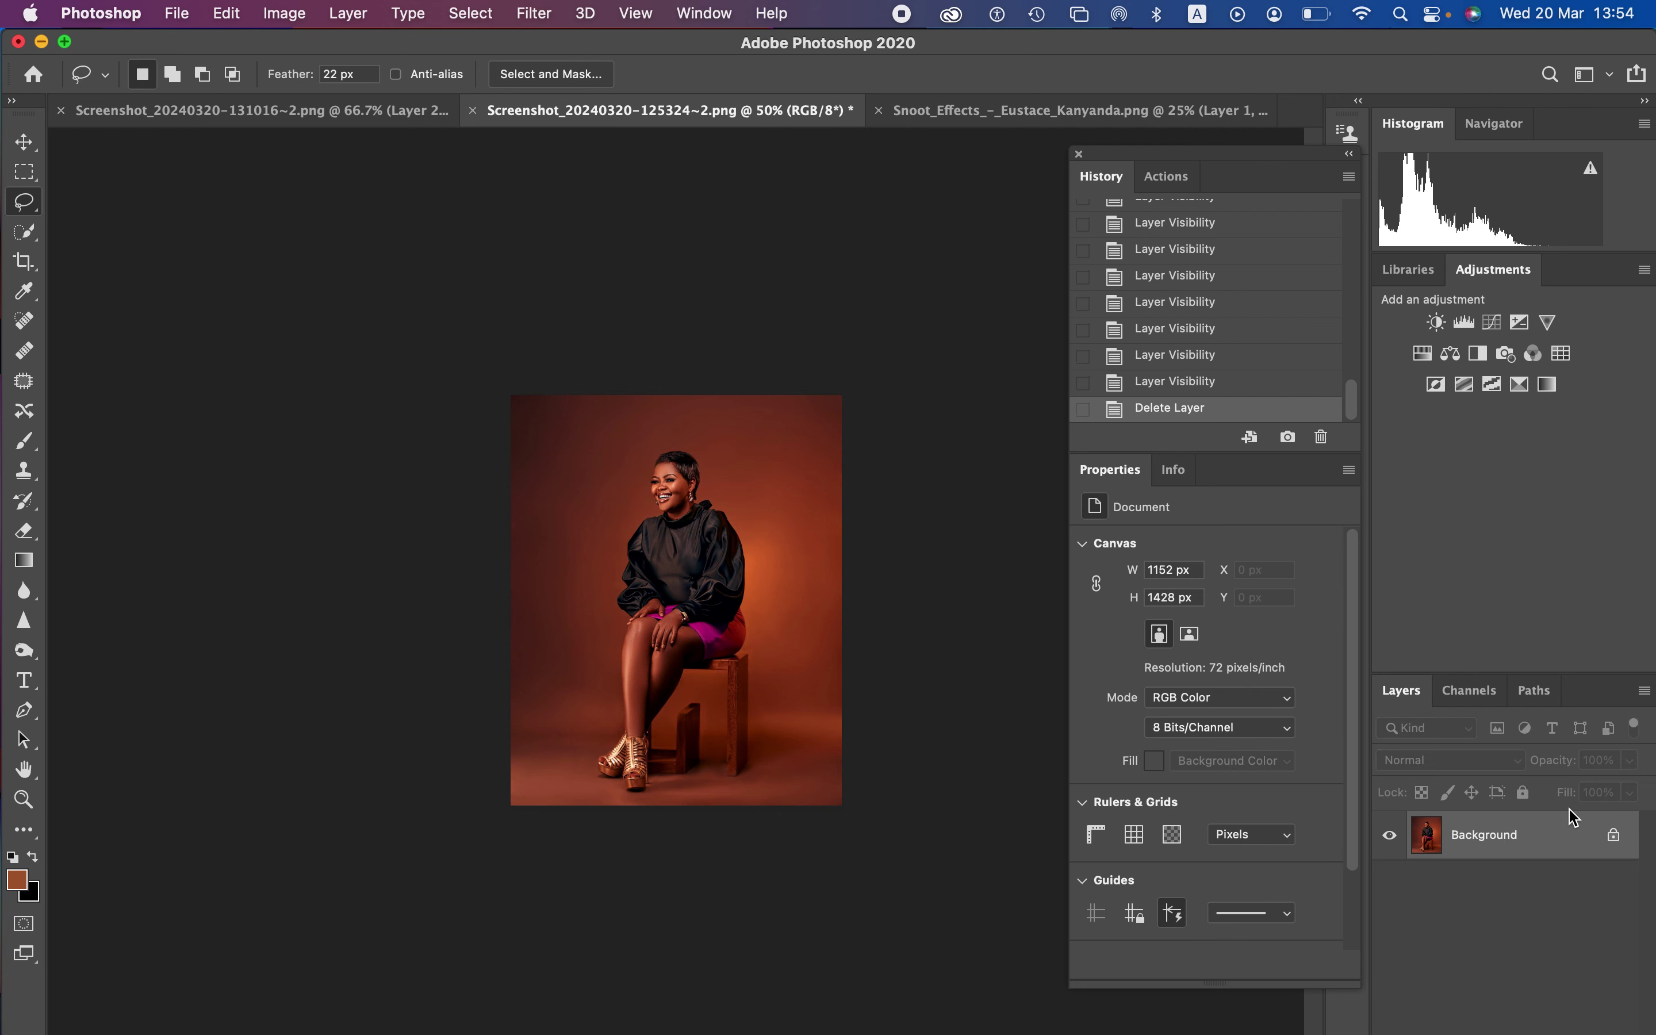
click(1079, 156)
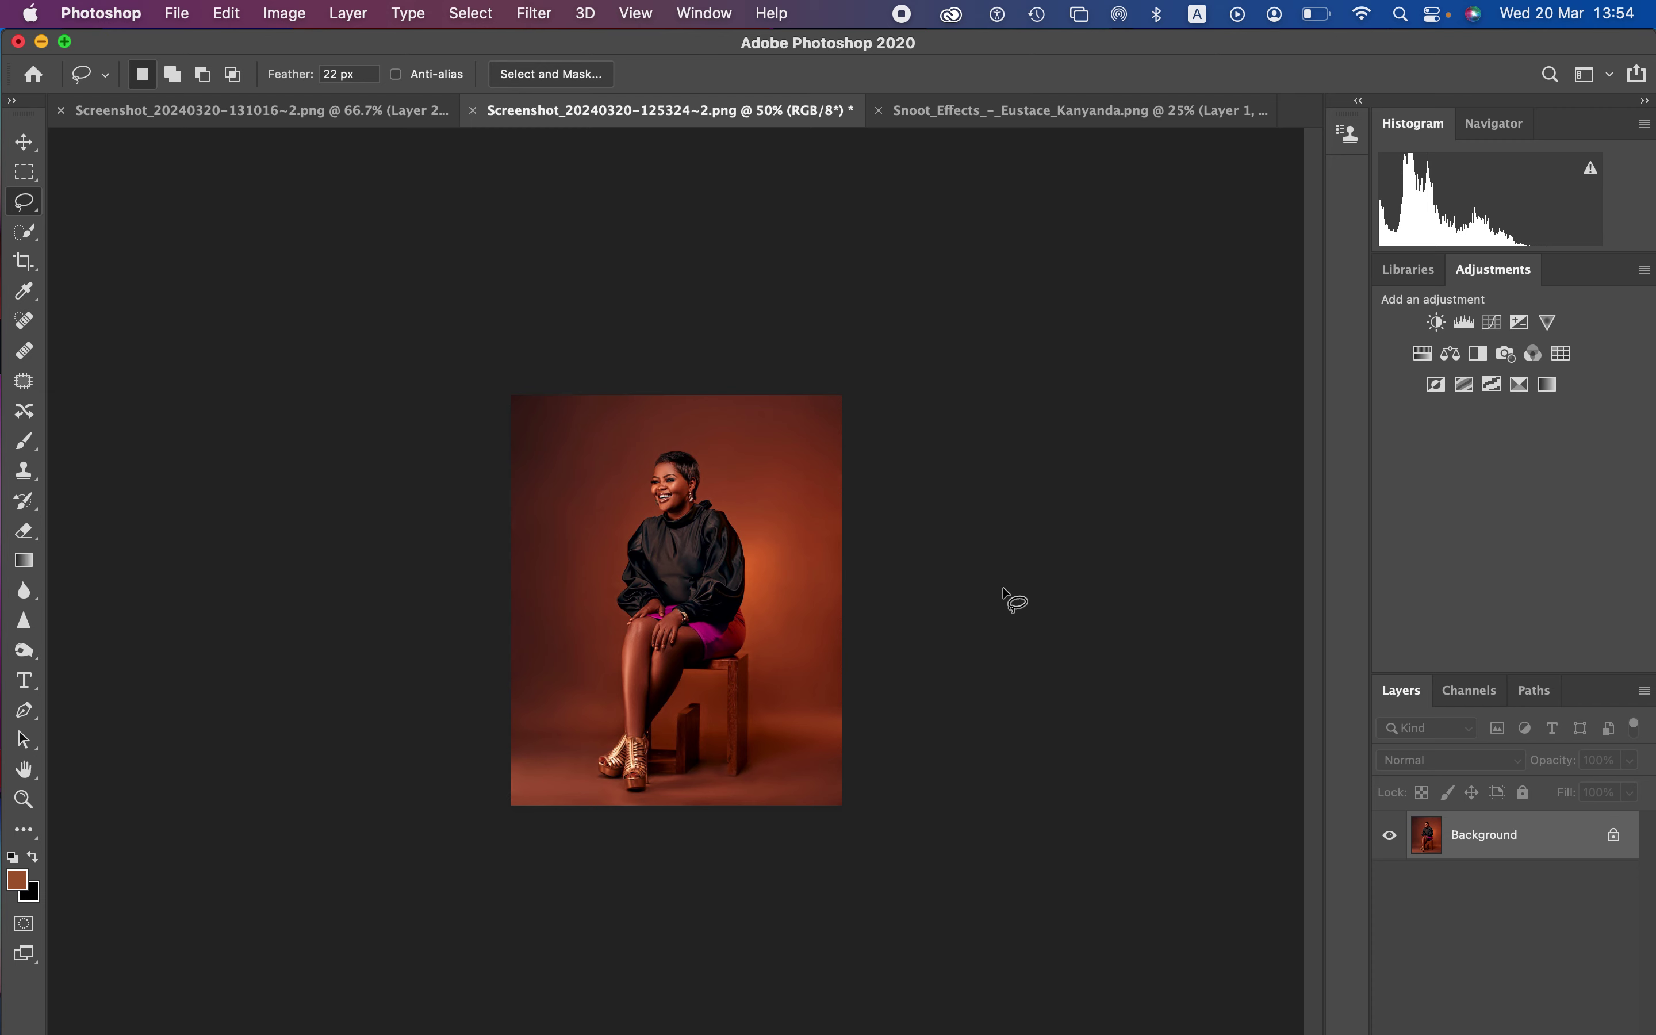
click(28, 231)
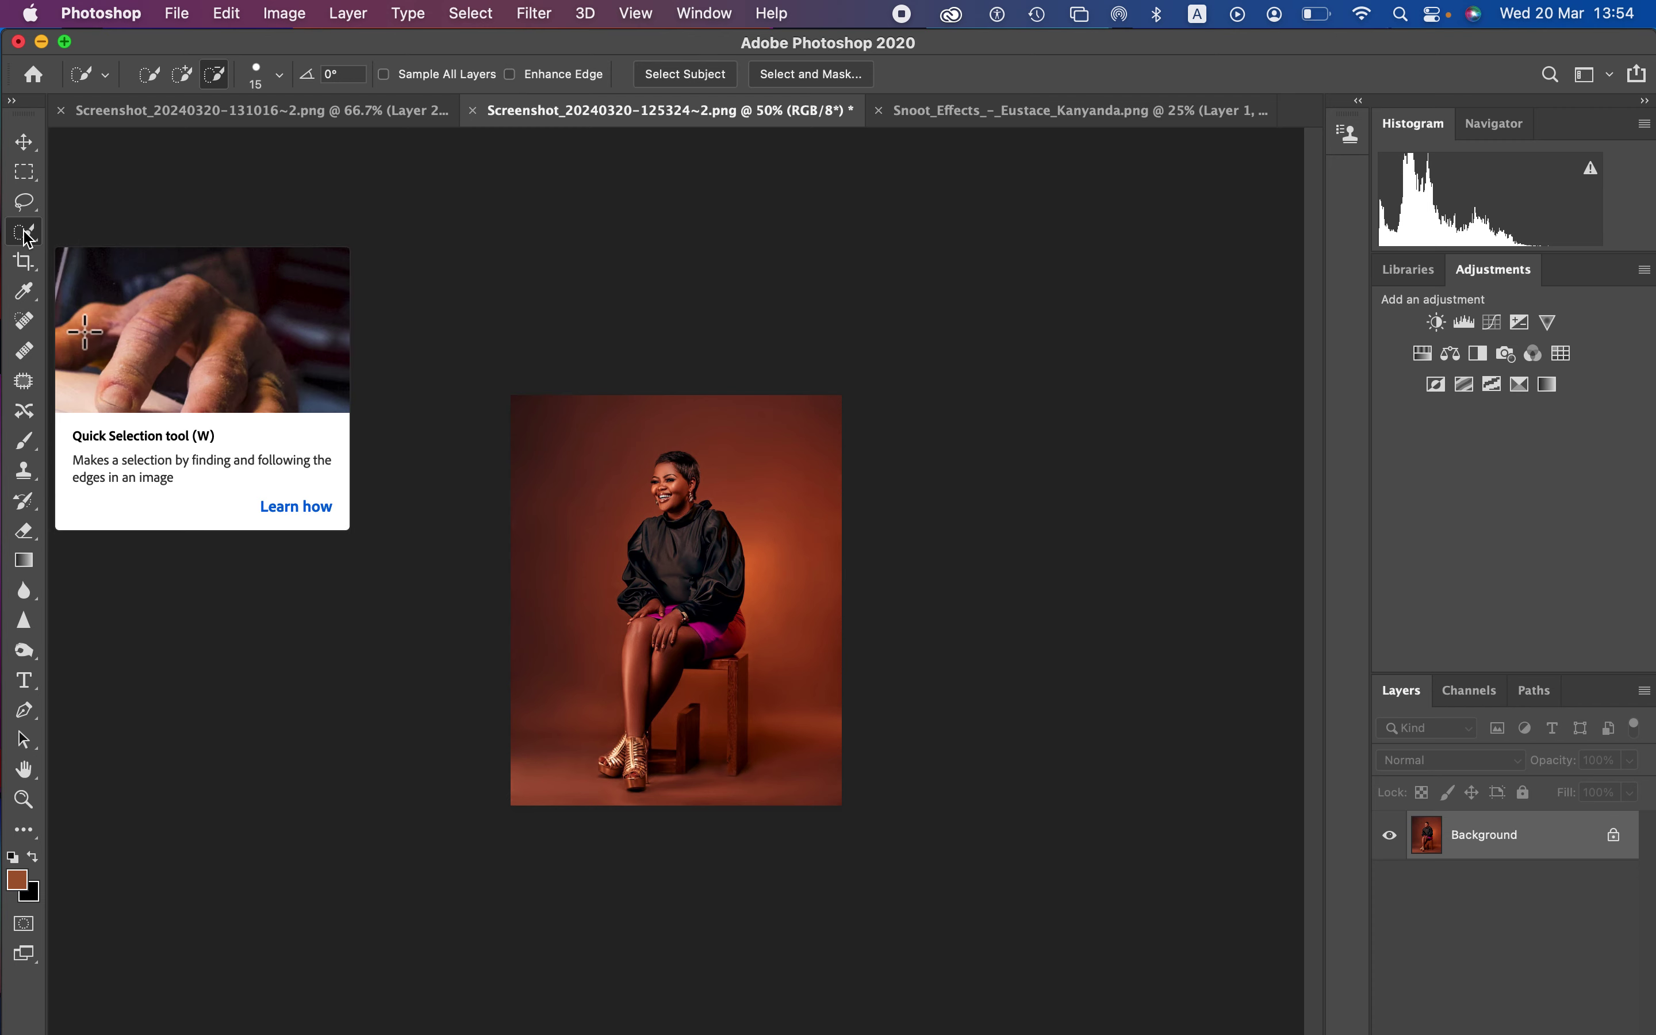
click(472, 12)
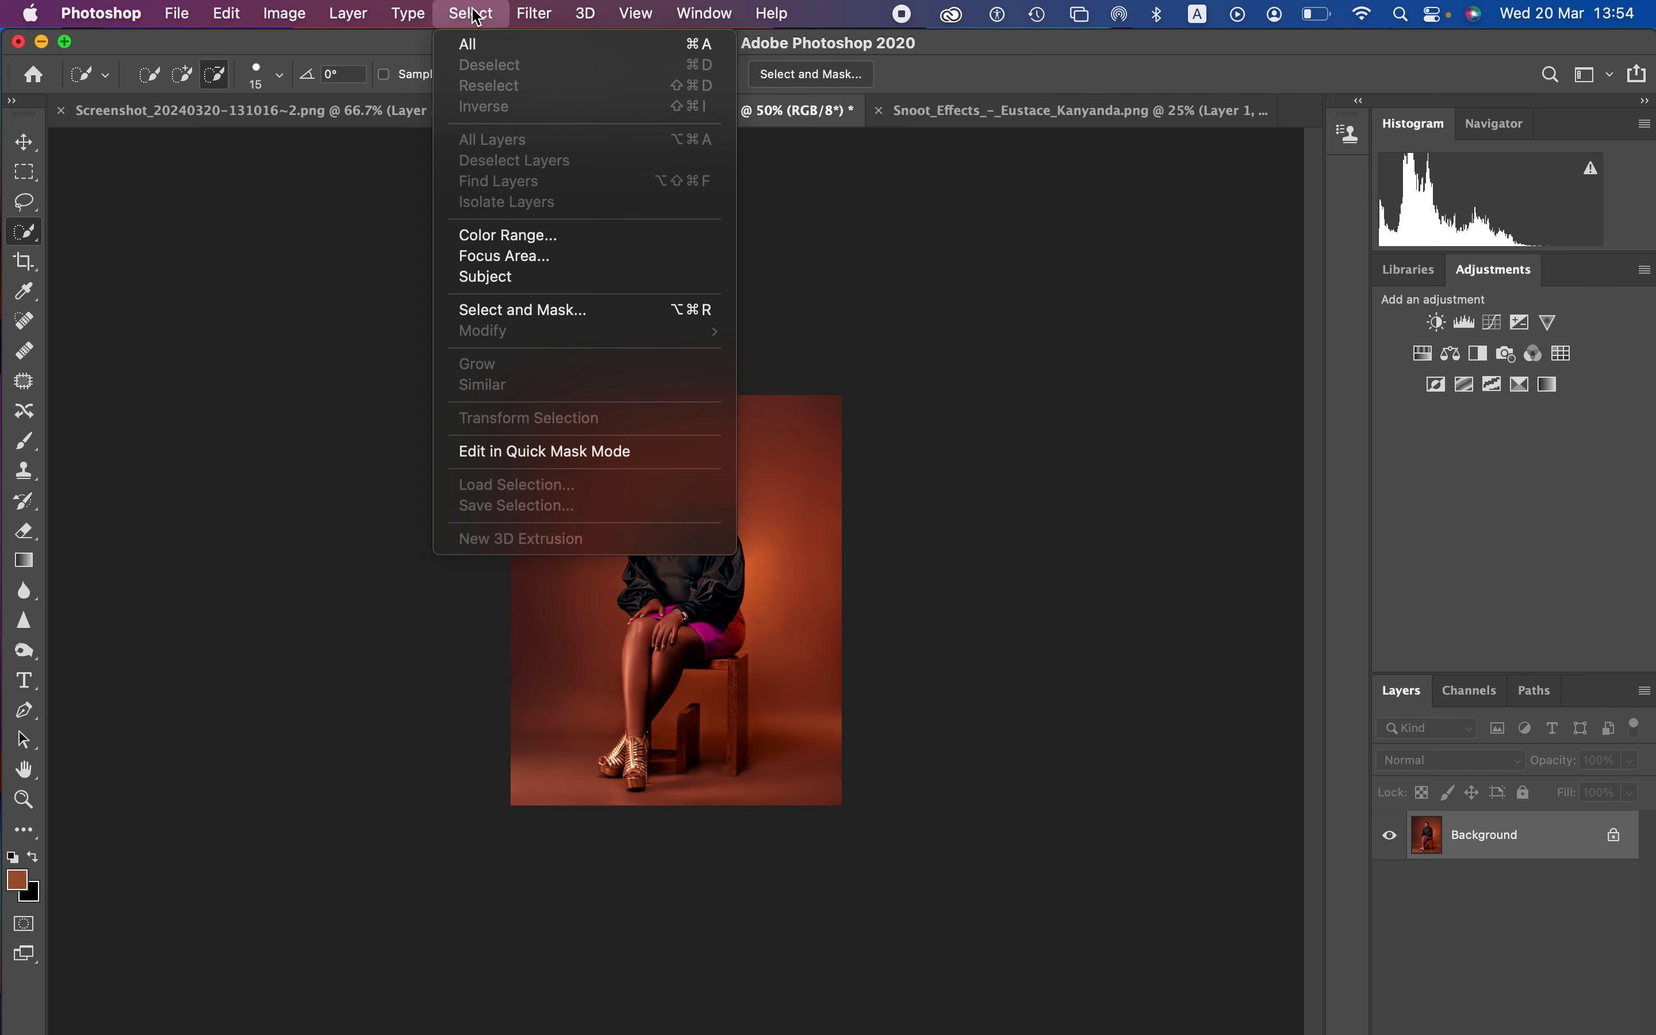
Step: Select the seated woman with Select Subject, adding the chair legs and trimming the floor strip
click(536, 275)
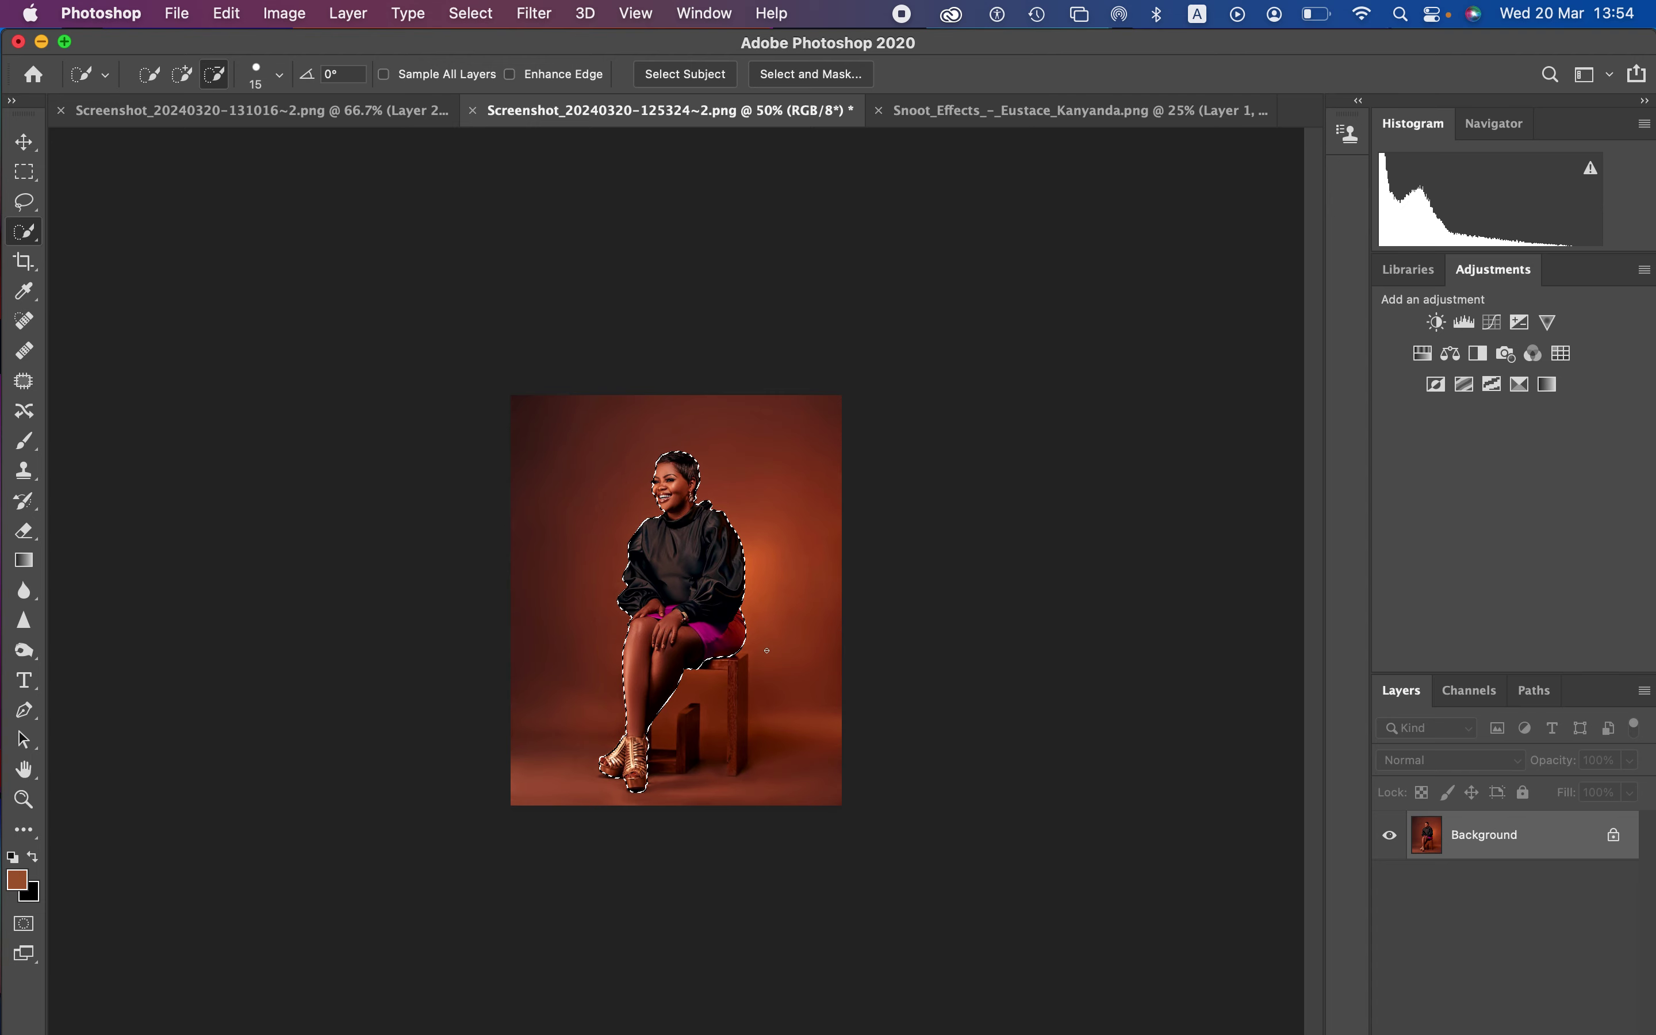
key(super+plus)
key(super+plus)
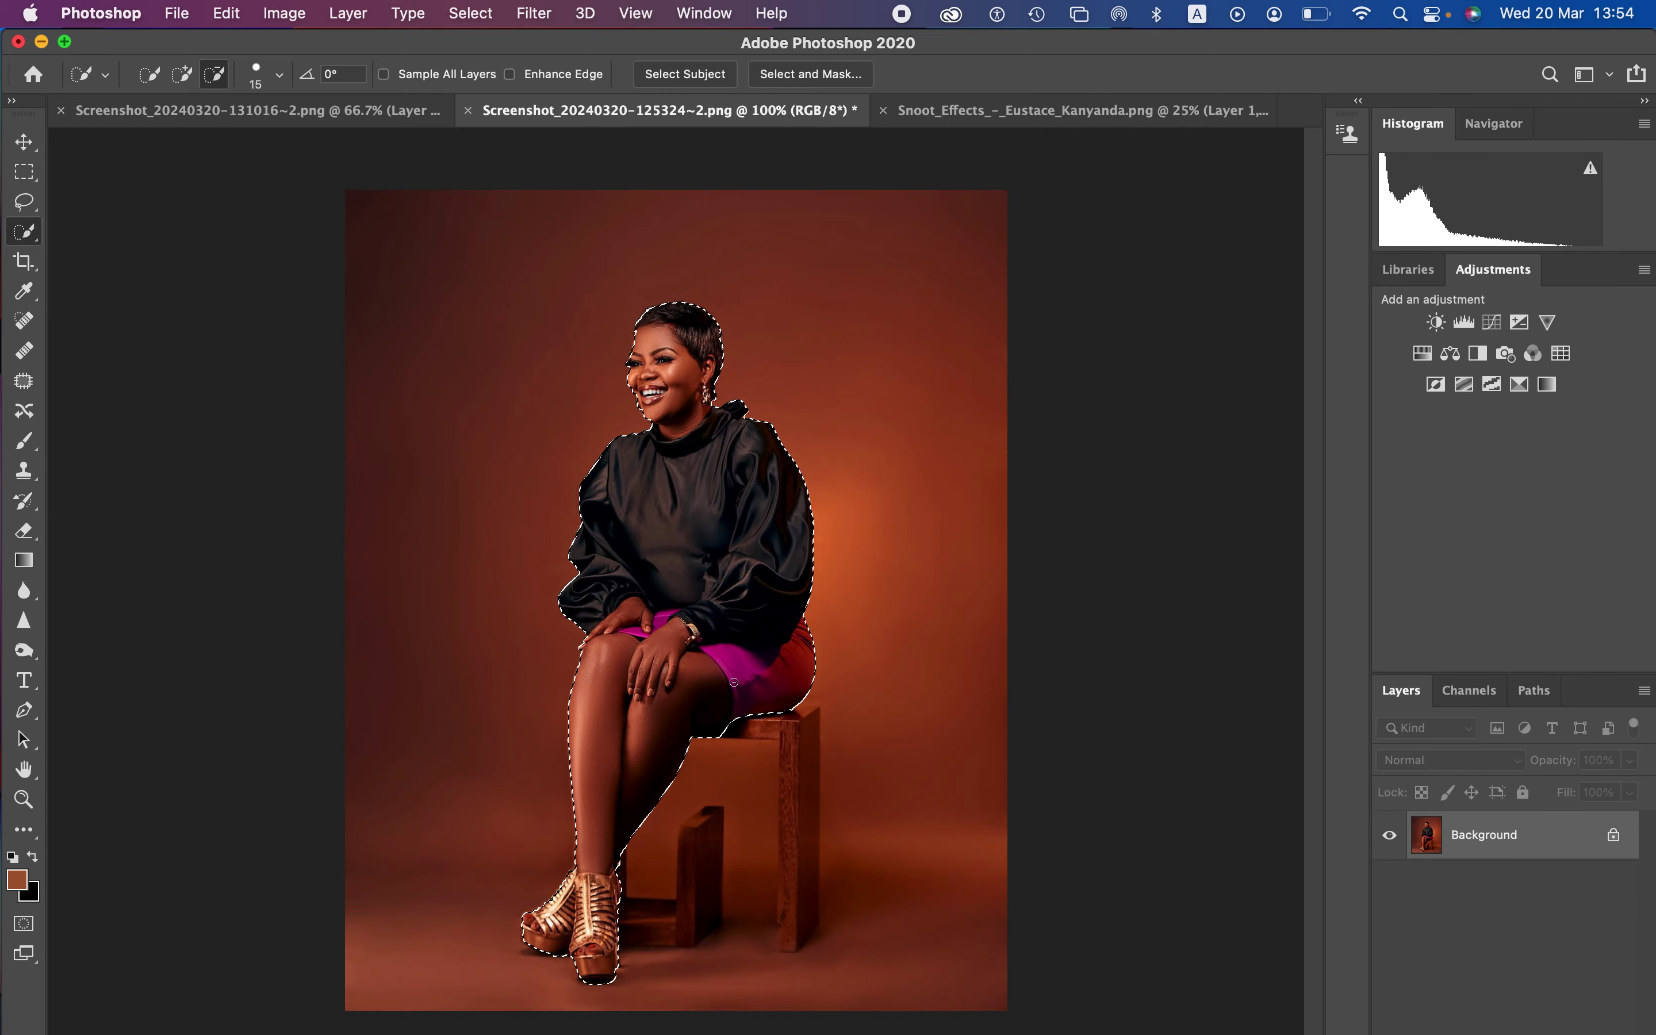
click(184, 76)
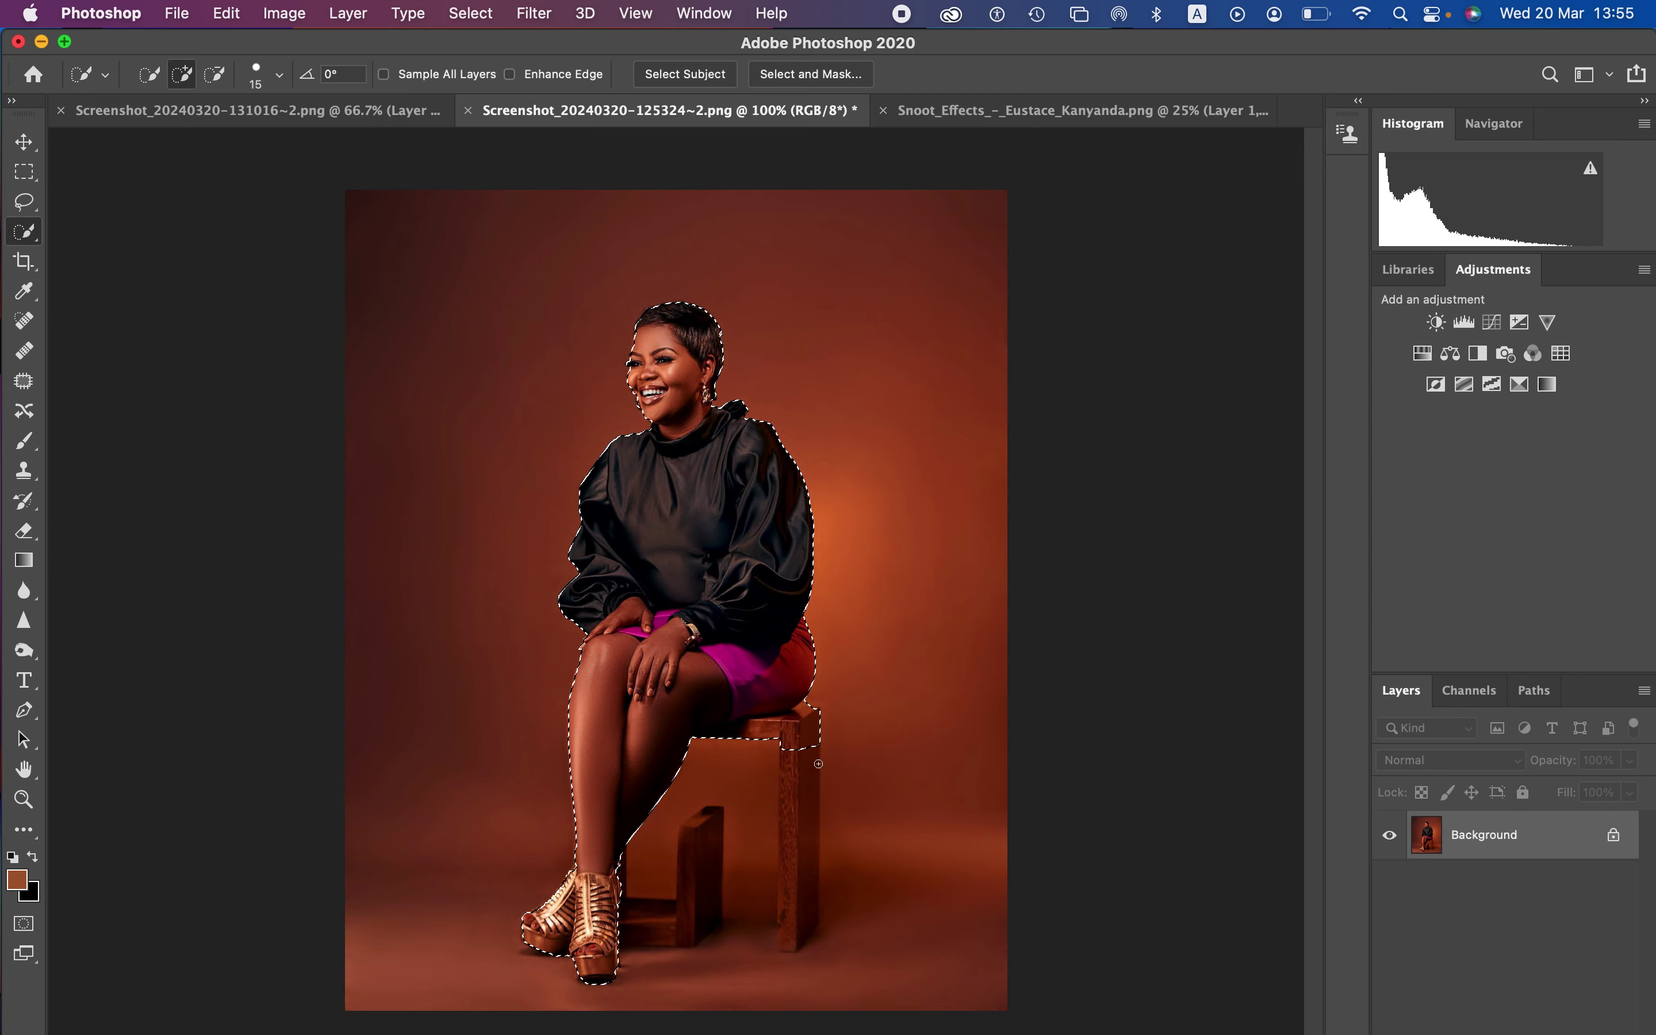
mouse_move(806, 797)
mouse_down()
mouse_move(812, 834)
mouse_move(785, 807)
mouse_move(802, 875)
mouse_move(759, 913)
mouse_move(794, 921)
mouse_move(792, 939)
mouse_move(668, 899)
mouse_up()
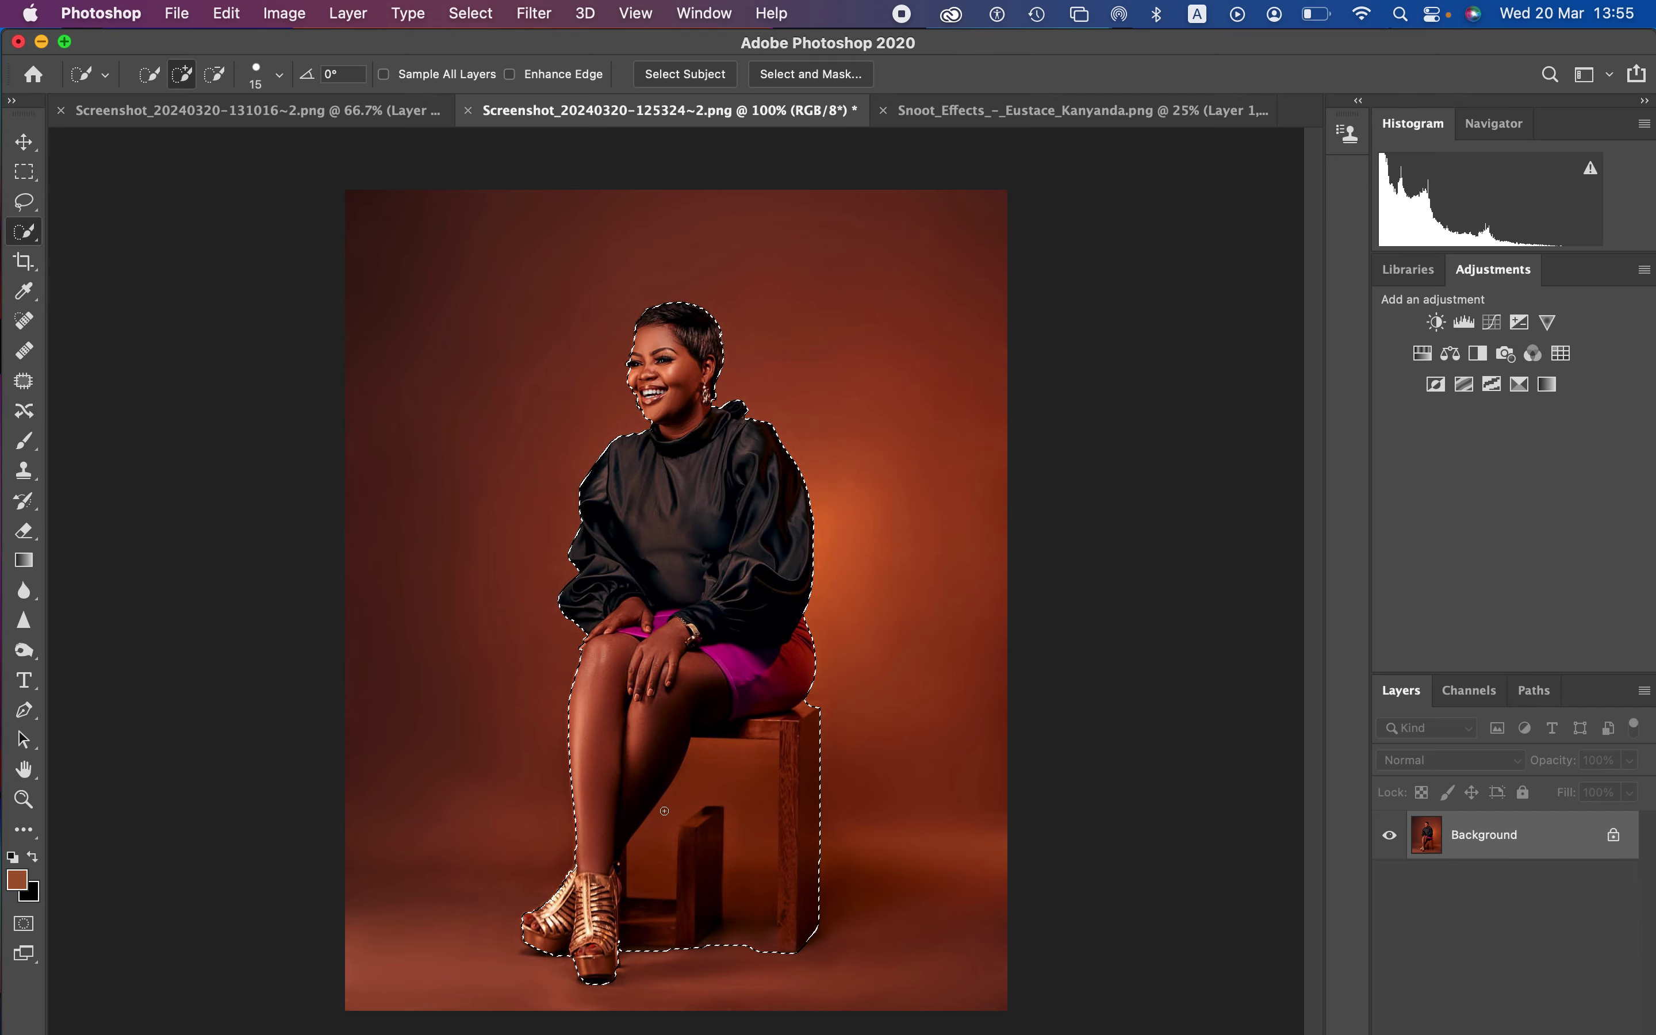
click(216, 76)
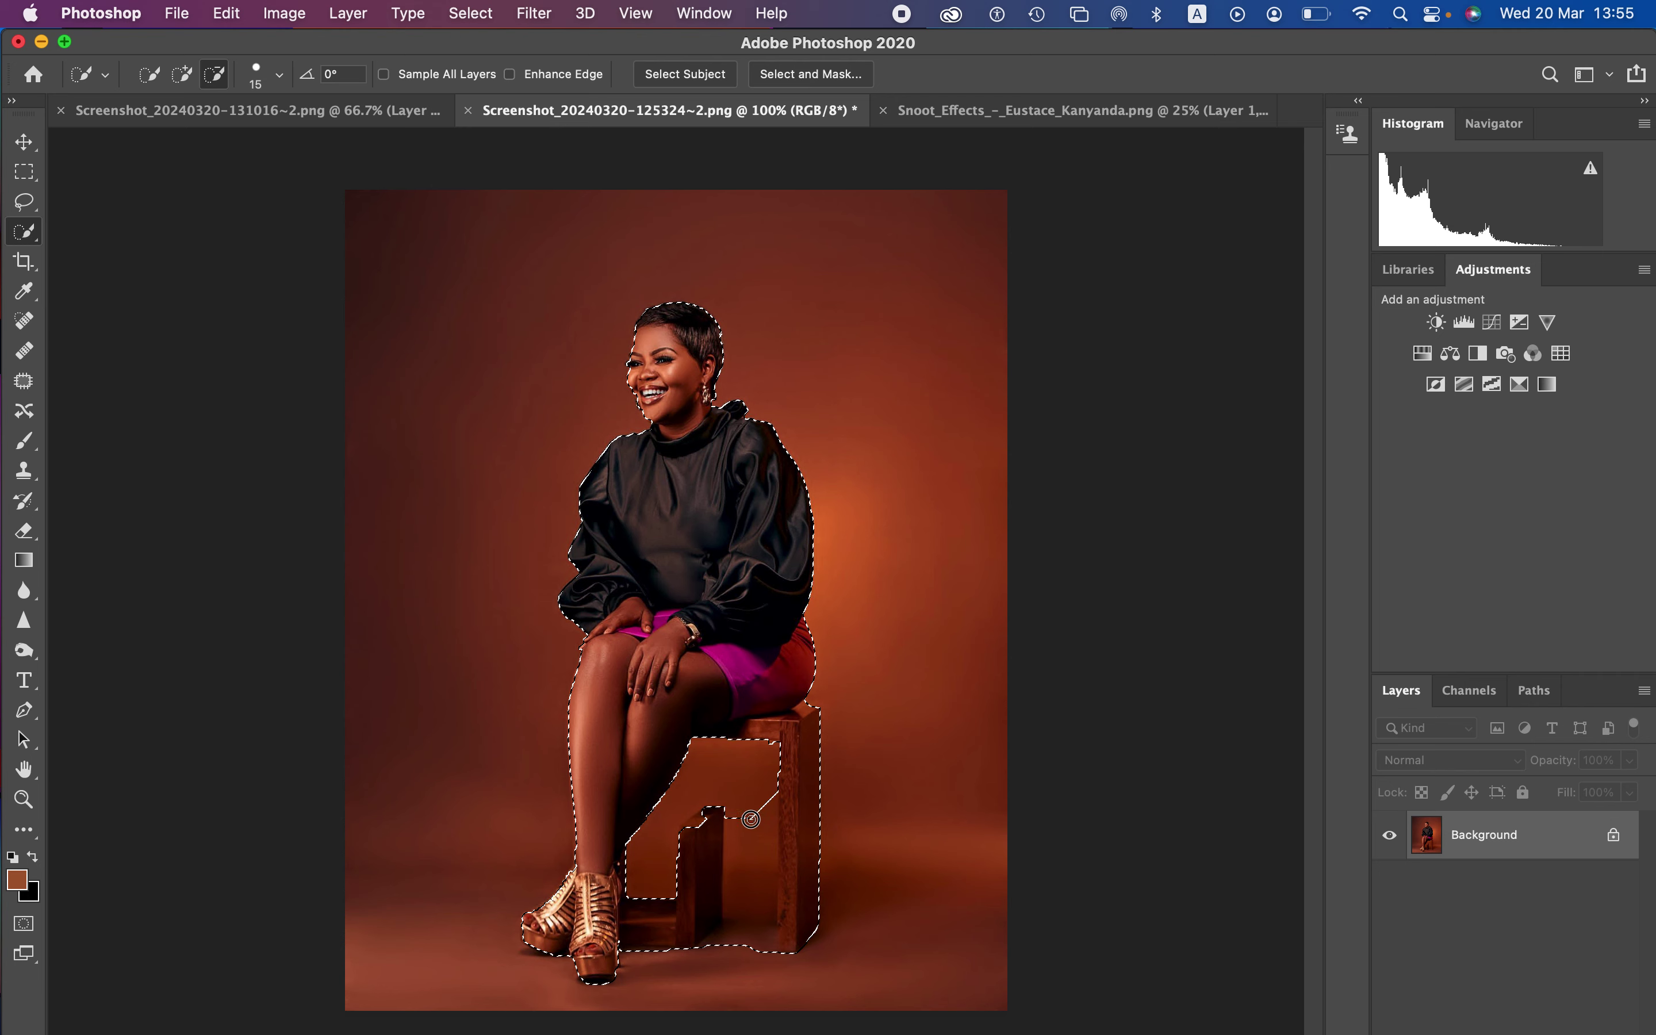
drag(751, 819, 745, 883)
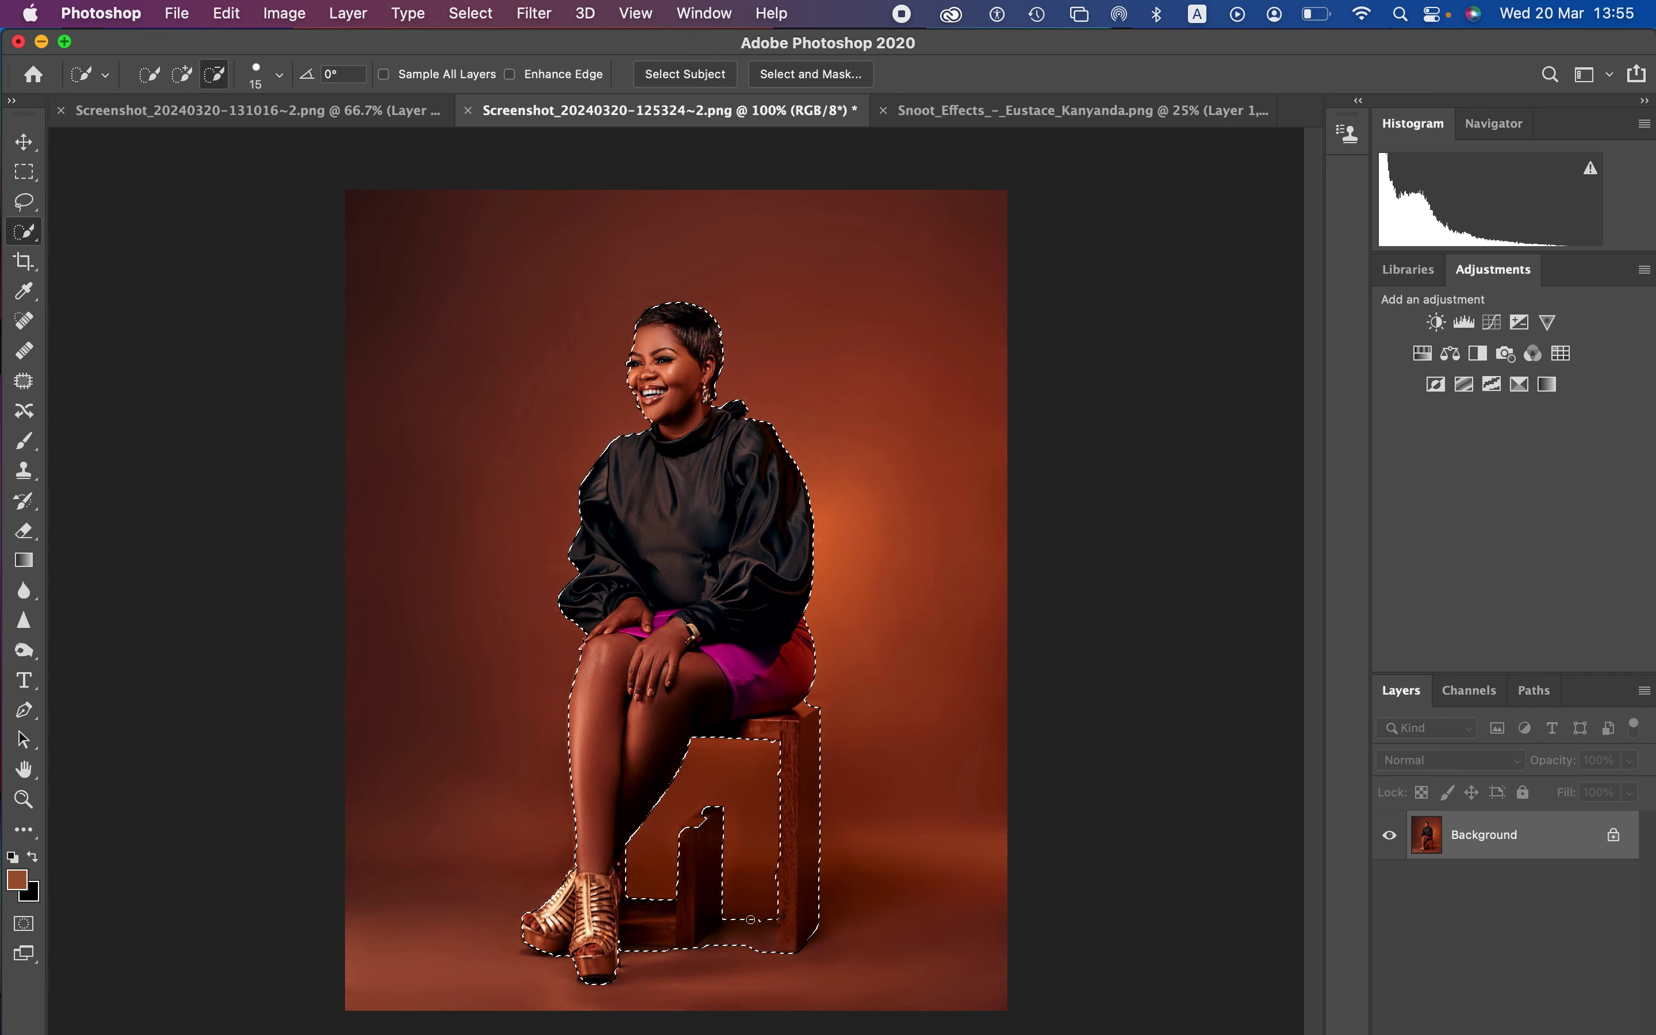
drag(748, 950, 757, 955)
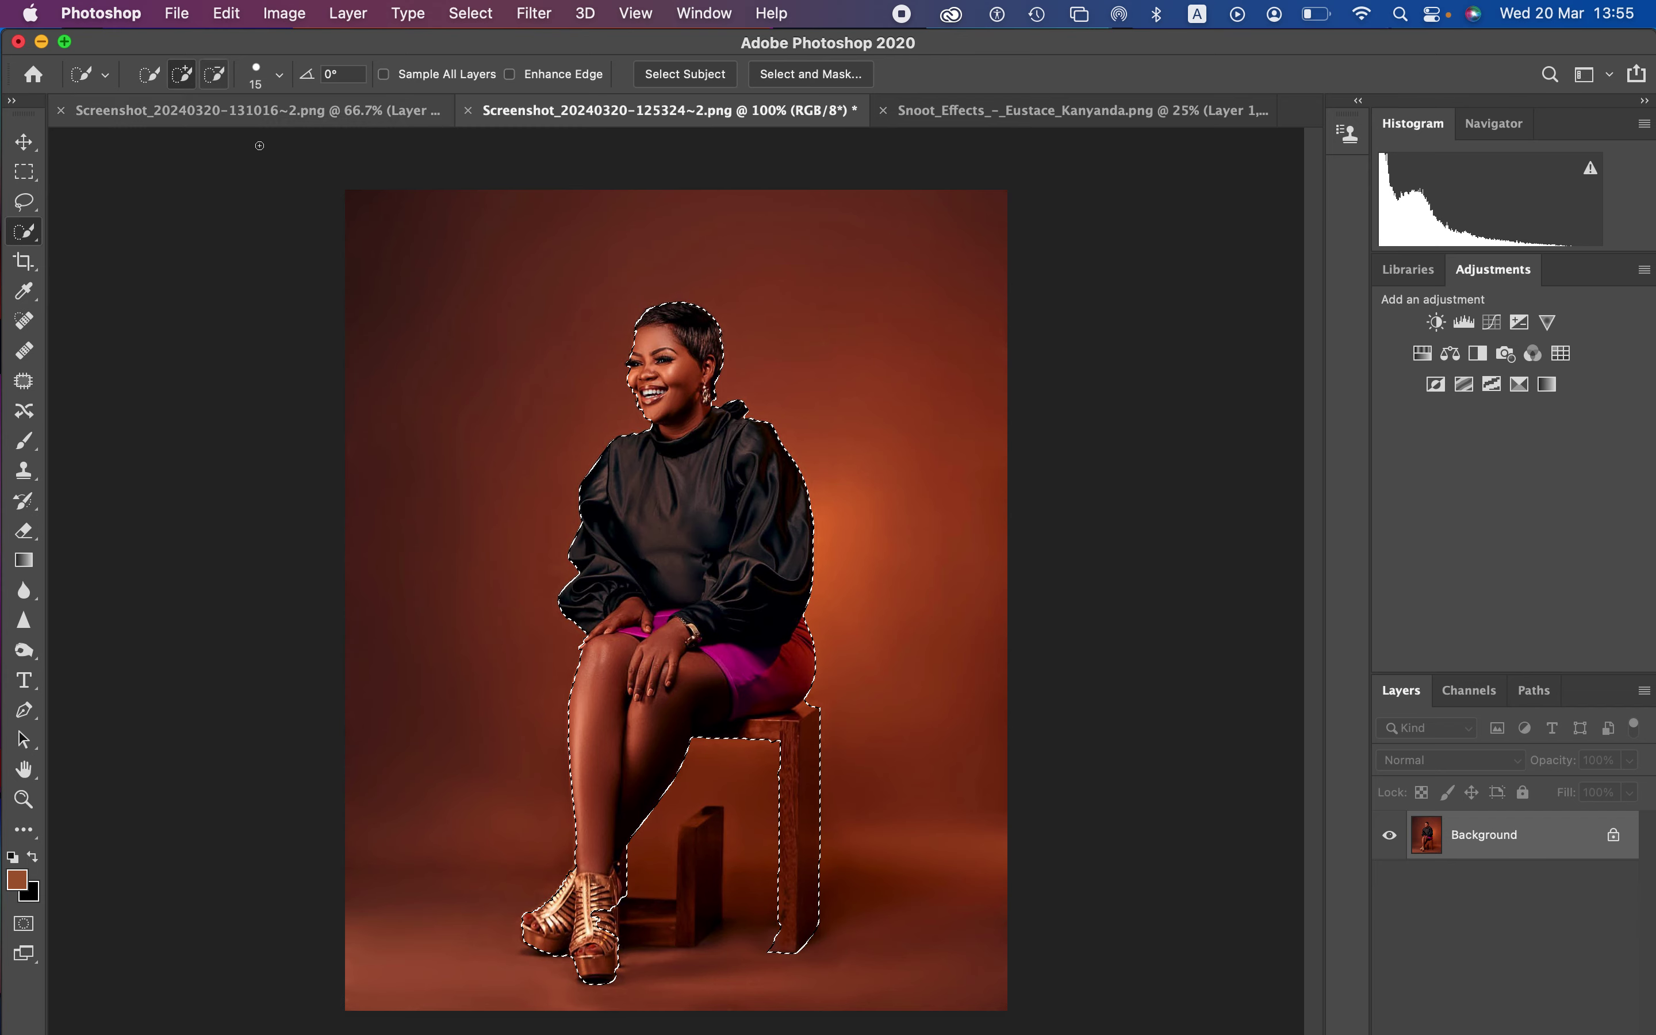
click(181, 74)
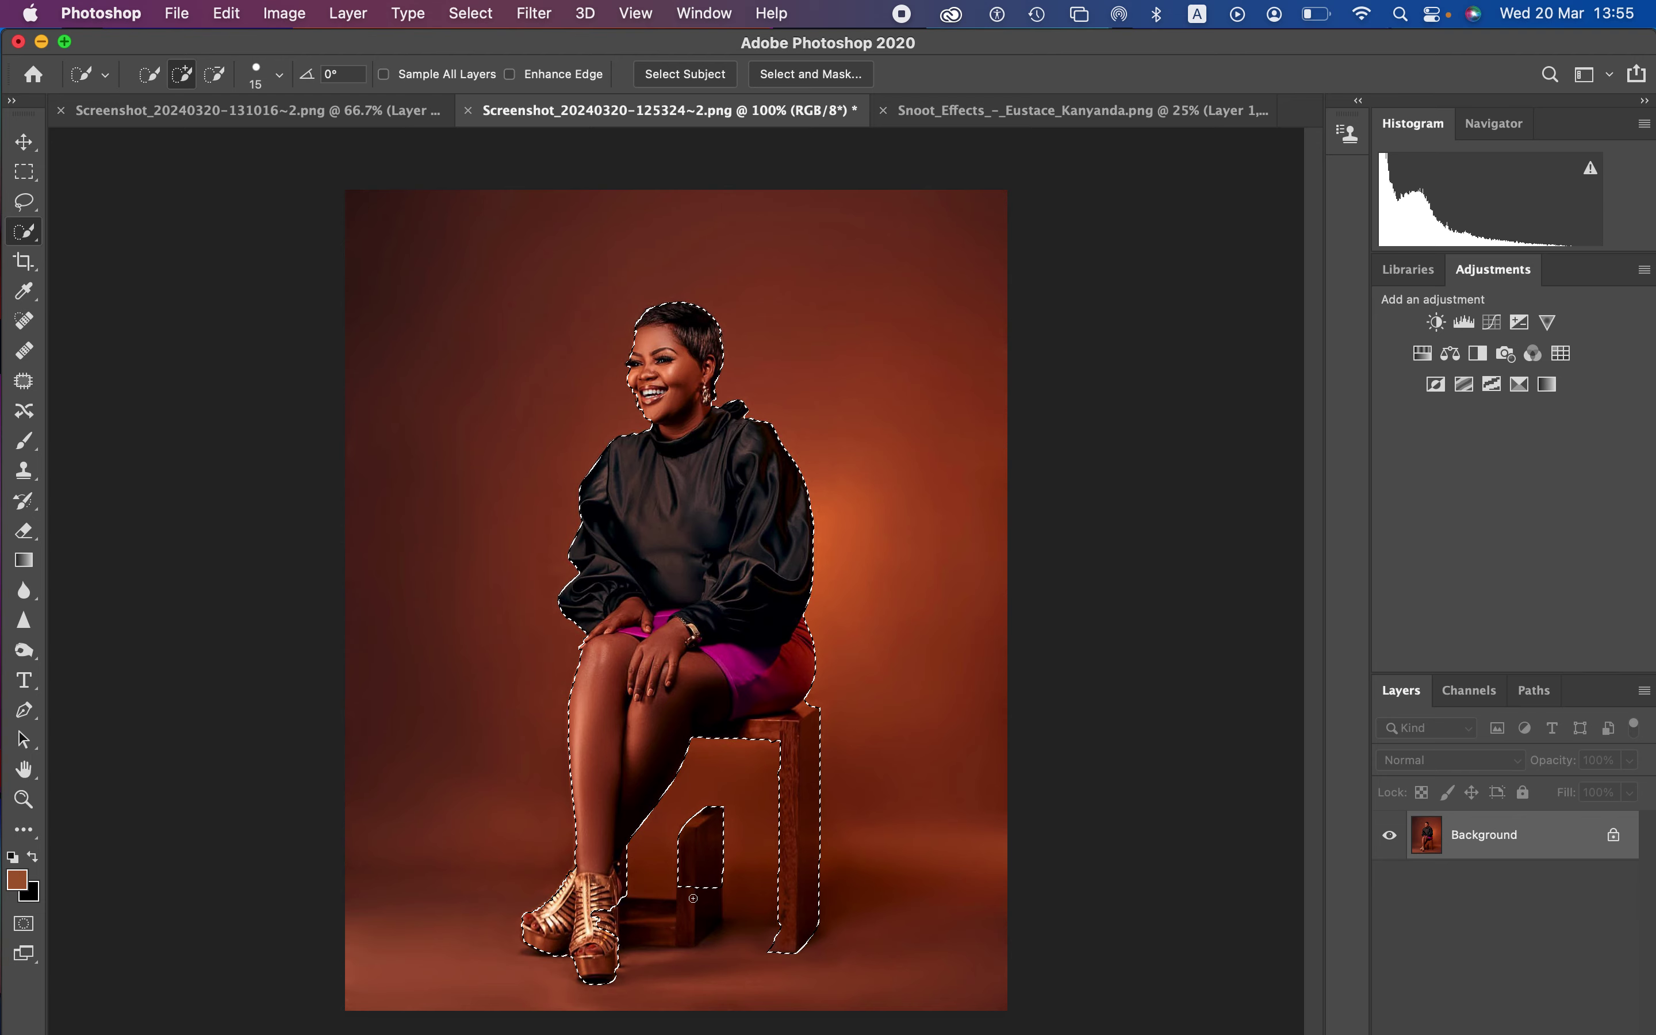
drag(693, 898, 691, 917)
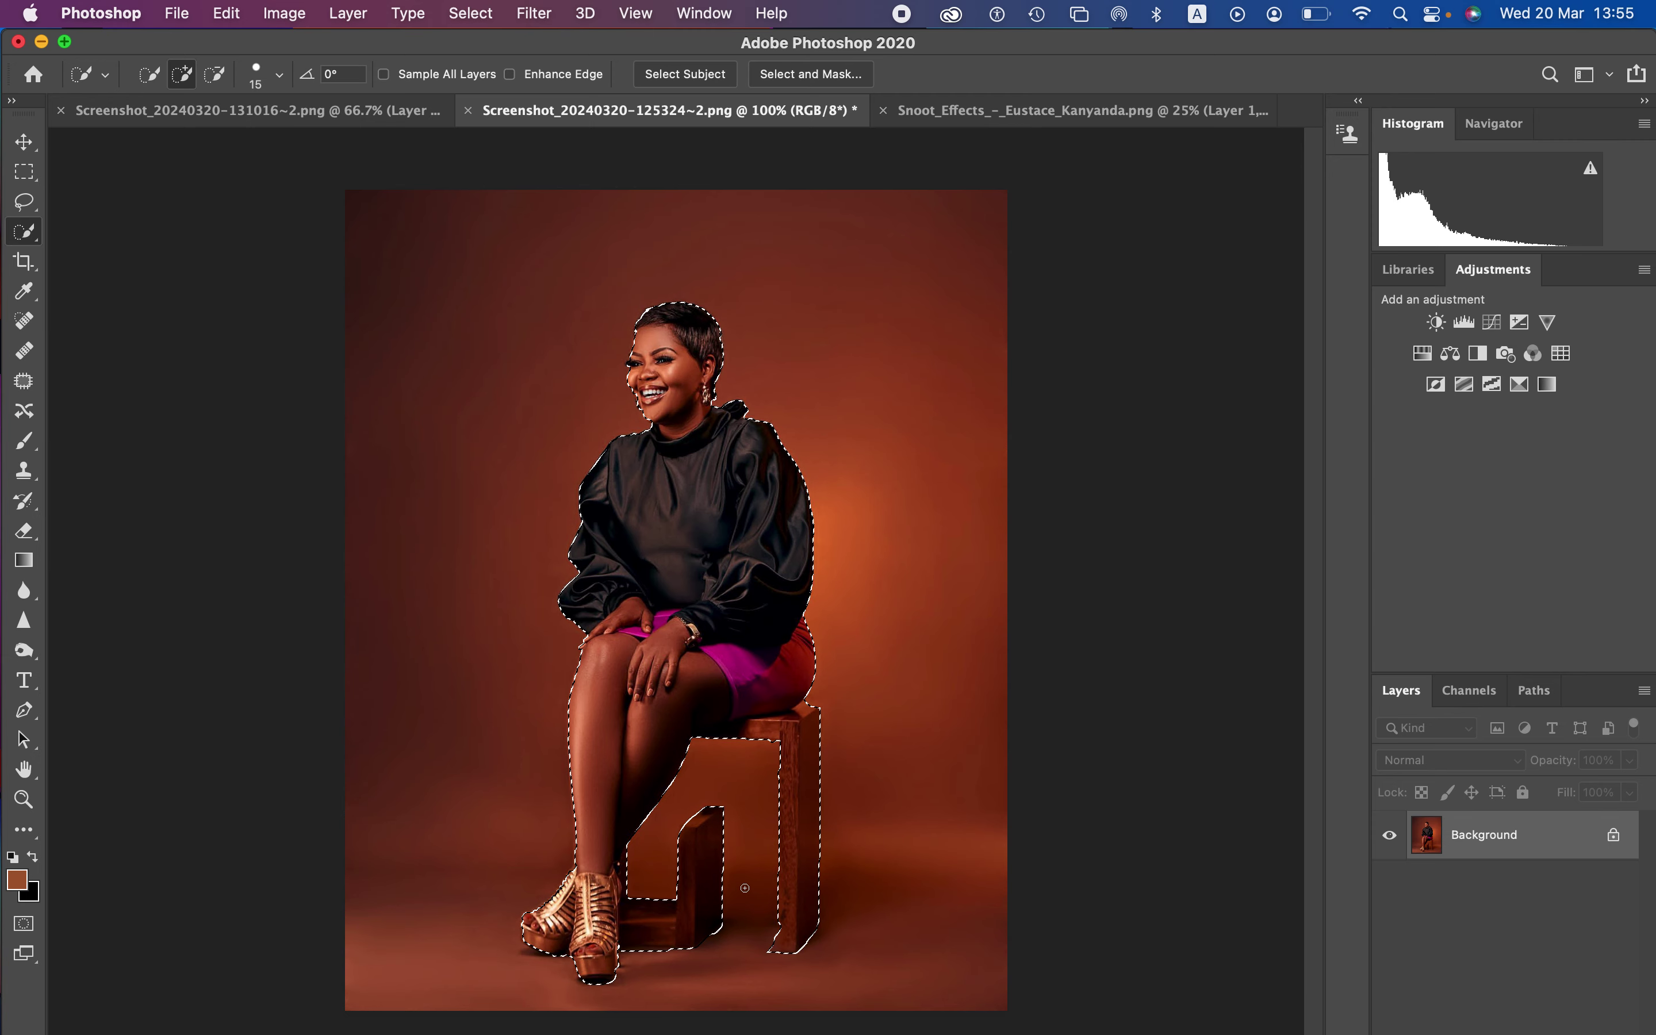
Step: Copy the woman and chair onto Layer 1, make Background active, and show the Snoot_Effects sheet
key(super+c)
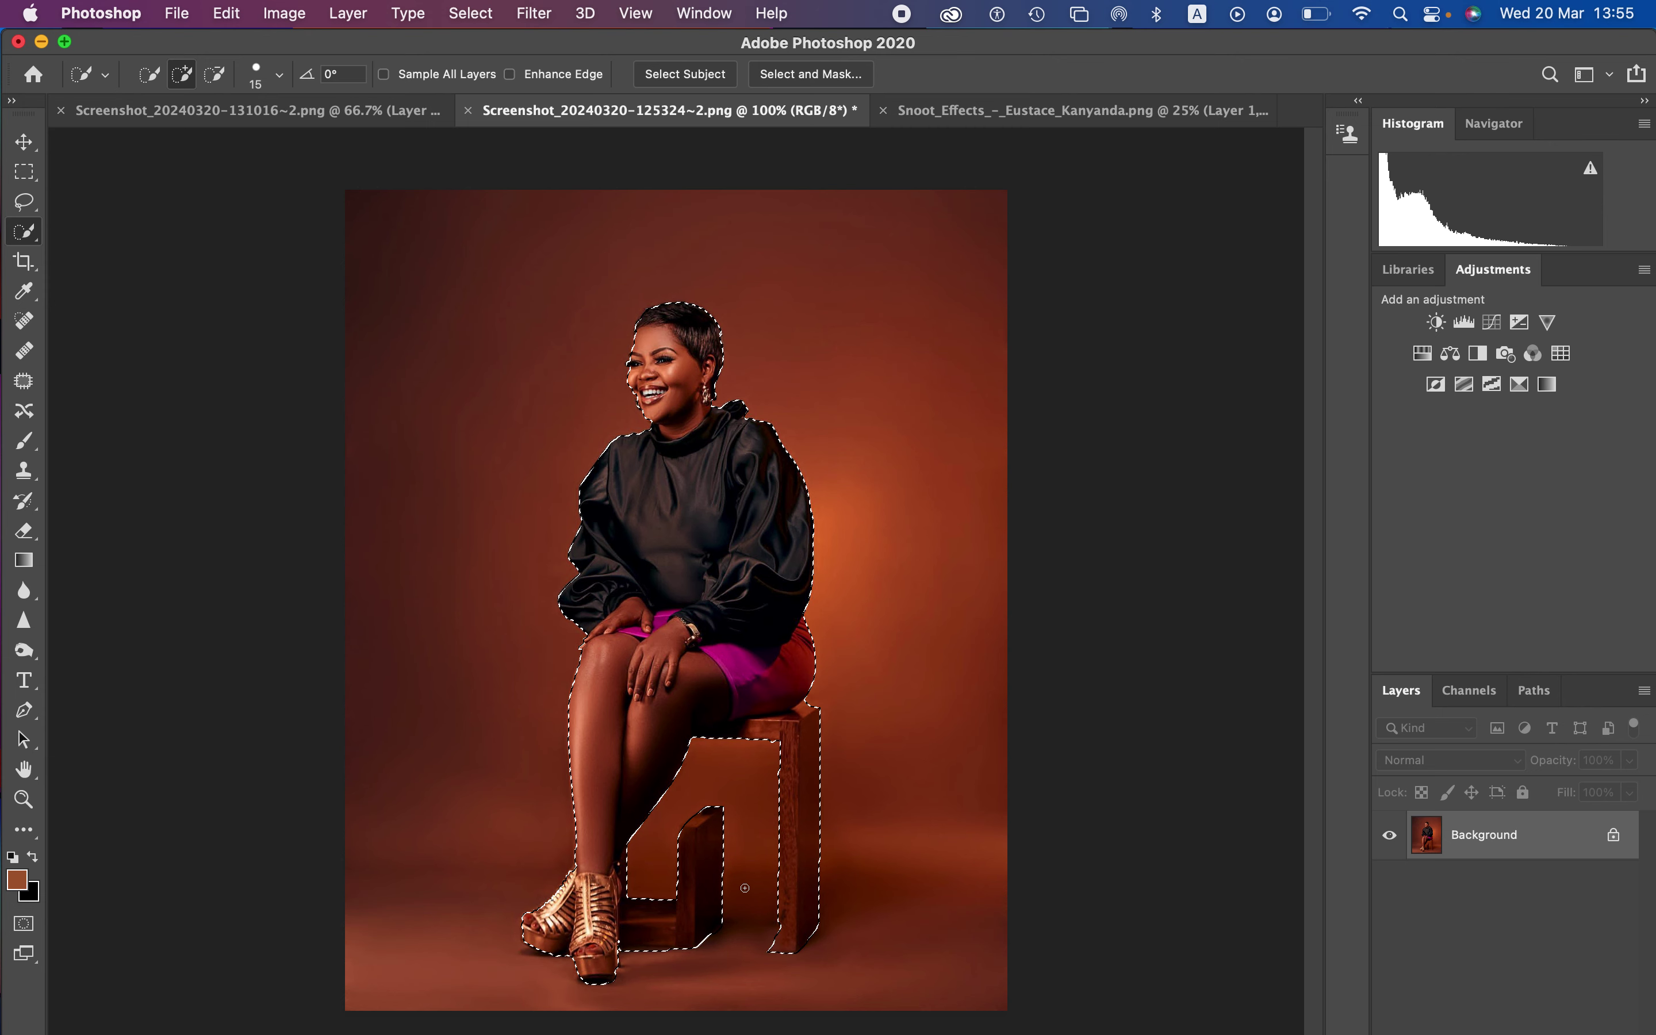
key(super+c)
key(super+v)
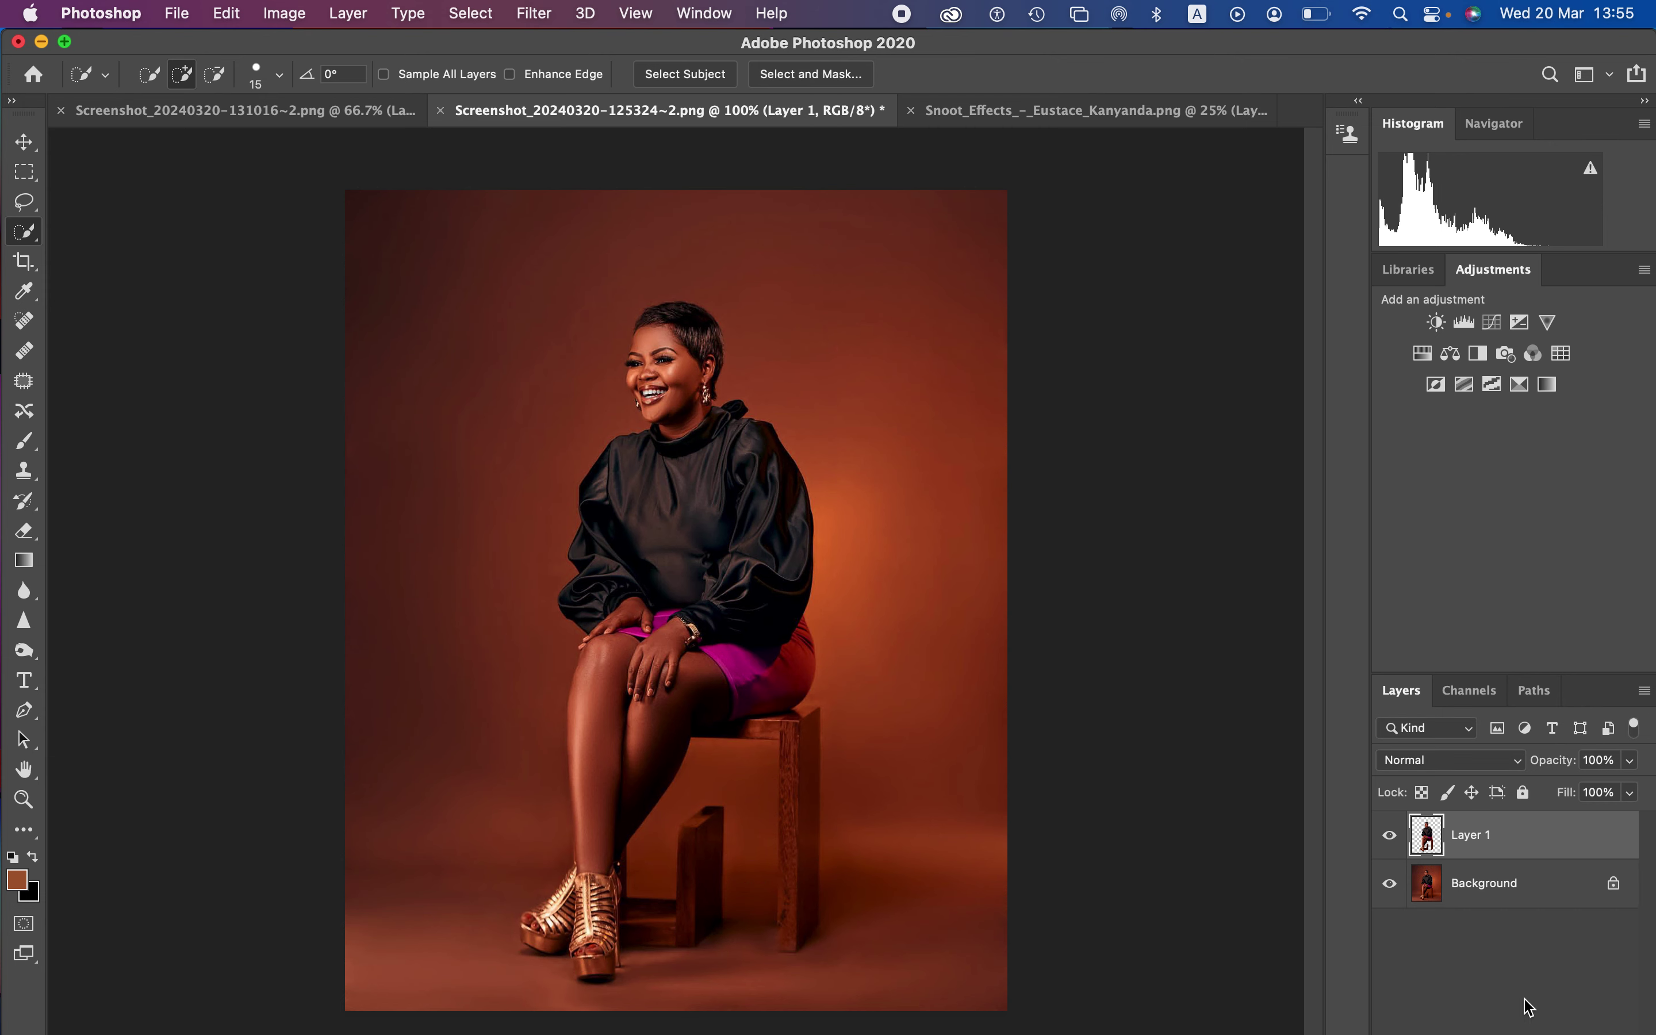
click(1504, 897)
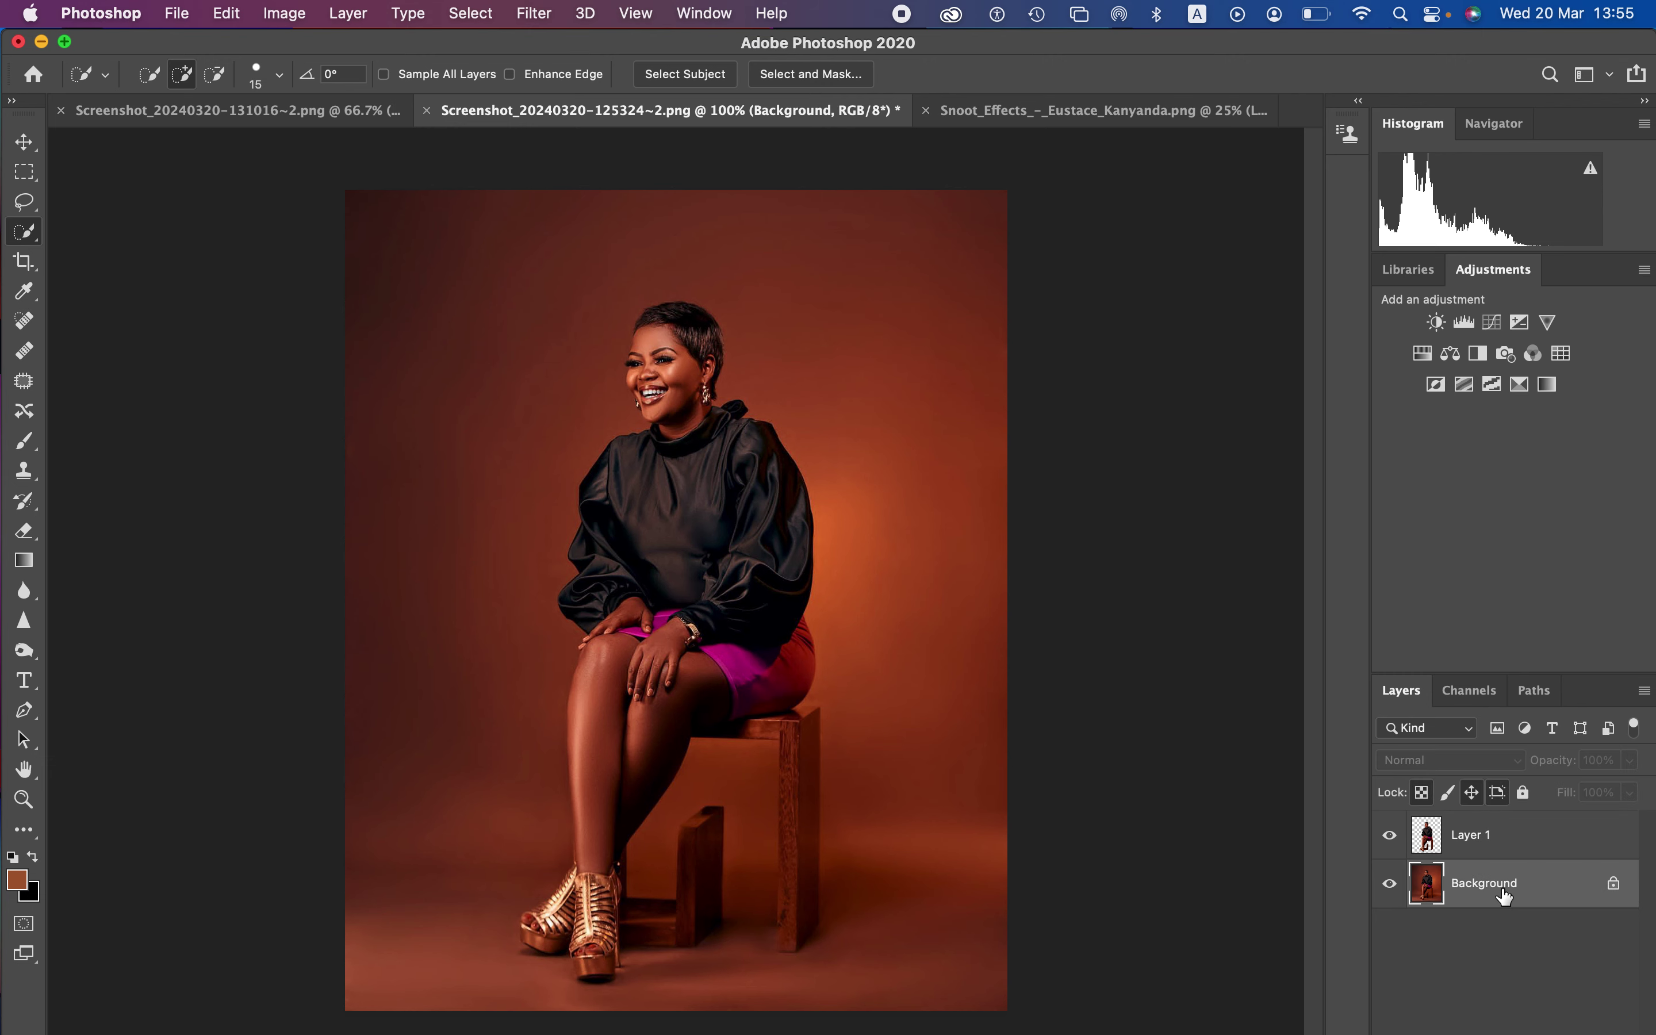
click(1030, 116)
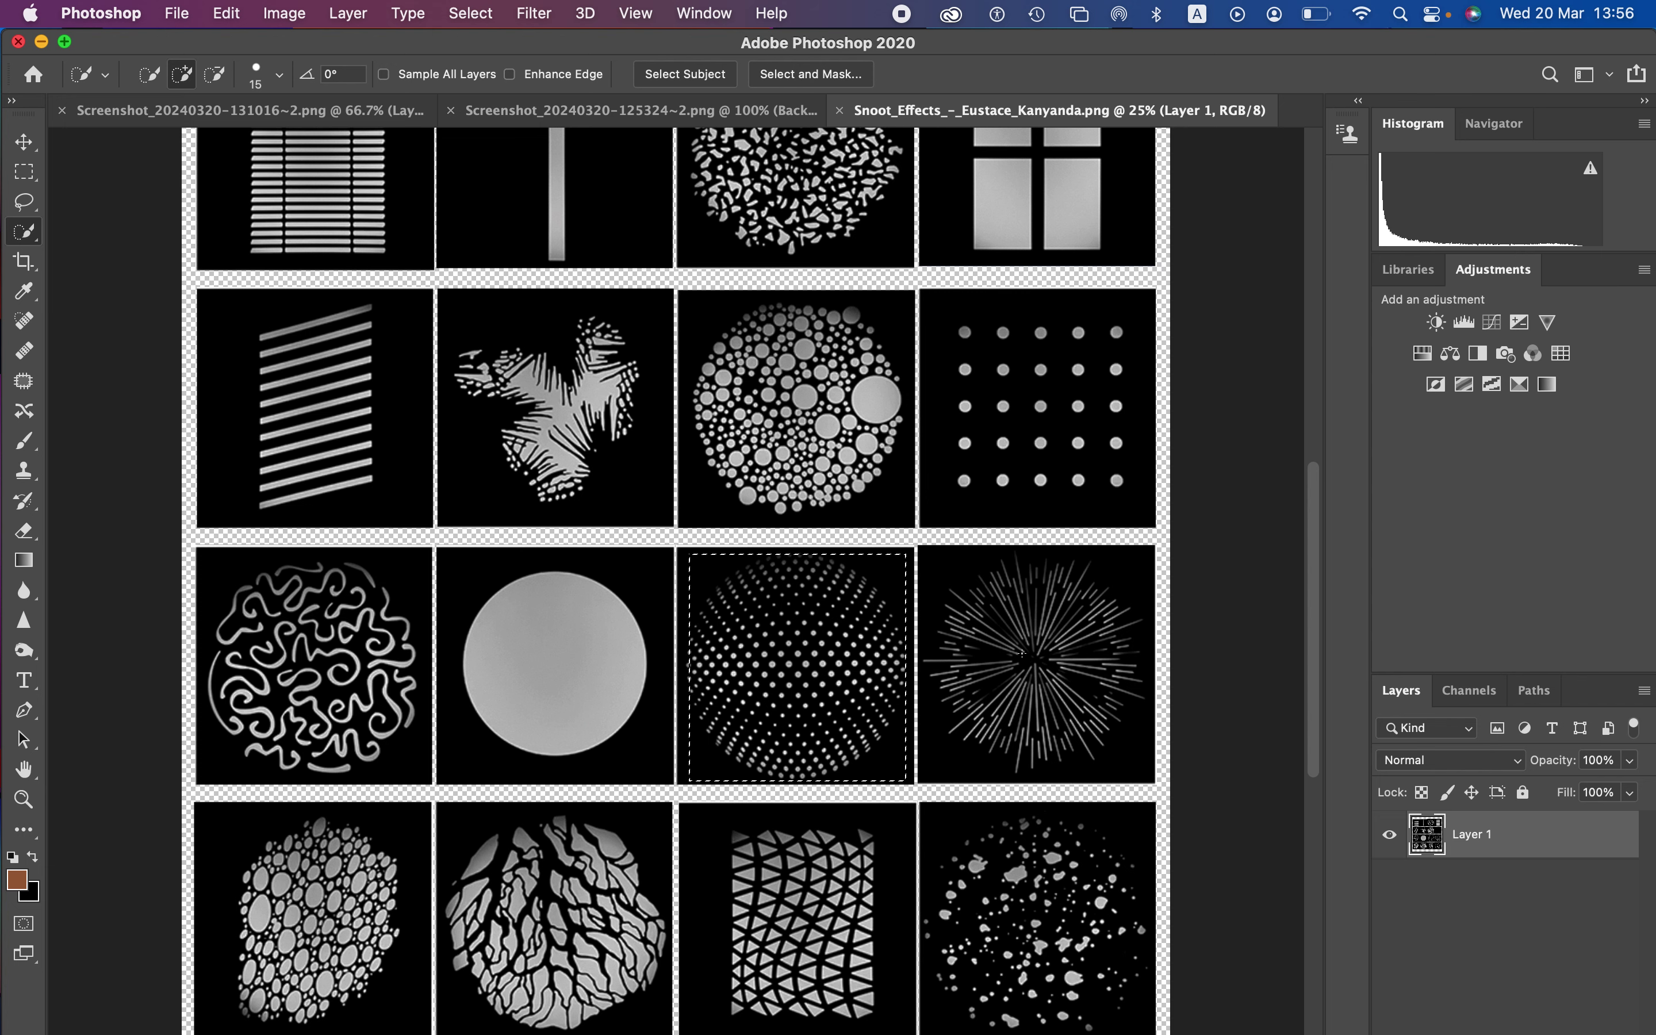
Step: Marquee and copy the squiggle gobo from the snoot sheet, then return to the orange portrait
scroll(1319, 649, down, 3)
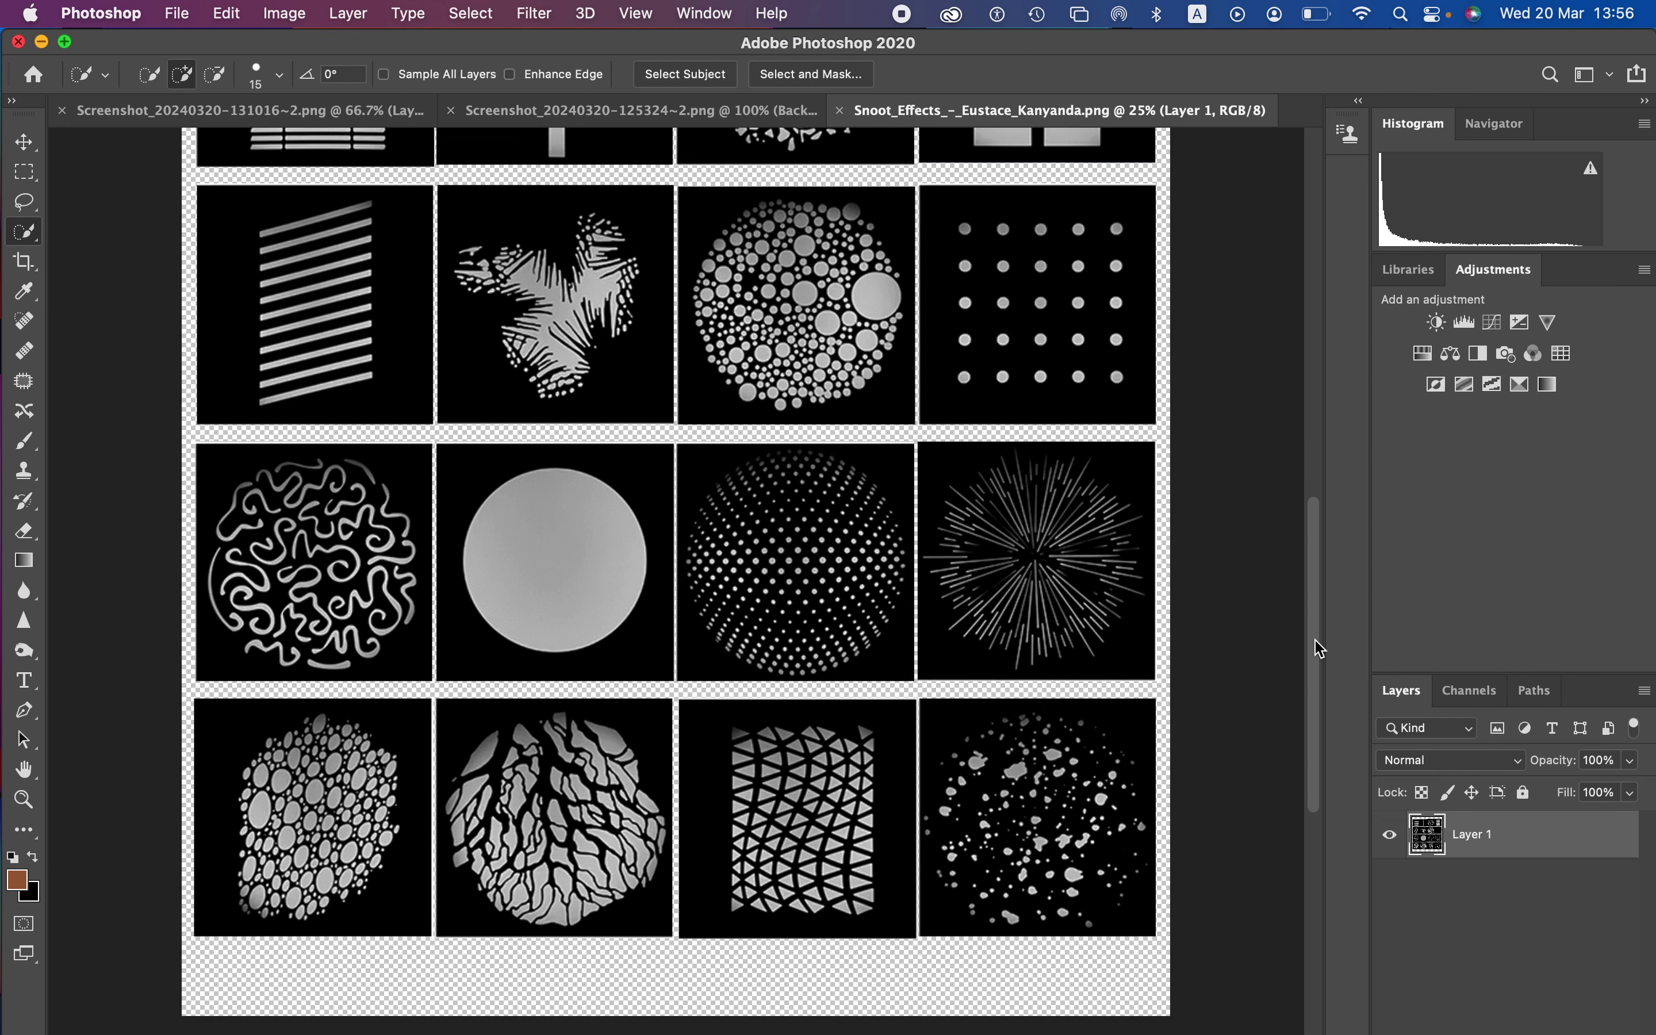
click(24, 171)
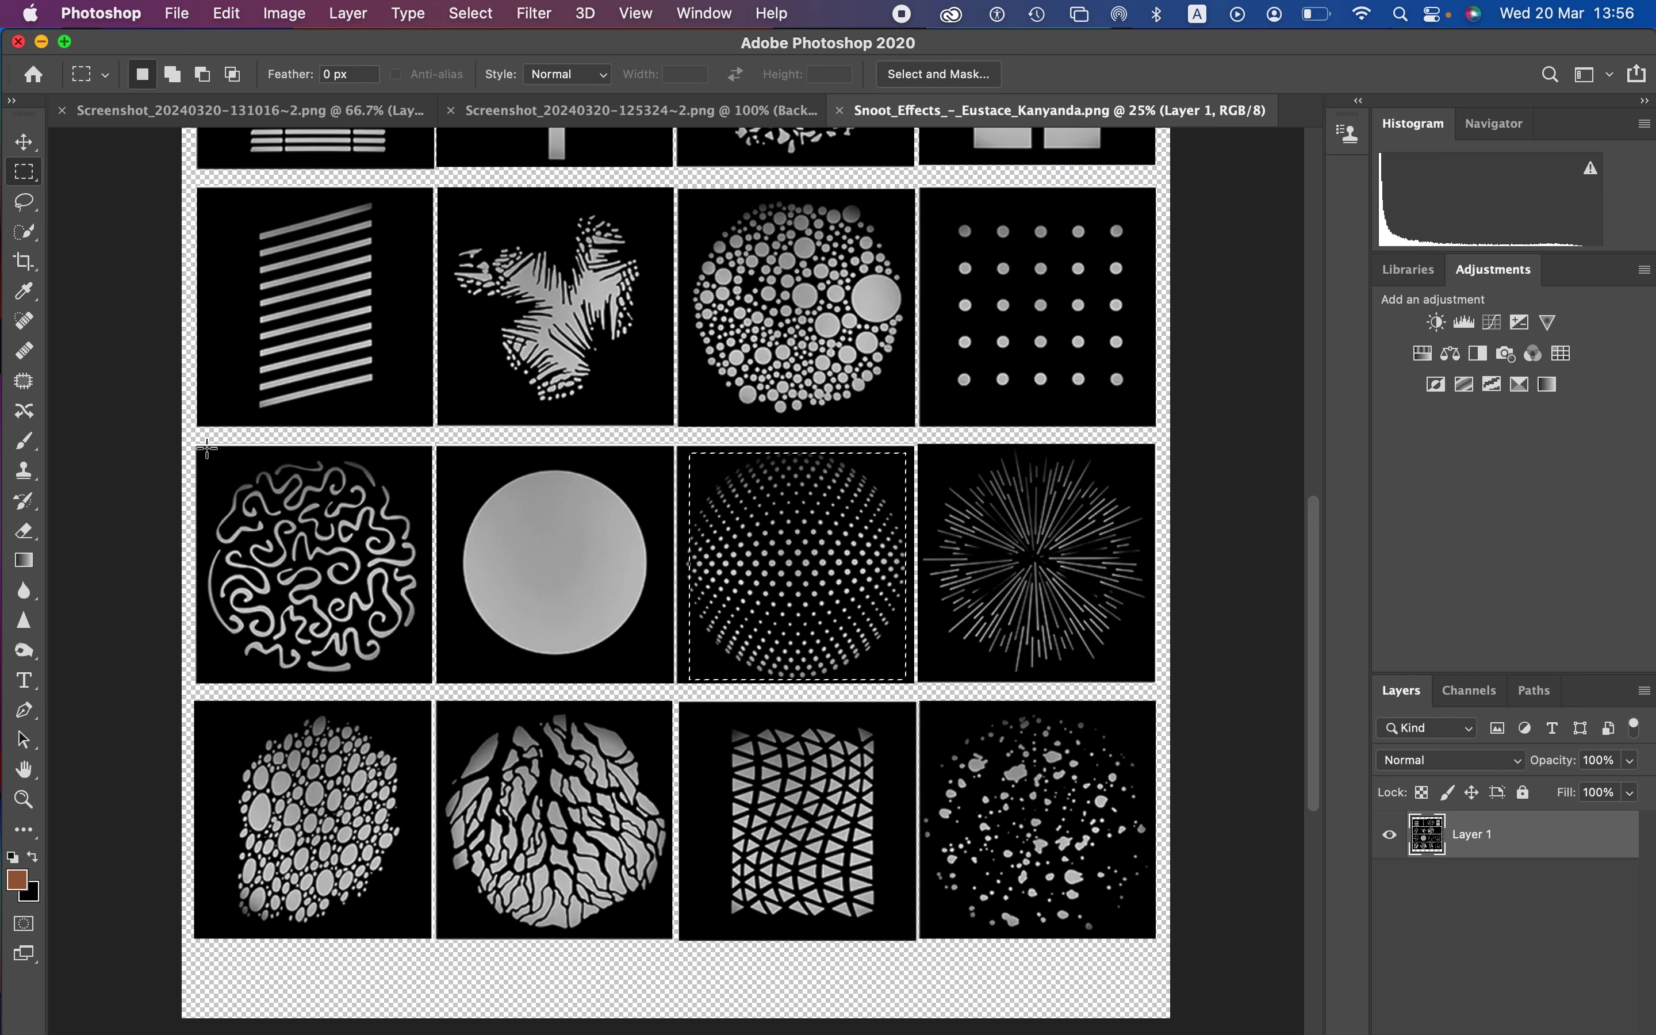
drag(206, 448, 431, 674)
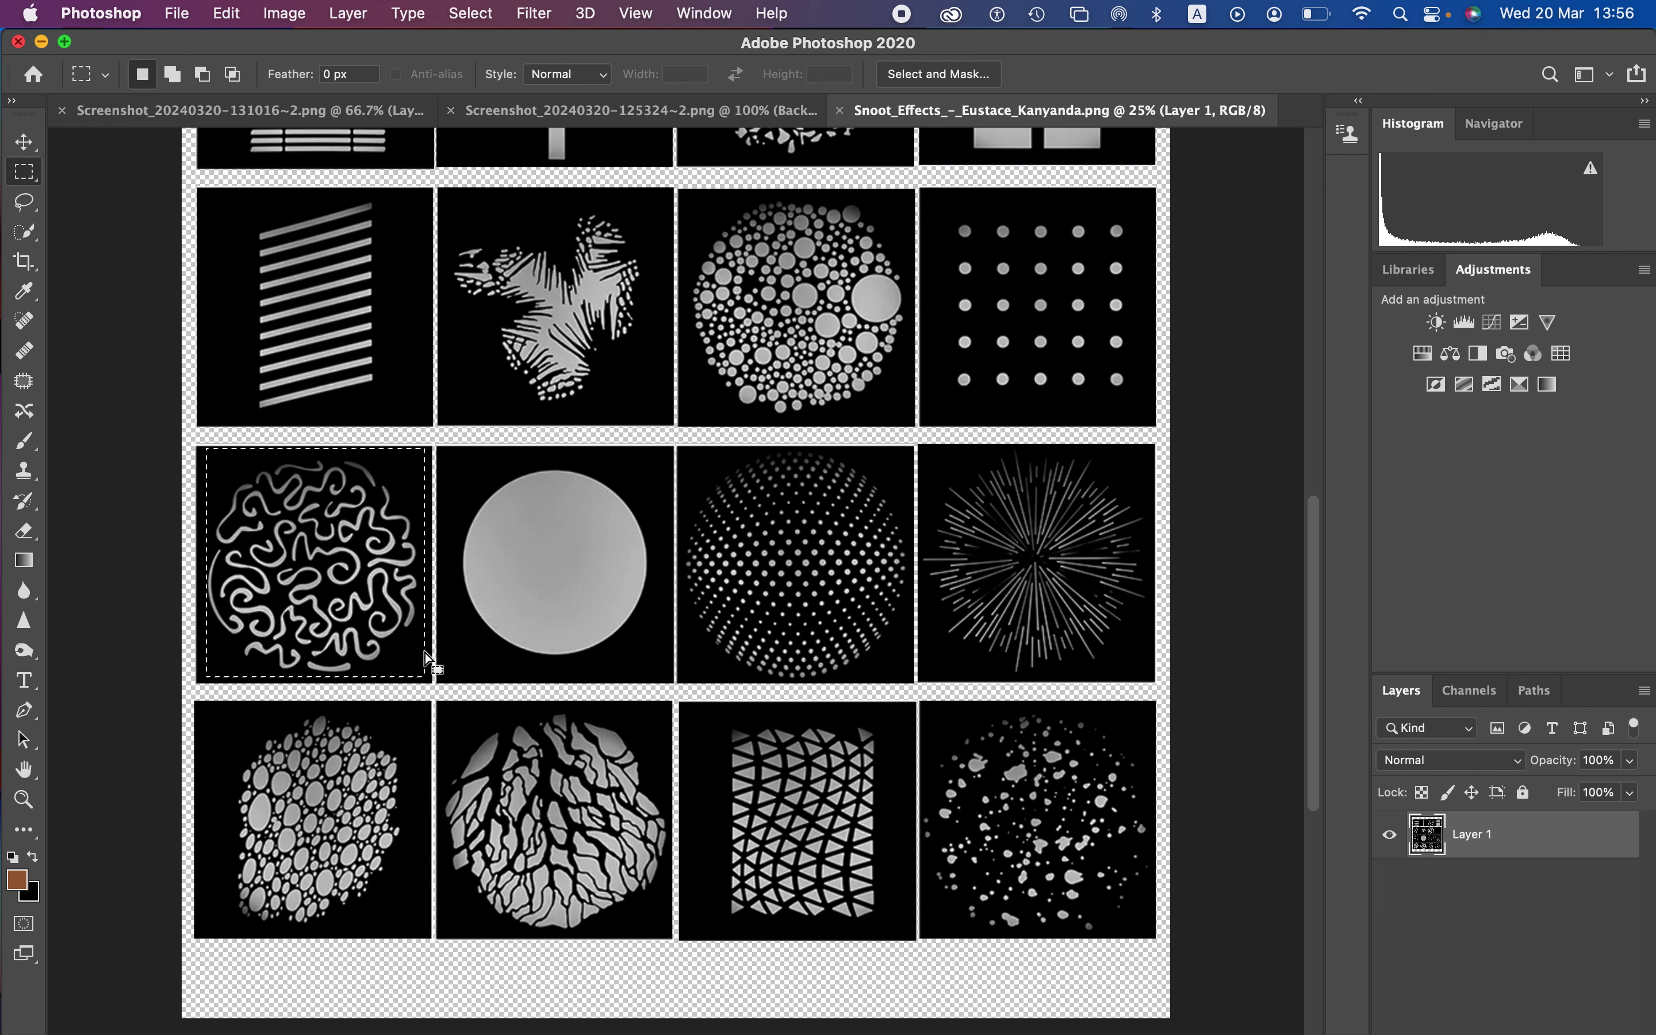
key(super+c)
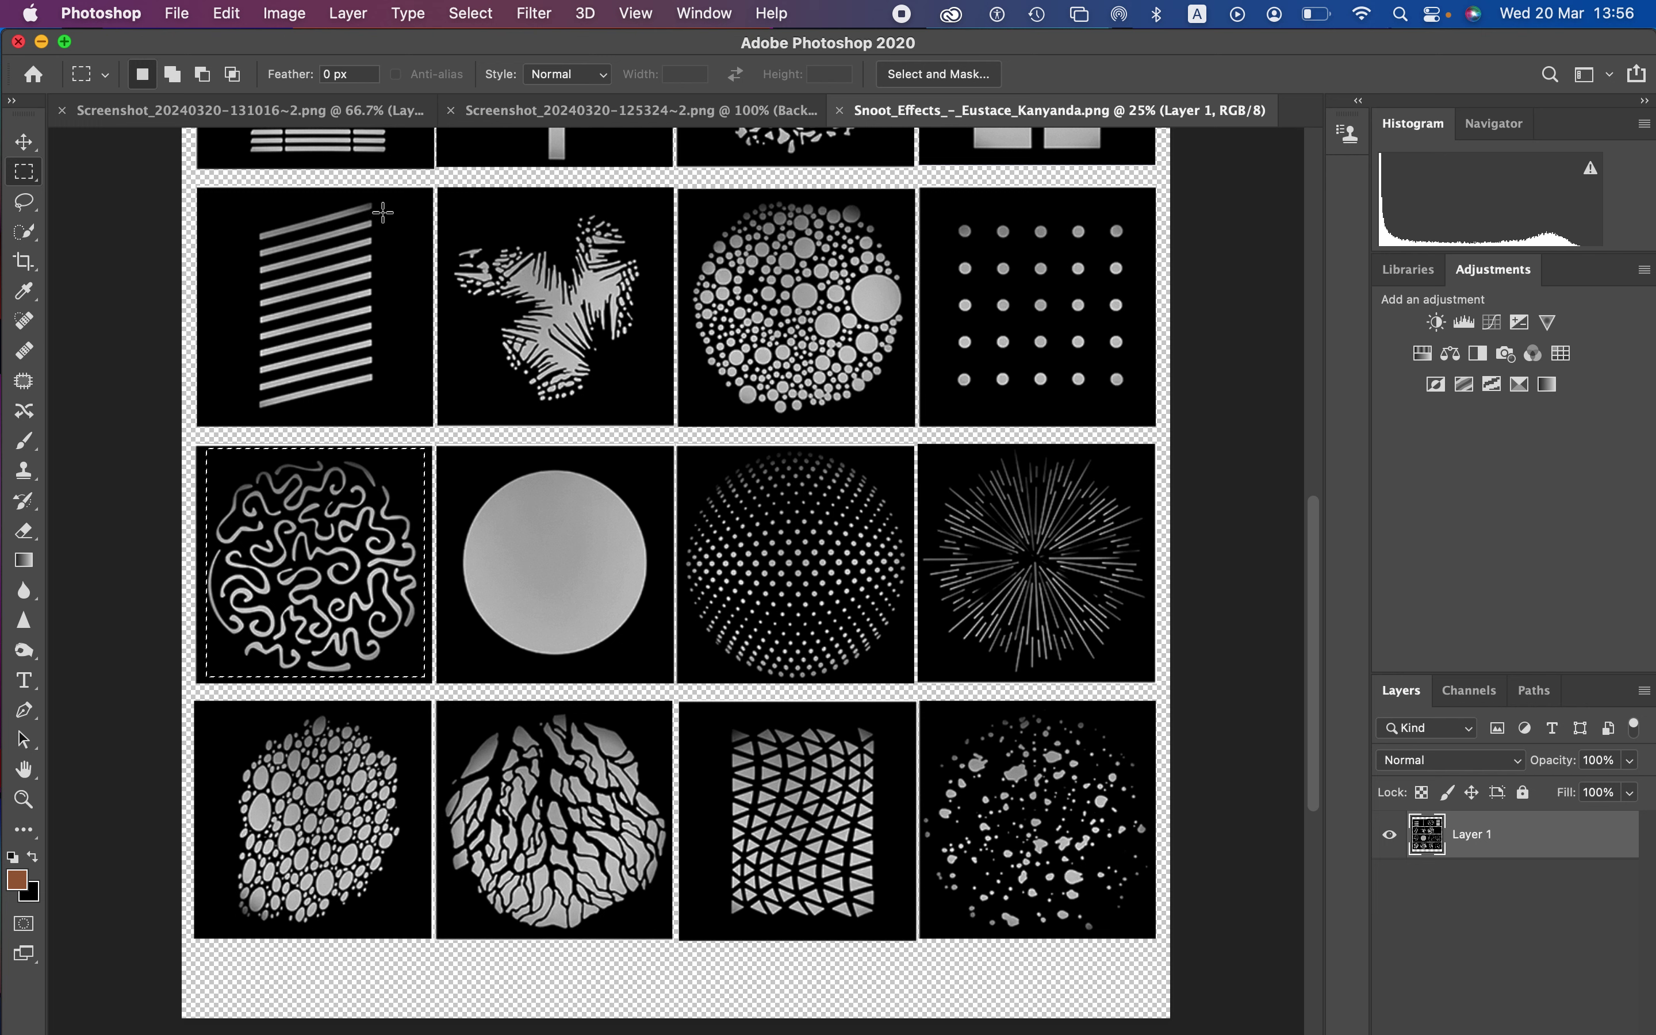
click(530, 115)
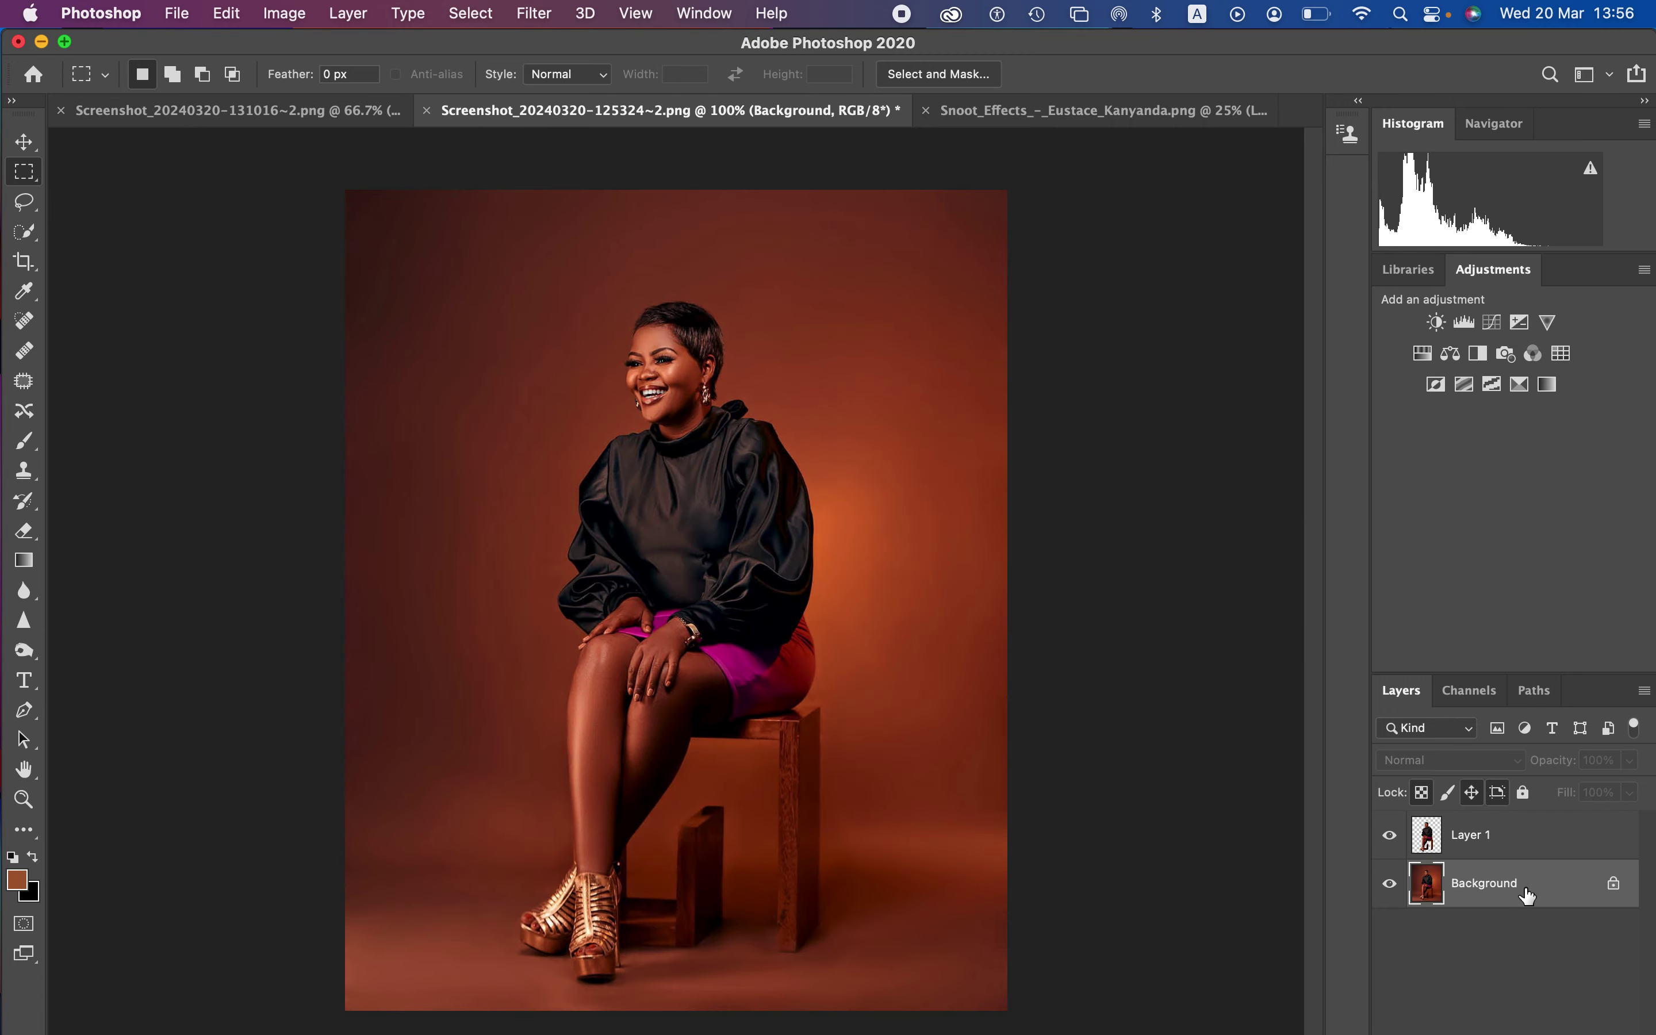
Step: Paste the squiggle gobo as Layer 2 between Layer 1 and Background
key(super+v)
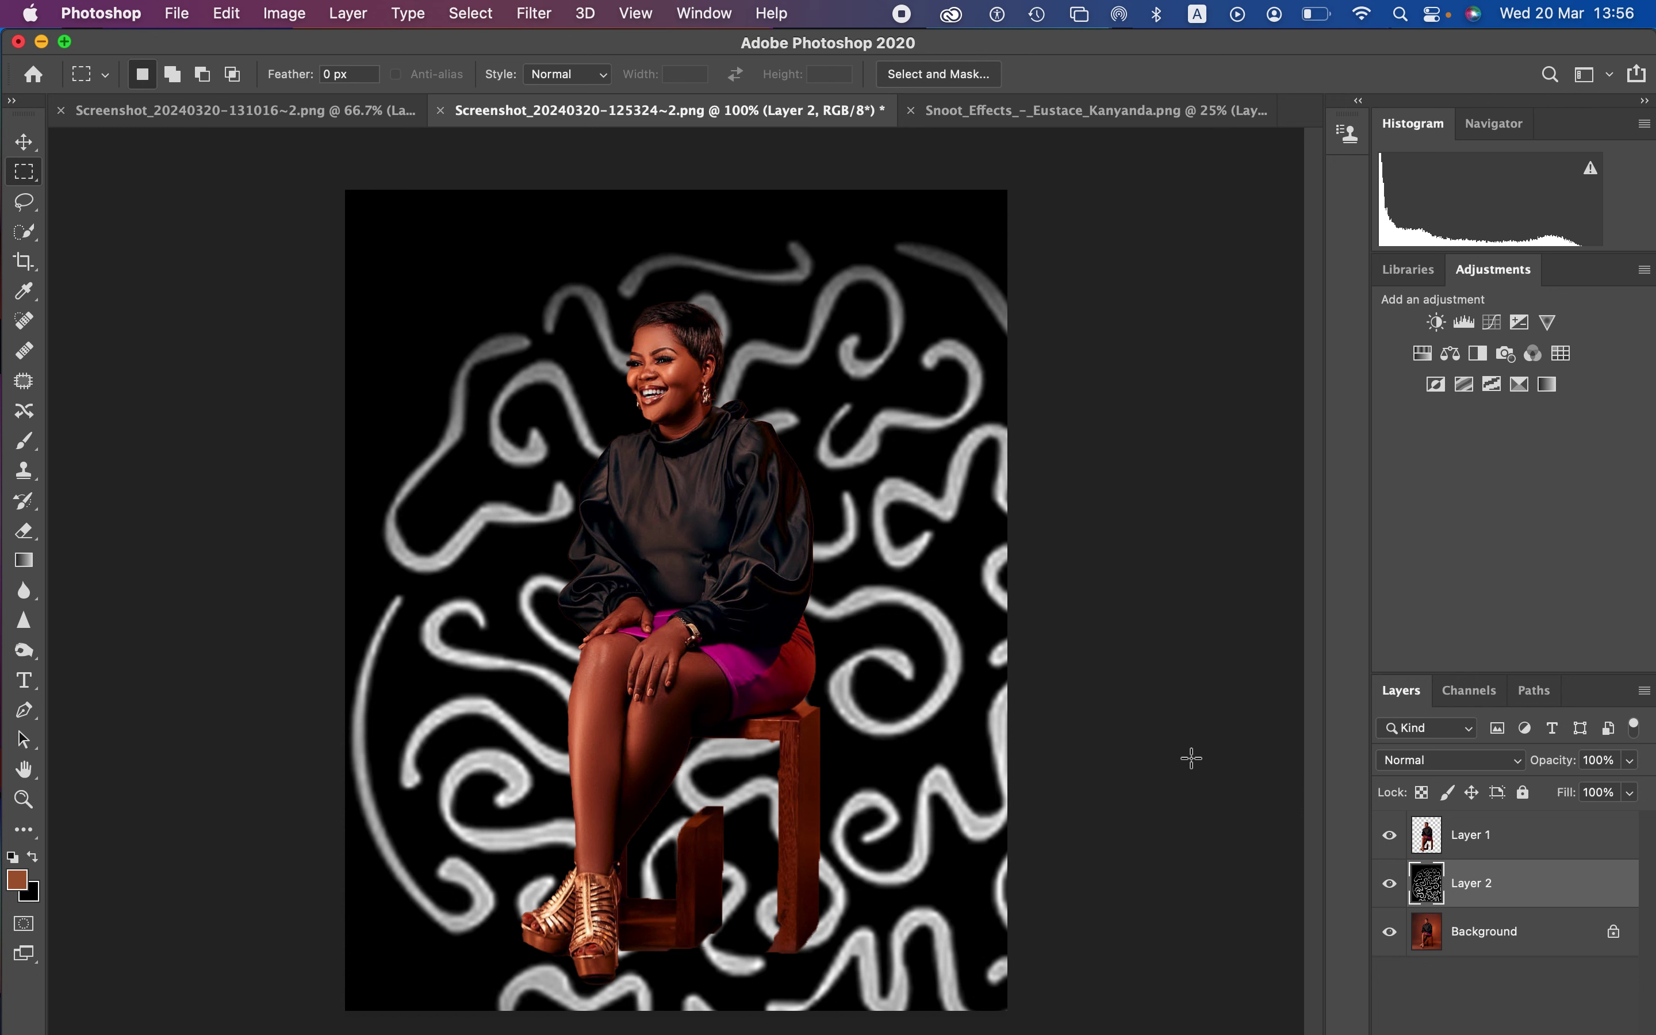
Step: Scale the squiggle pattern to about 49.5% and place it behind the woman's head and torso
key(super+t)
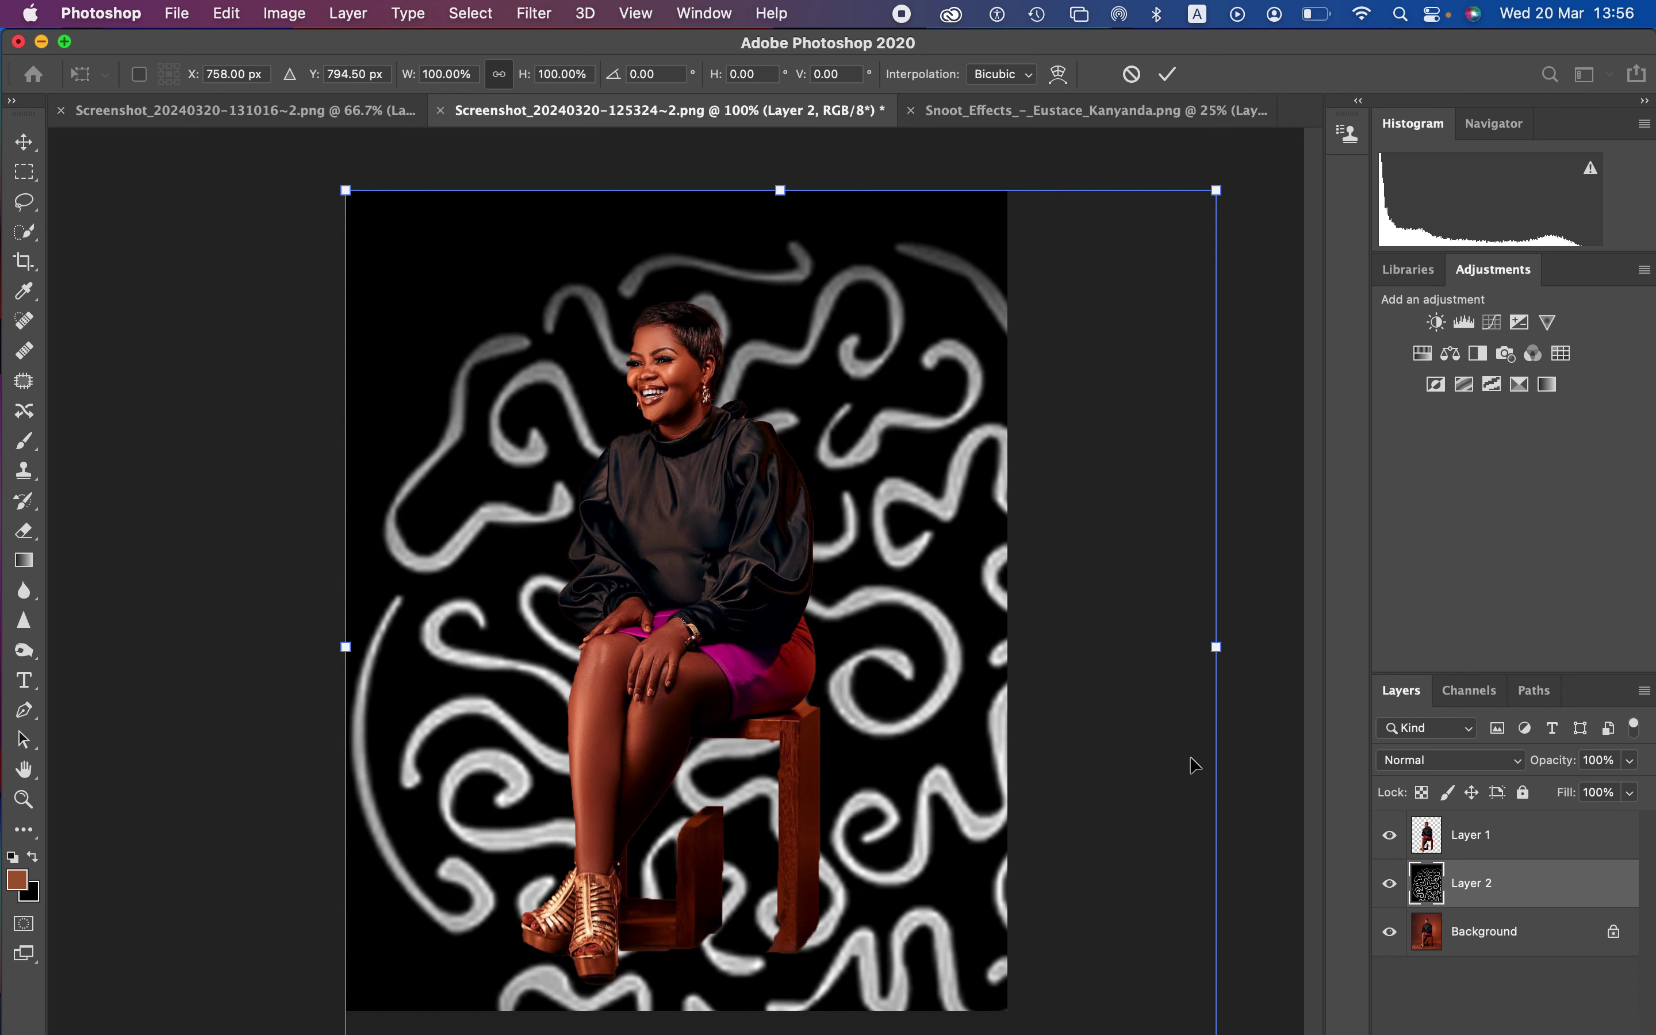
key(super+minus)
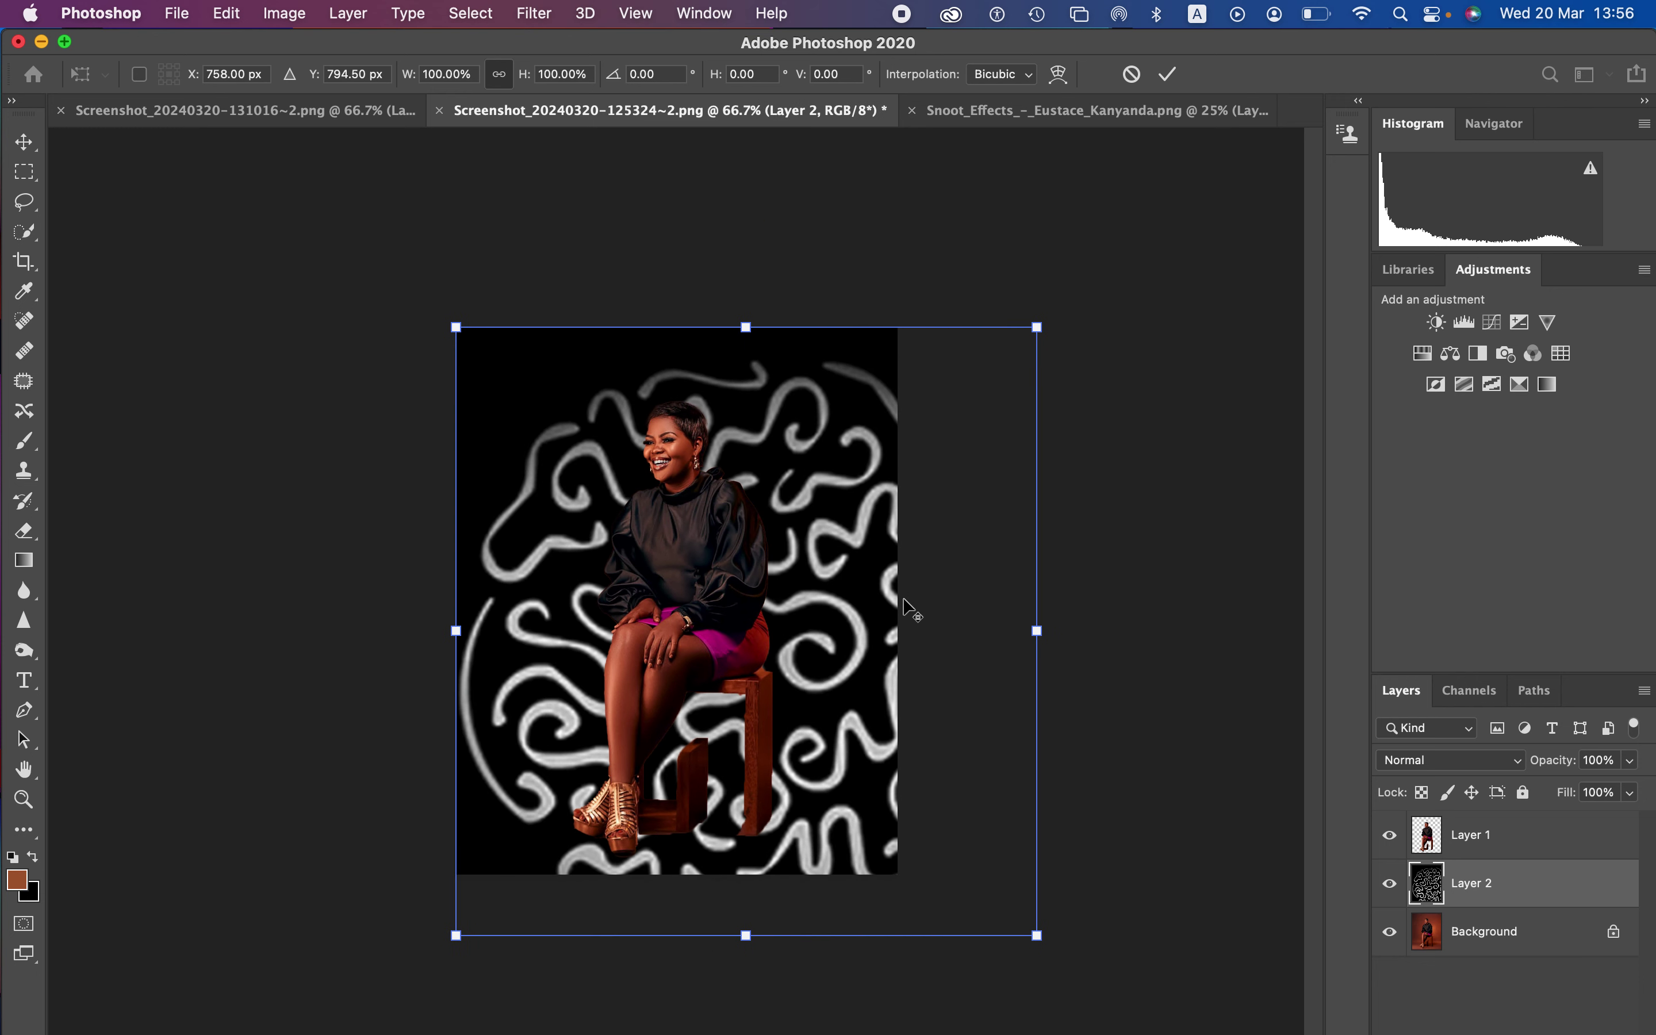
drag(1037, 934, 918, 784)
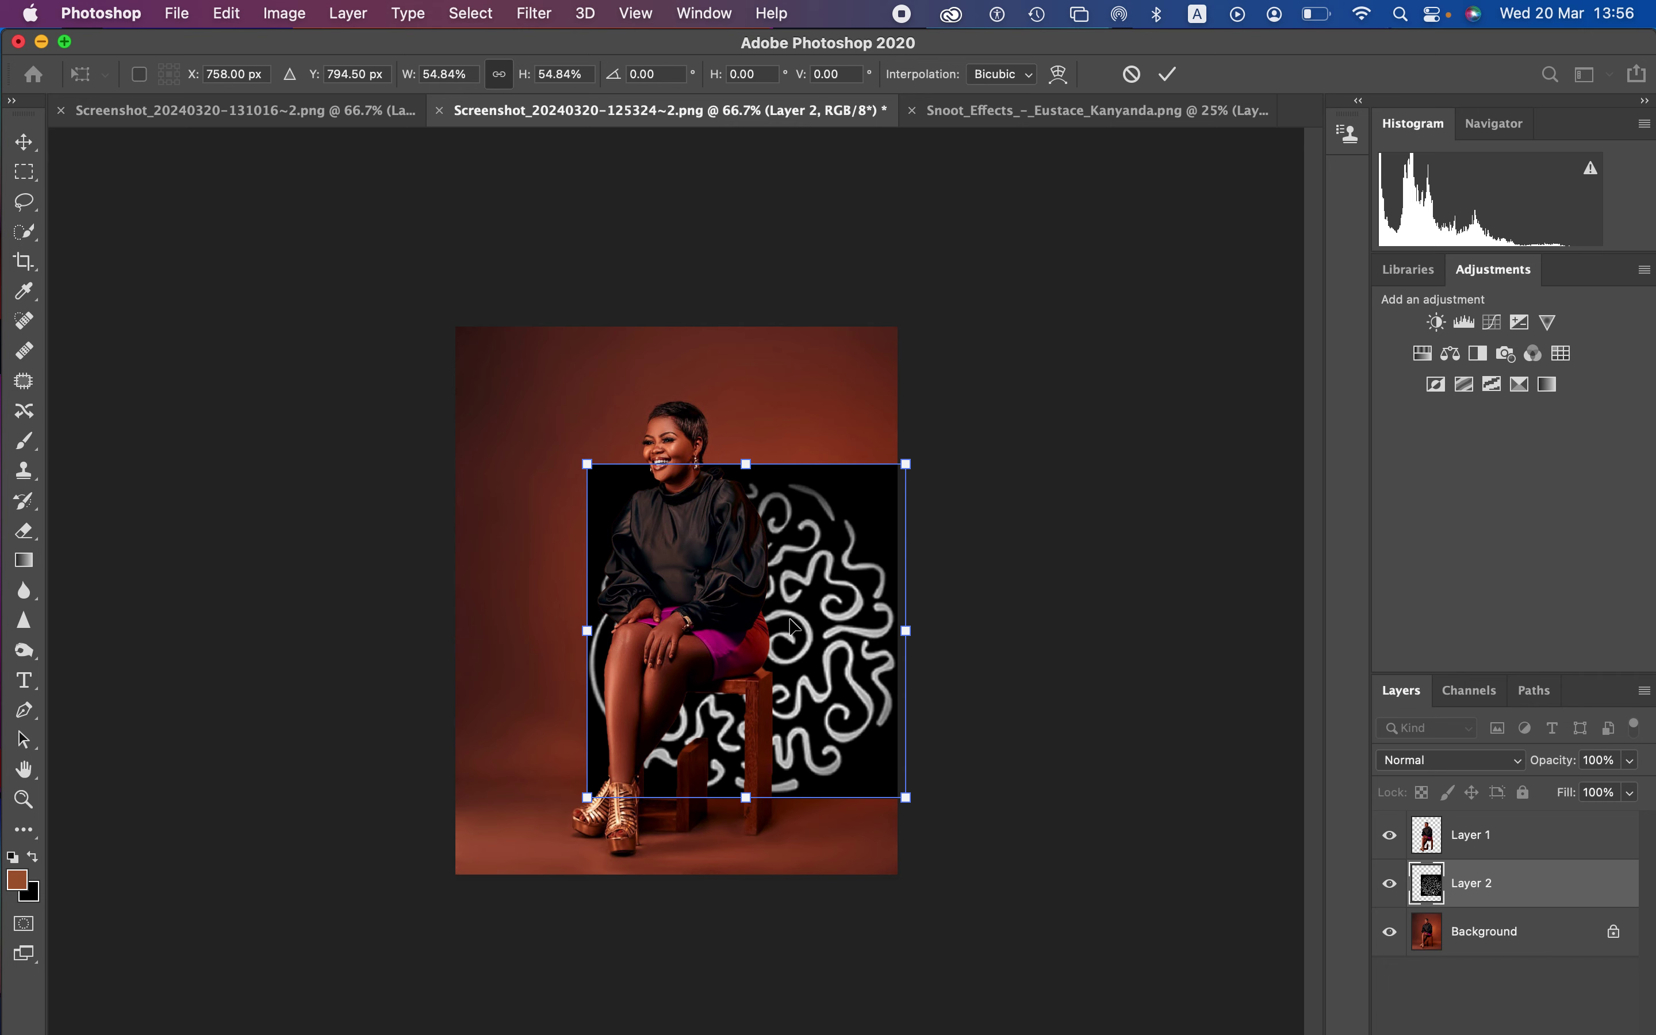
drag(790, 626, 719, 516)
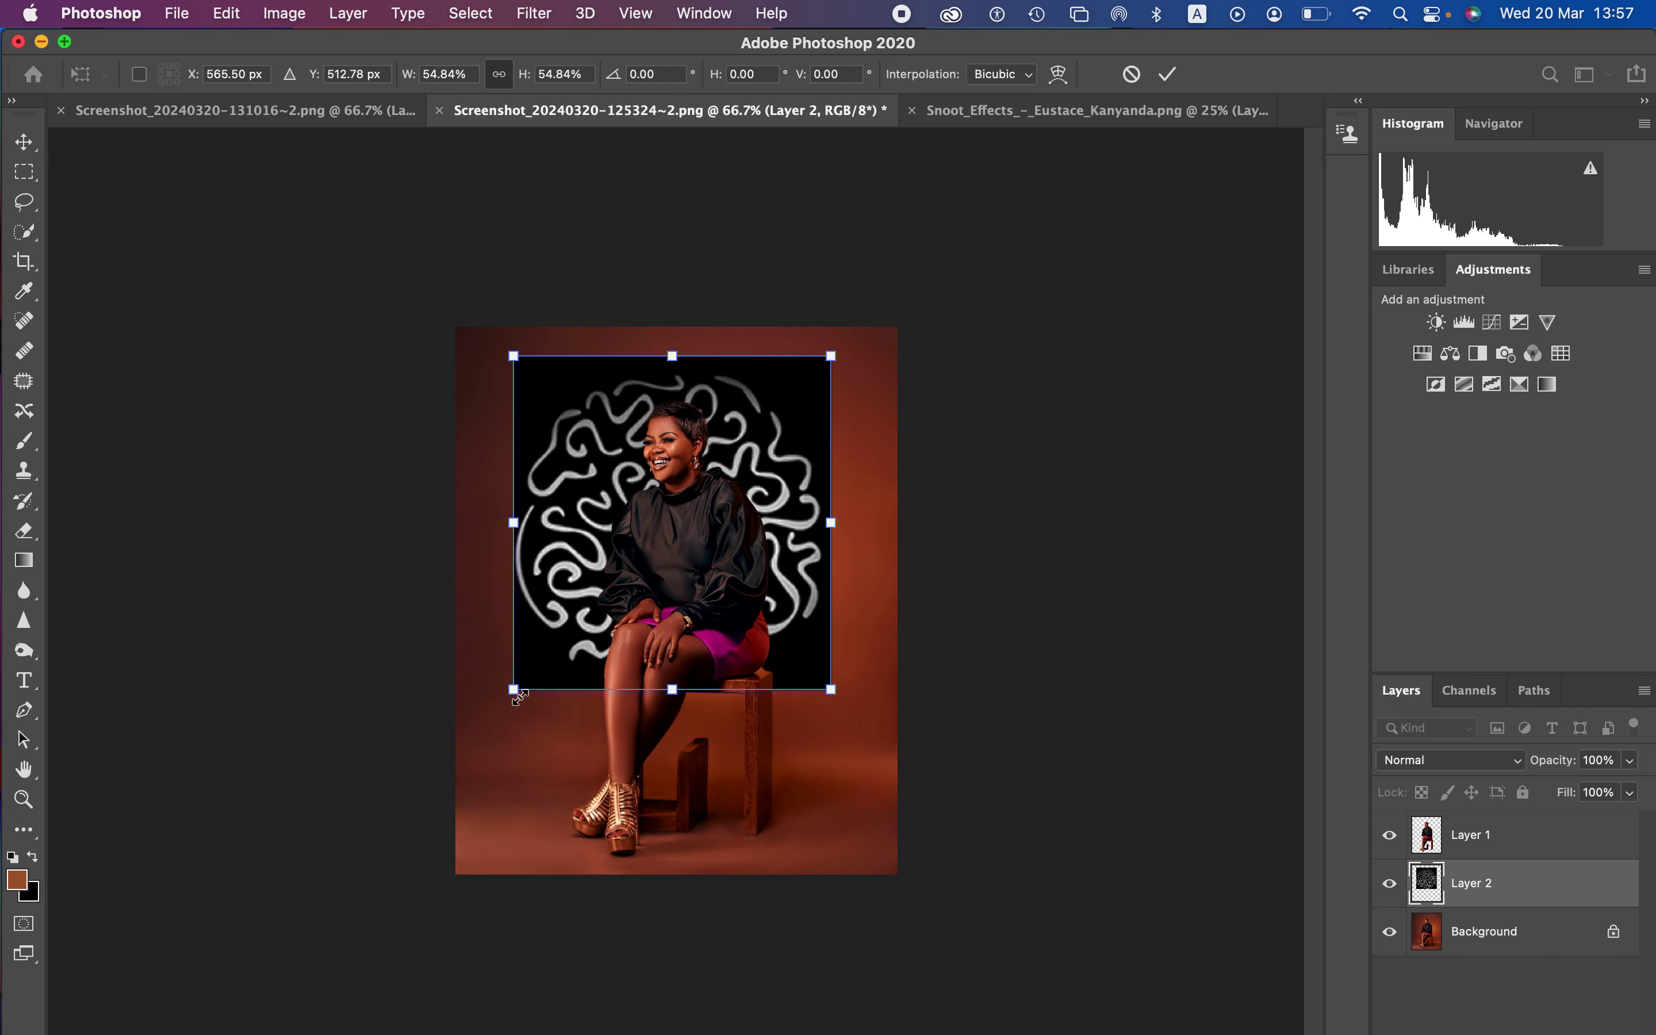
drag(518, 694, 538, 664)
drag(731, 509, 735, 472)
mouse_move(811, 628)
mouse_down()
mouse_move(846, 658)
mouse_move(818, 632)
mouse_up()
drag(764, 554, 785, 550)
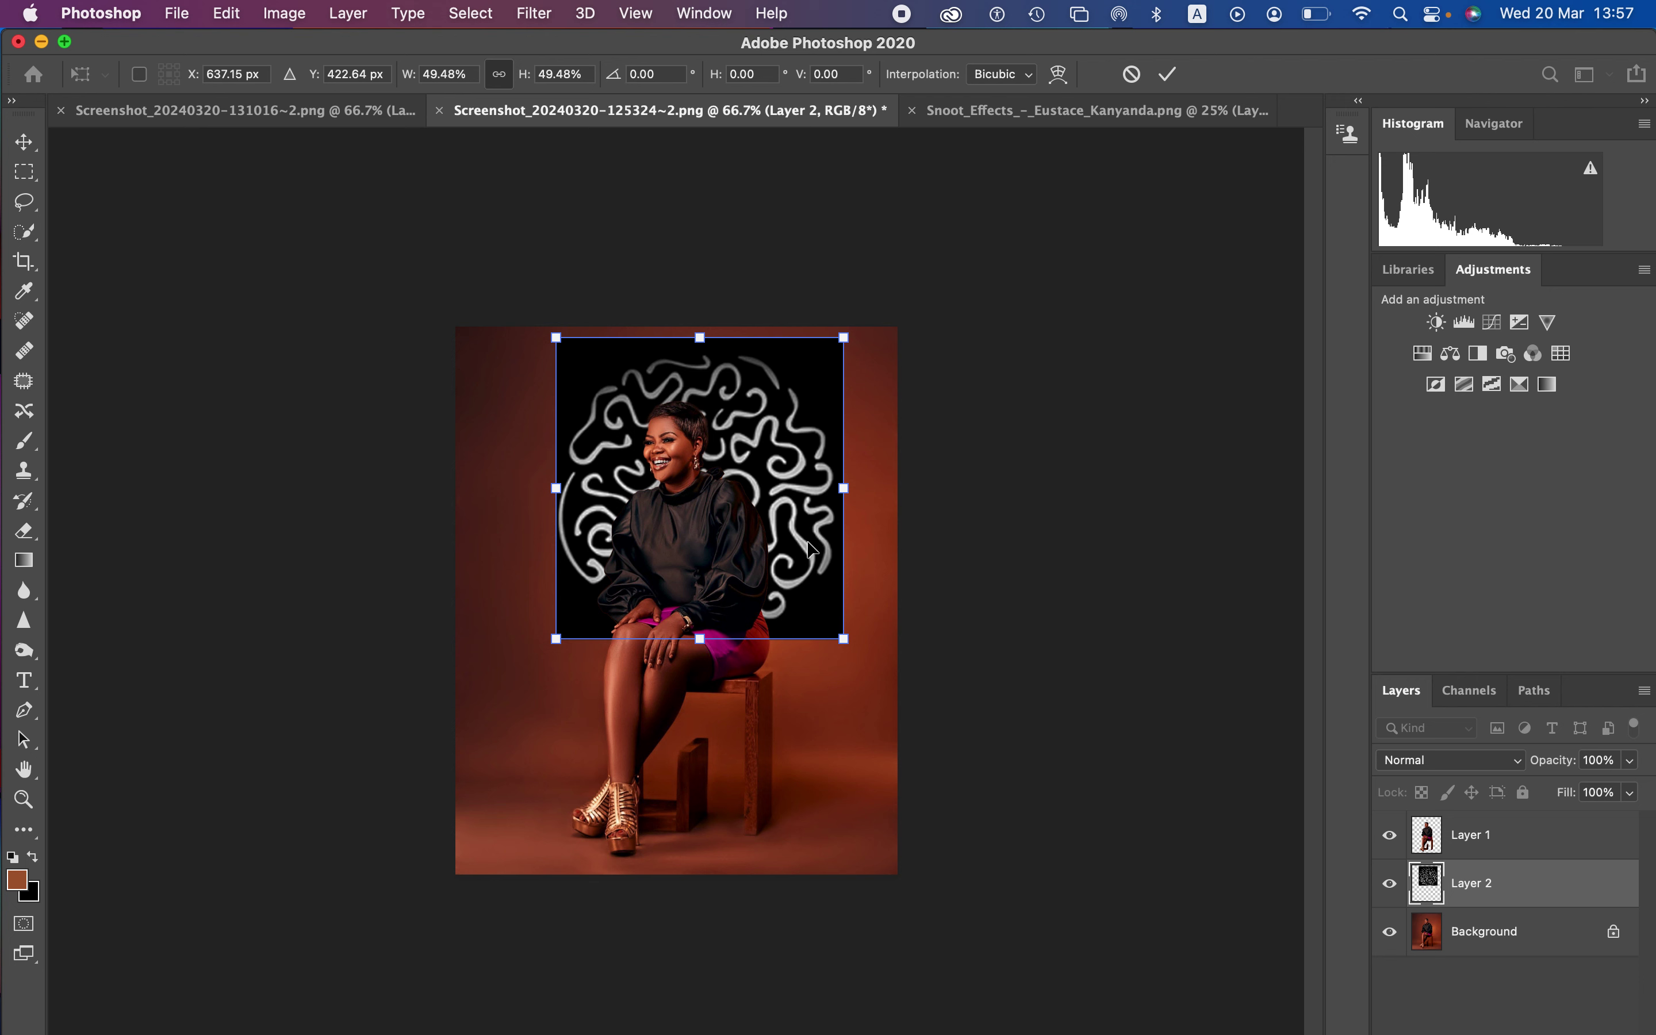
key(Return)
key(m)
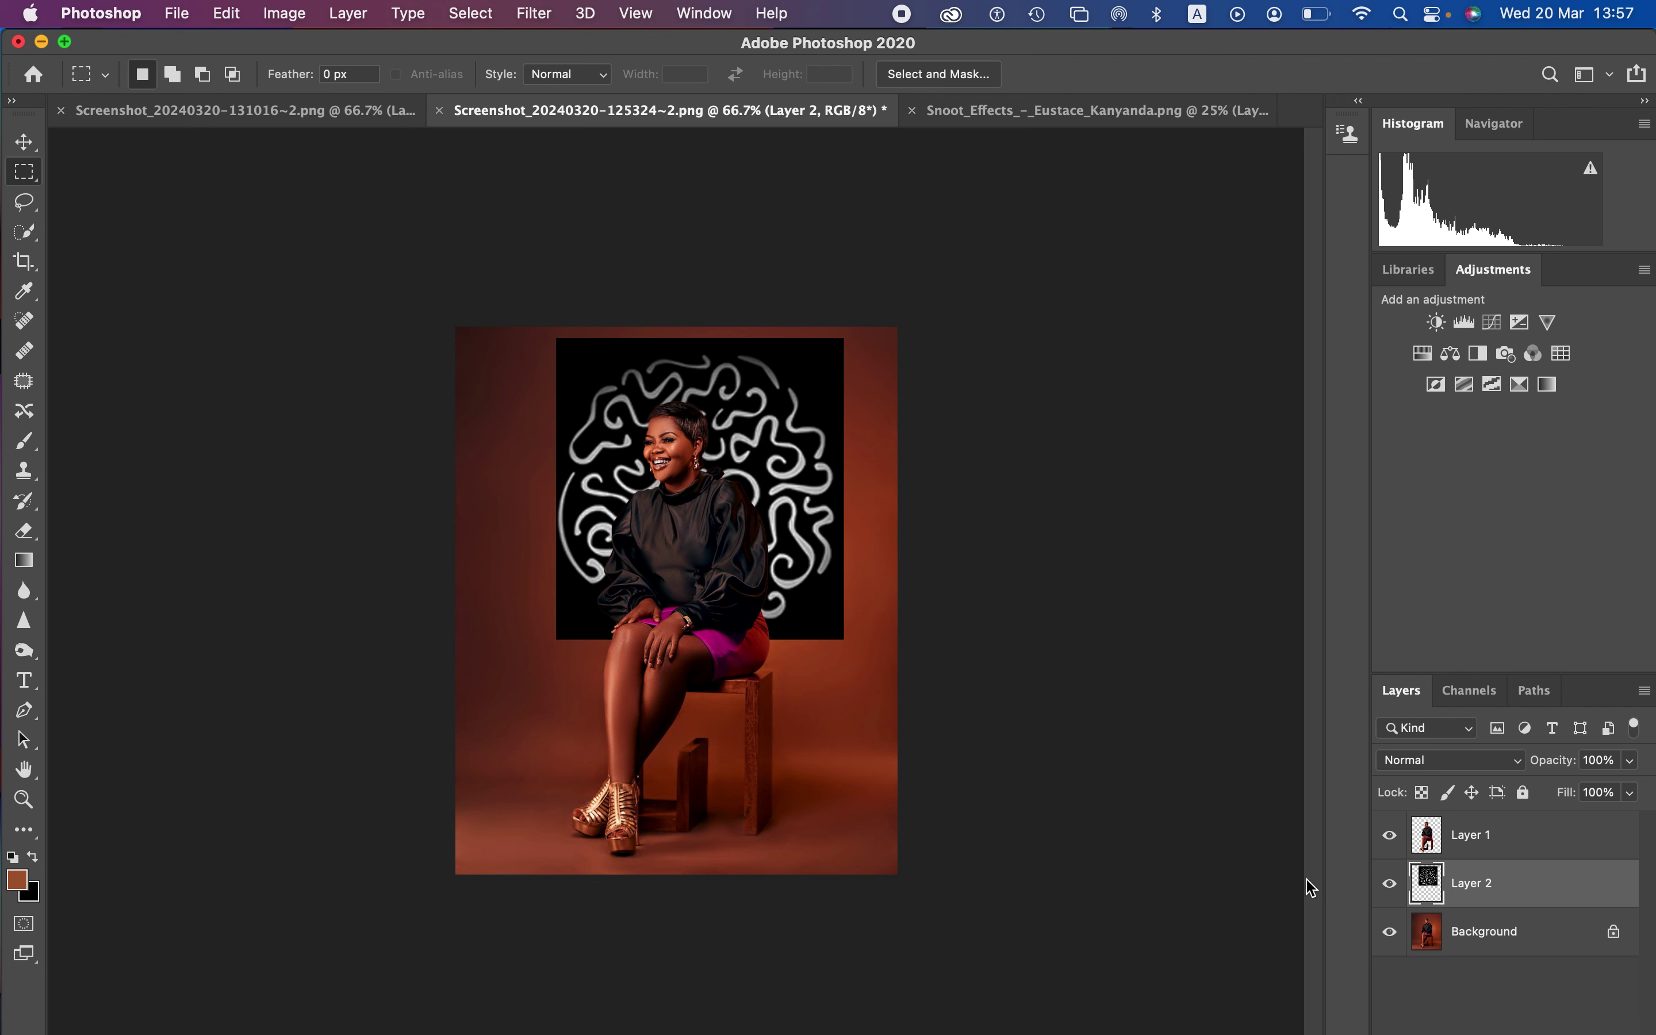
Step: Set Layer 2's blend mode to Screen and convert it to a smart object
click(1451, 762)
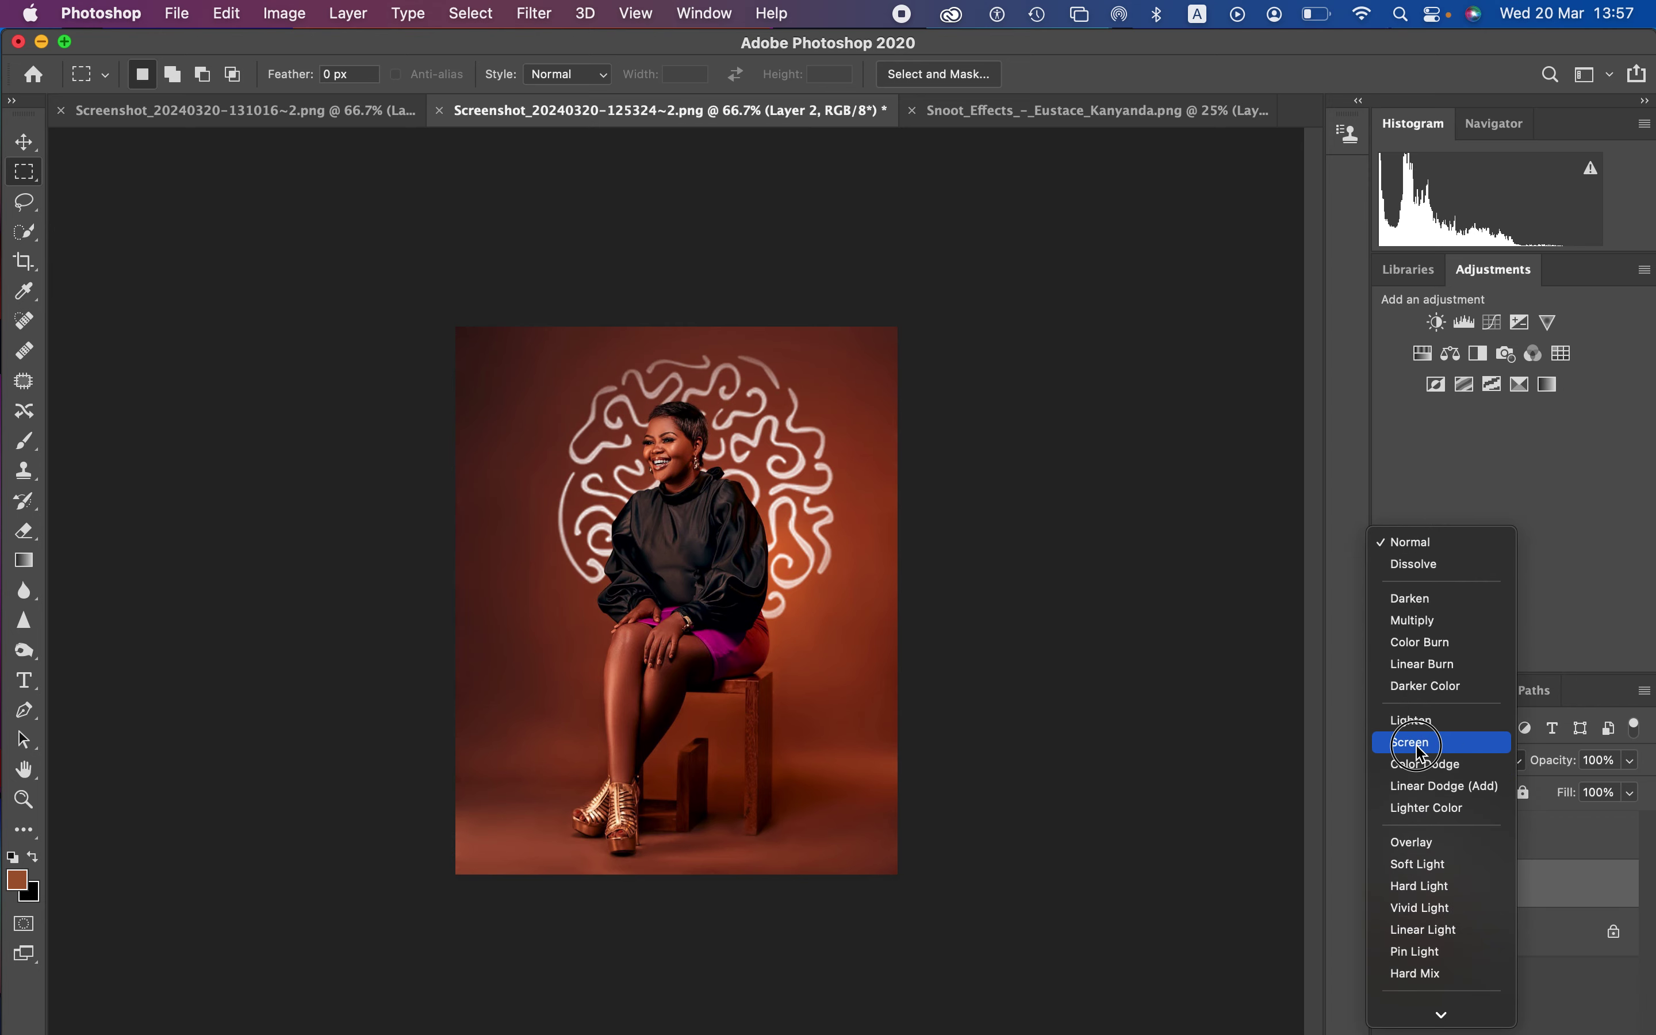
click(1419, 744)
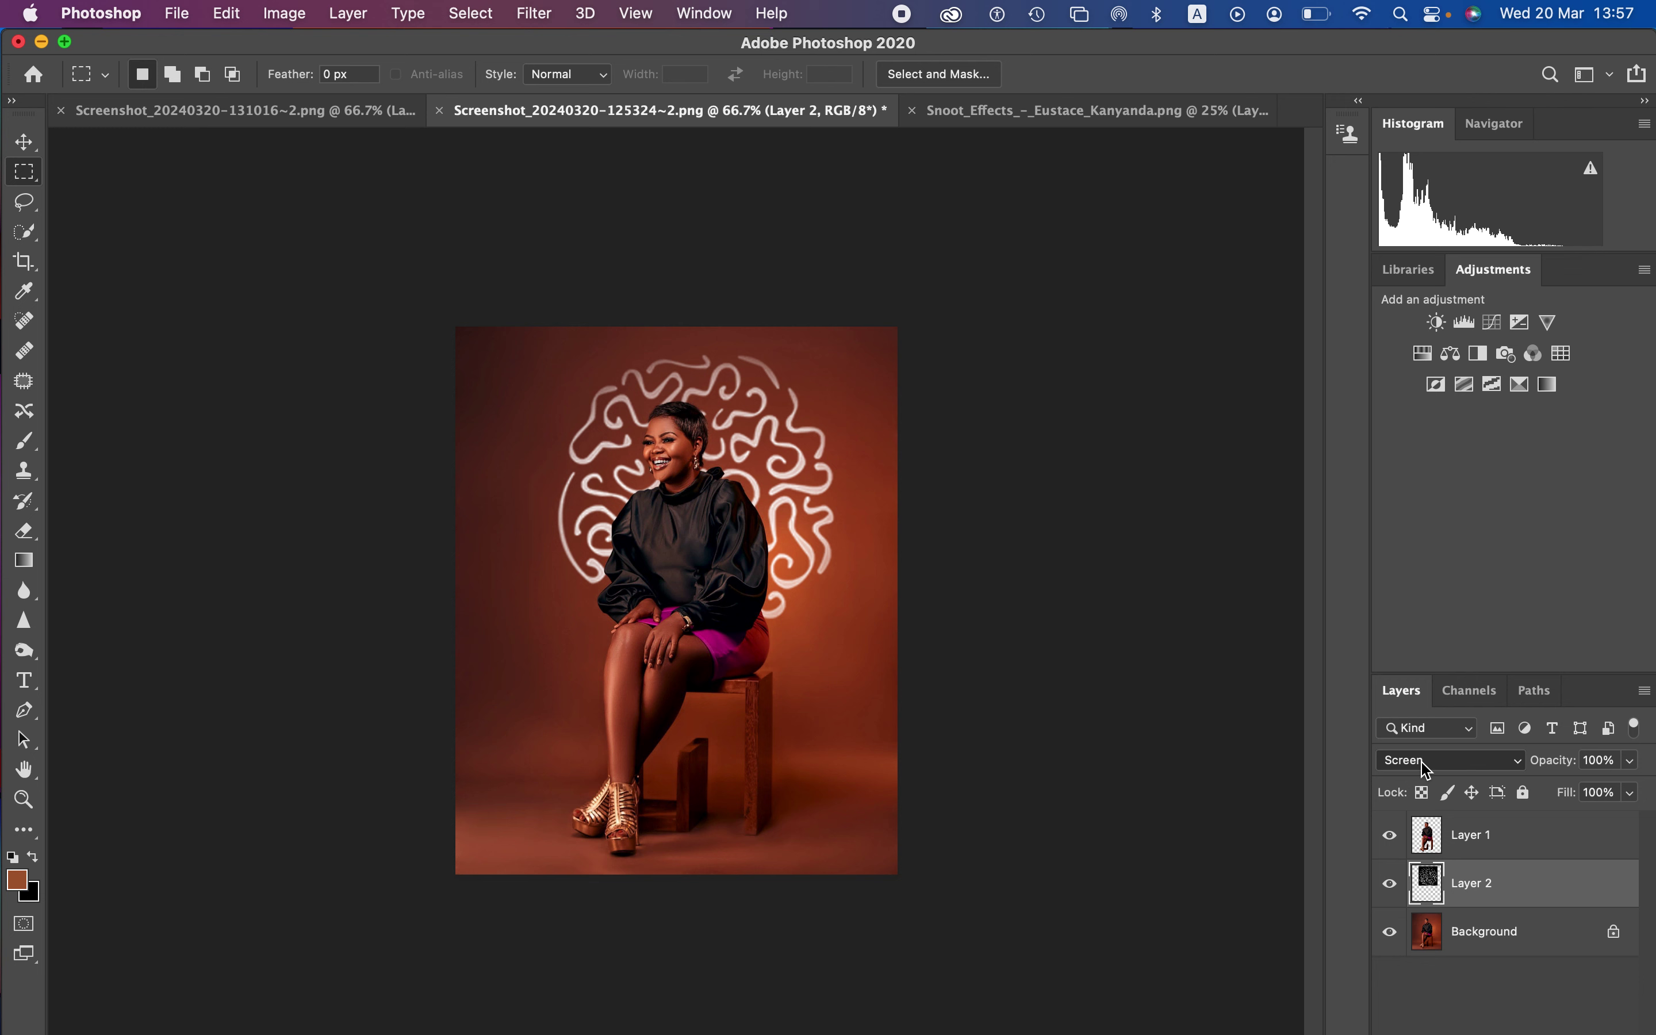
right_click(1525, 897)
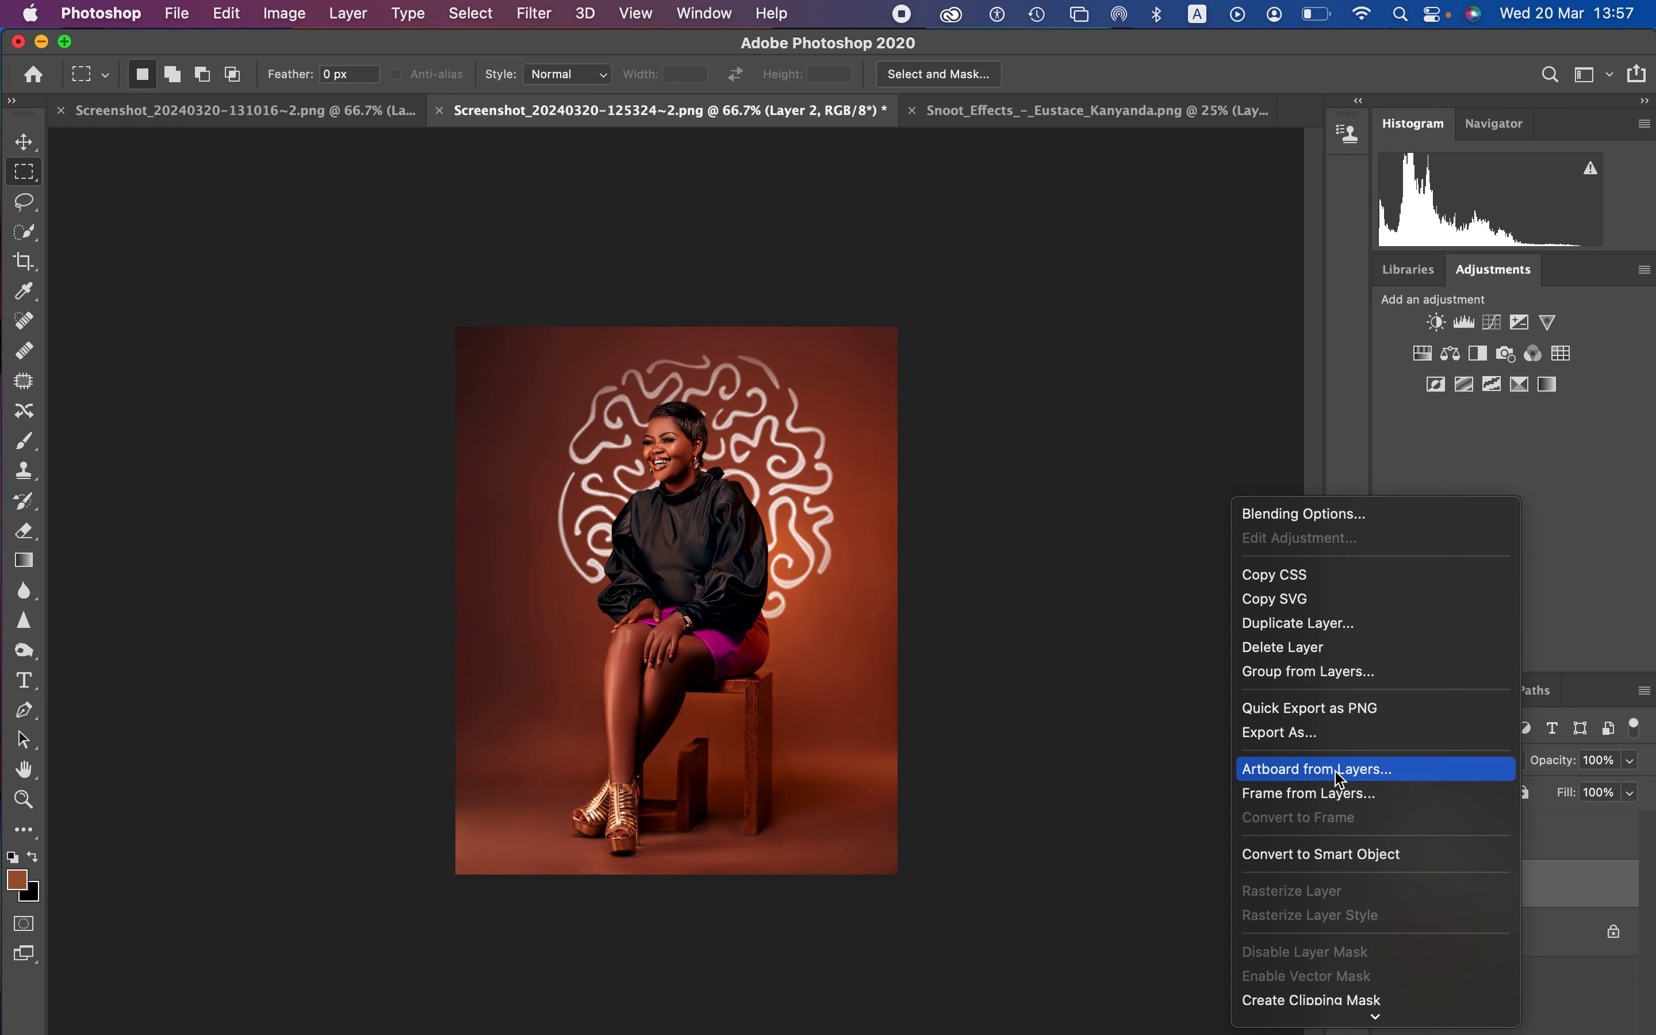
click(1358, 855)
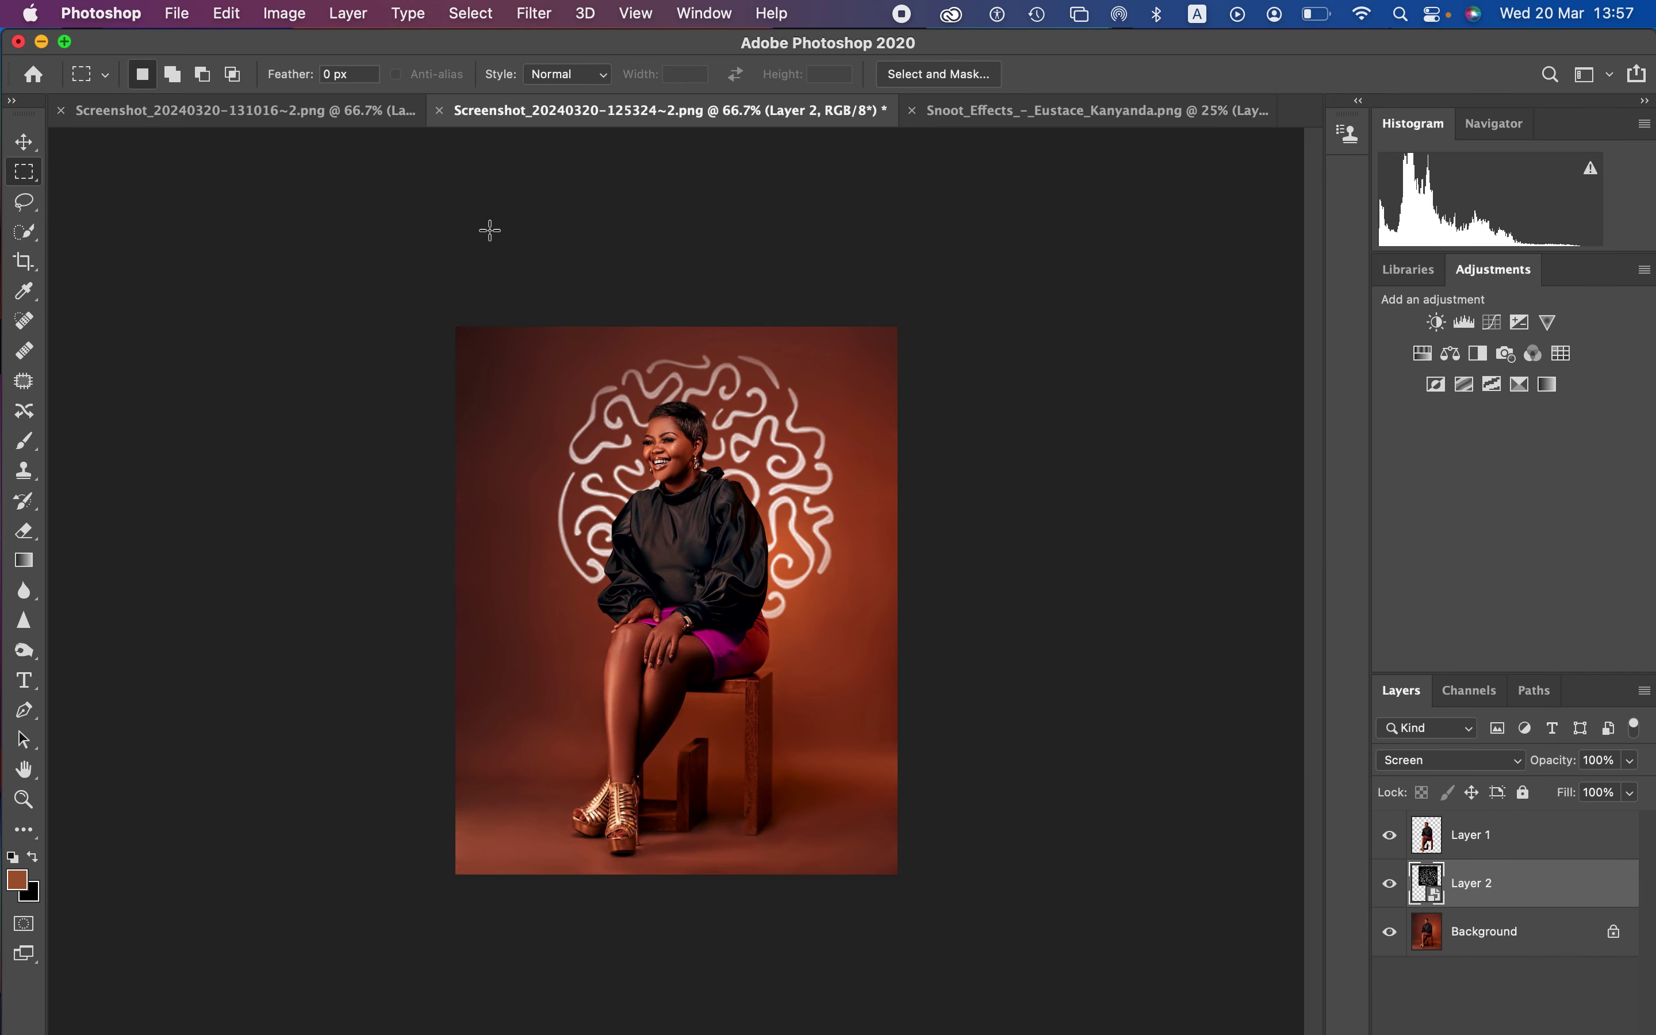
click(534, 13)
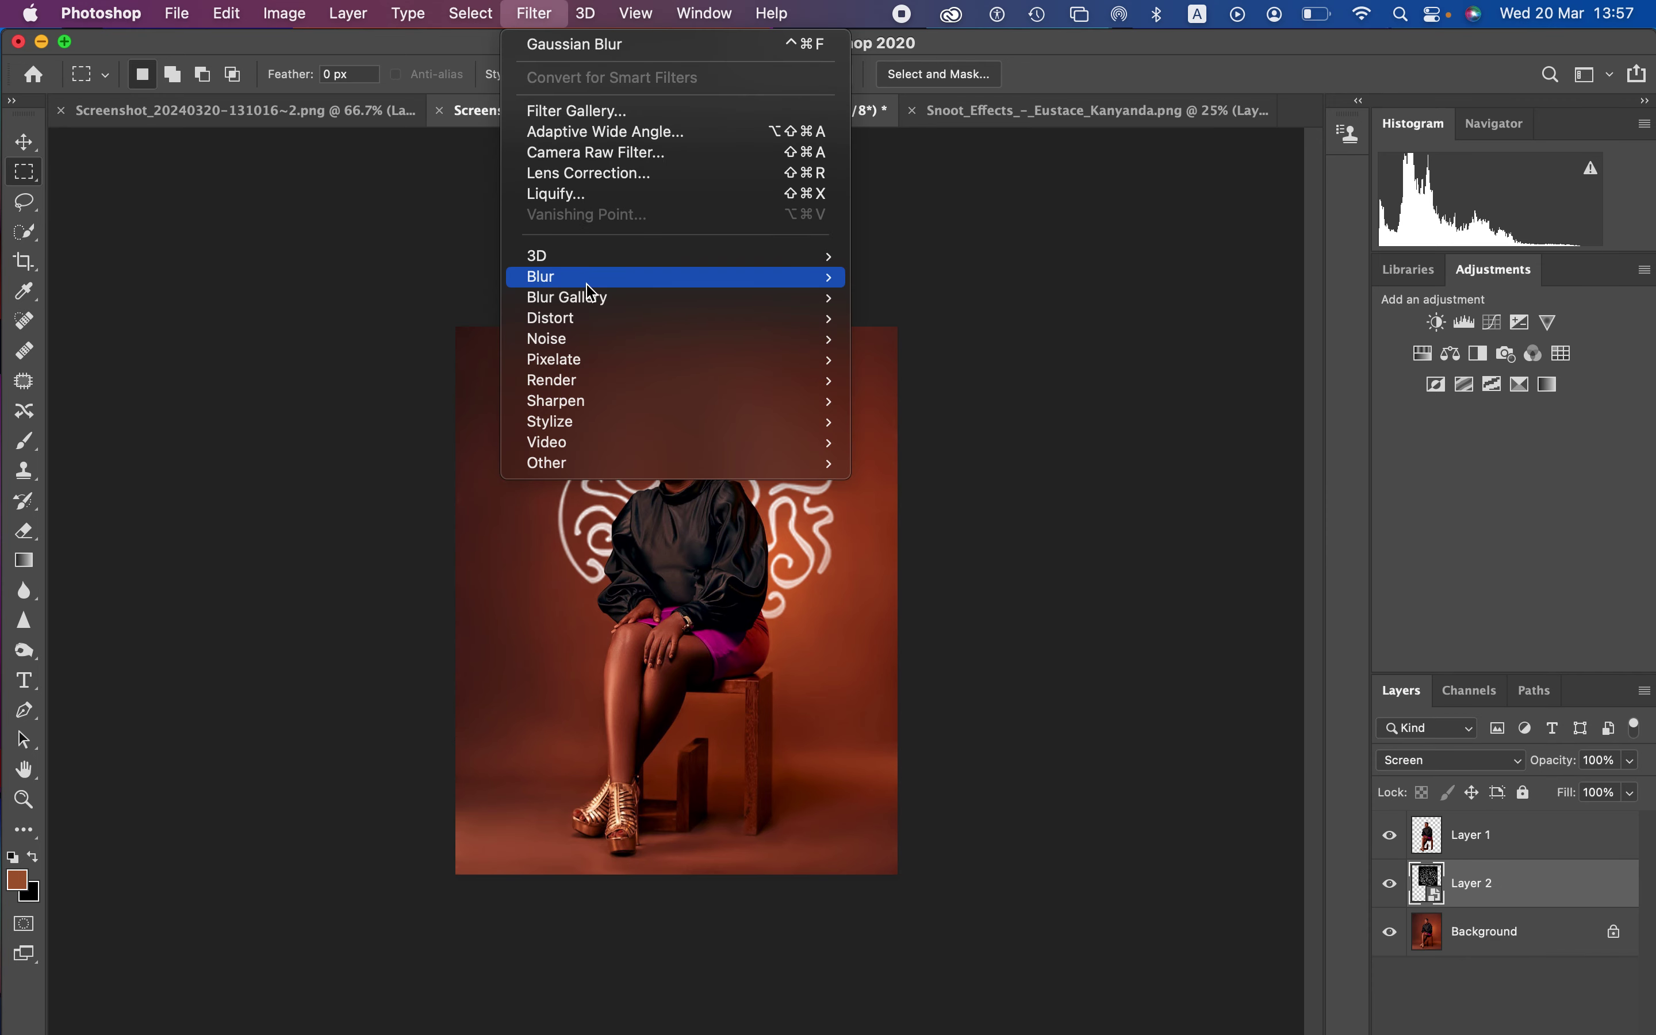
Step: Apply a Gaussian Blur of radius 4.7 to Layer 2 as a smart filter
mouse_move(590, 291)
click(979, 357)
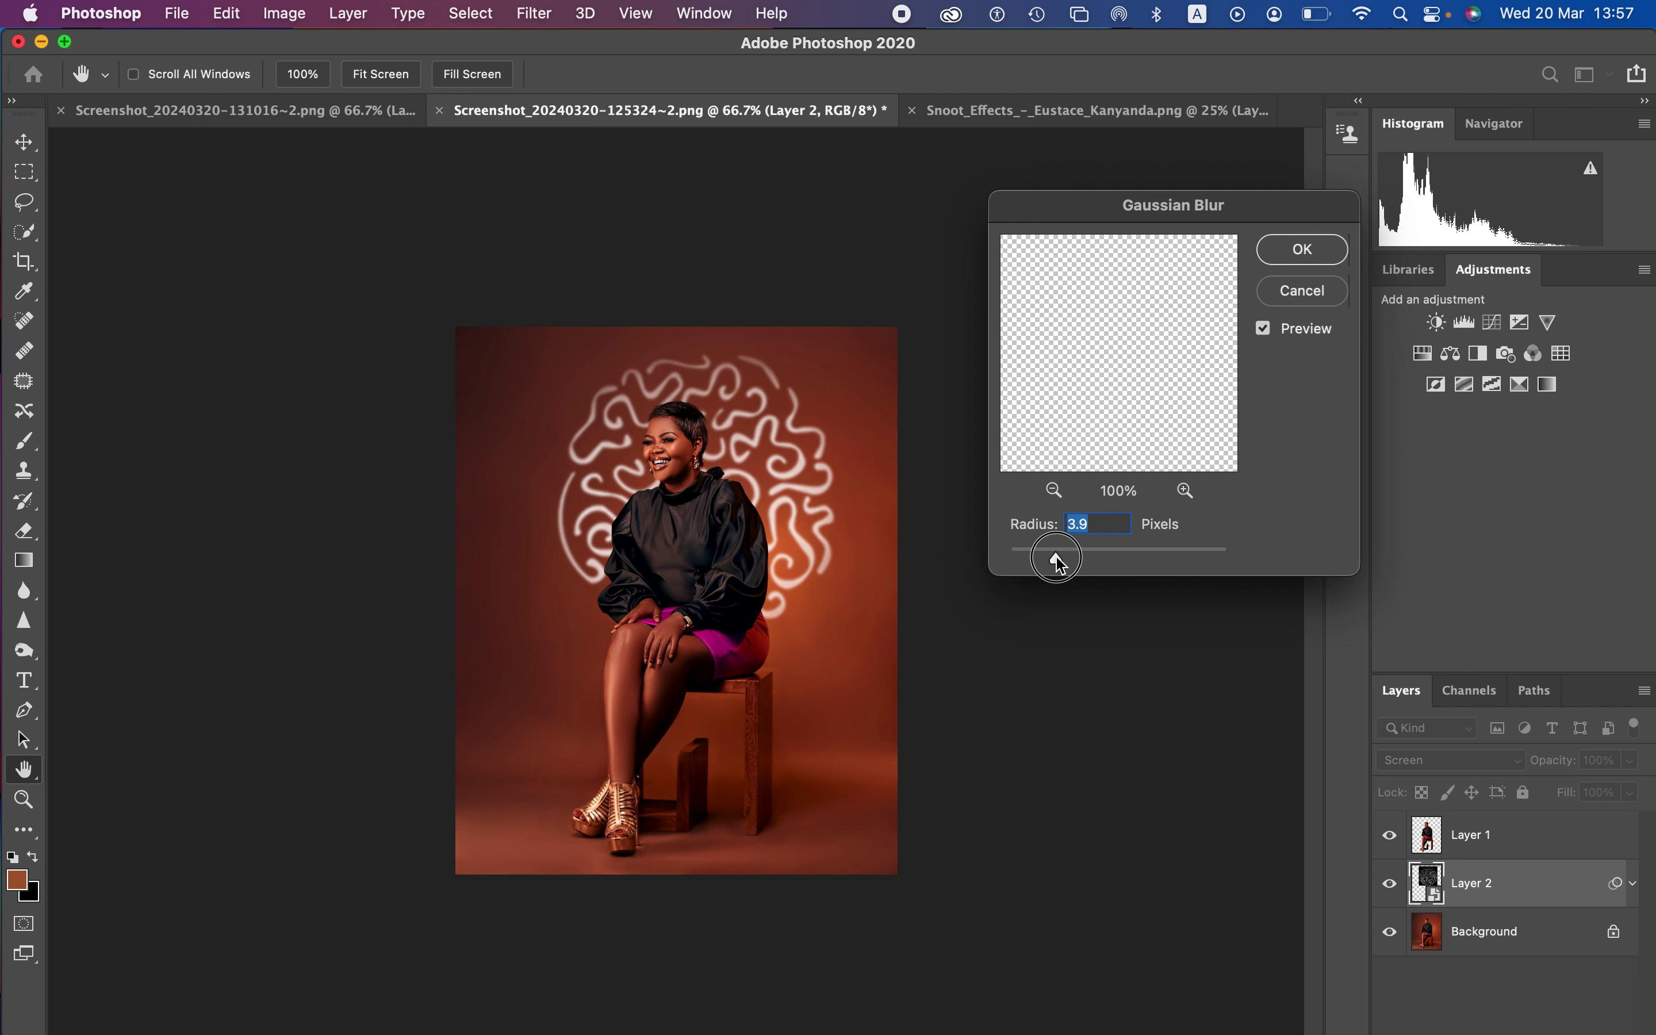
drag(1056, 556, 1060, 556)
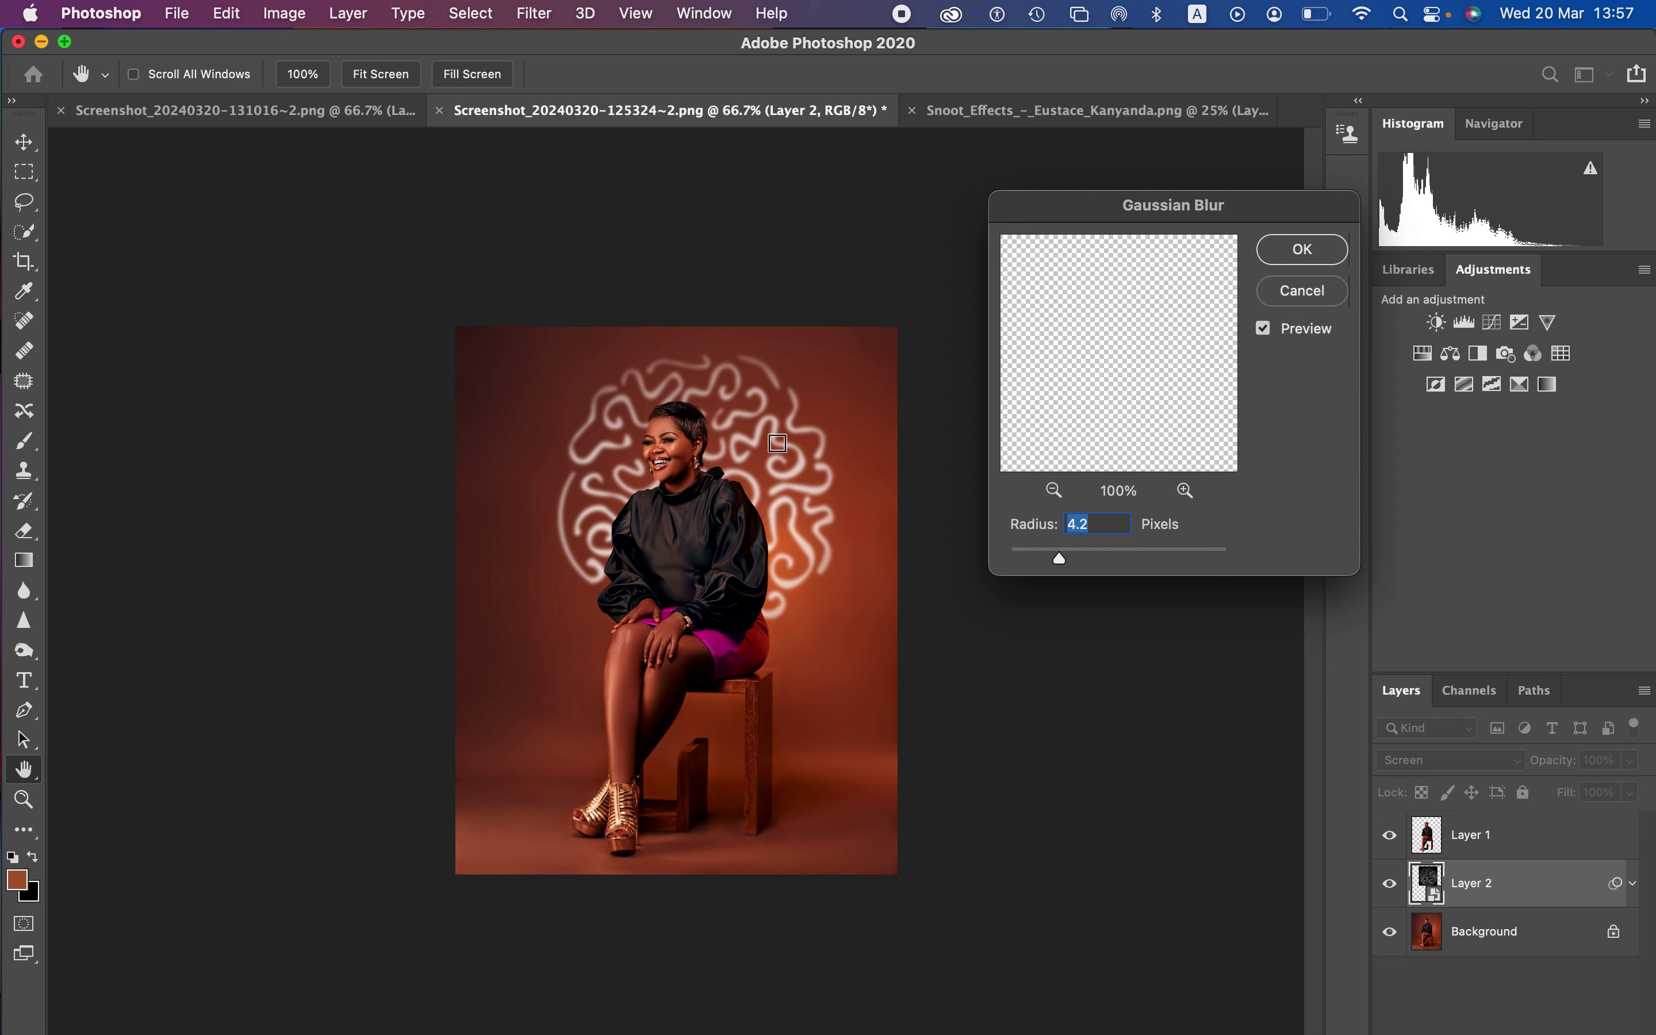
drag(1059, 557, 1071, 564)
click(1303, 252)
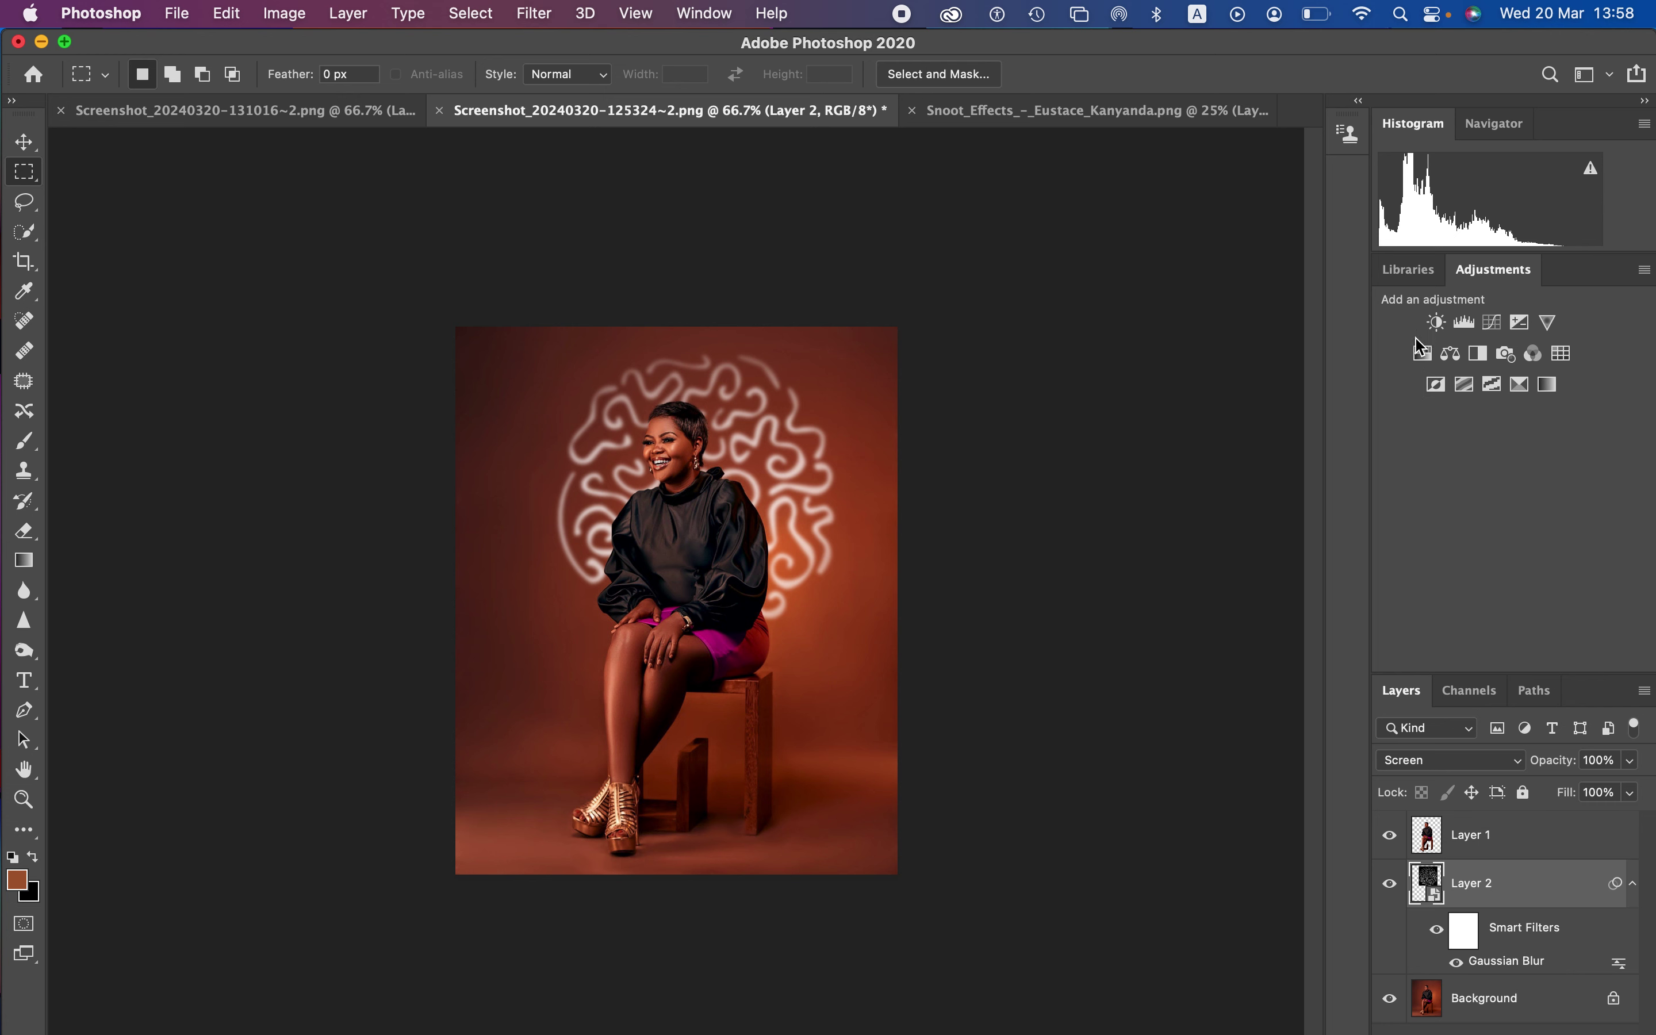
Step: Add a colorized Hue/Saturation layer clipped to Layer 2 at Hue 177, Saturation 87
click(1422, 355)
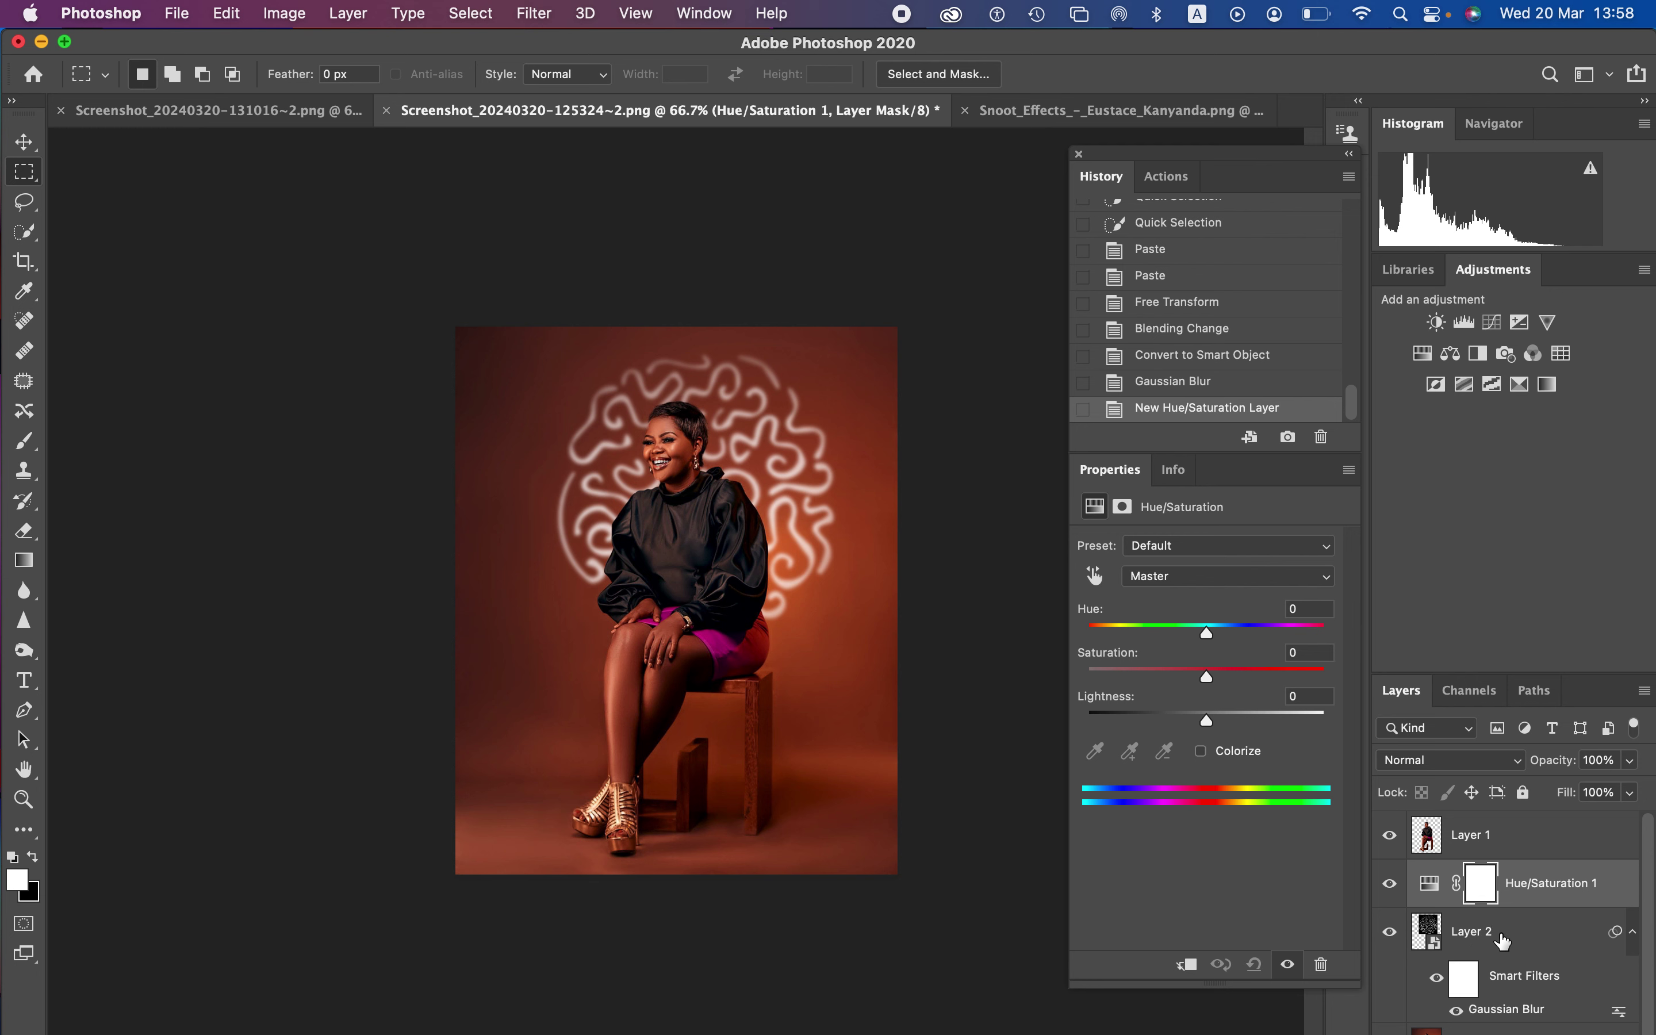
click(1201, 752)
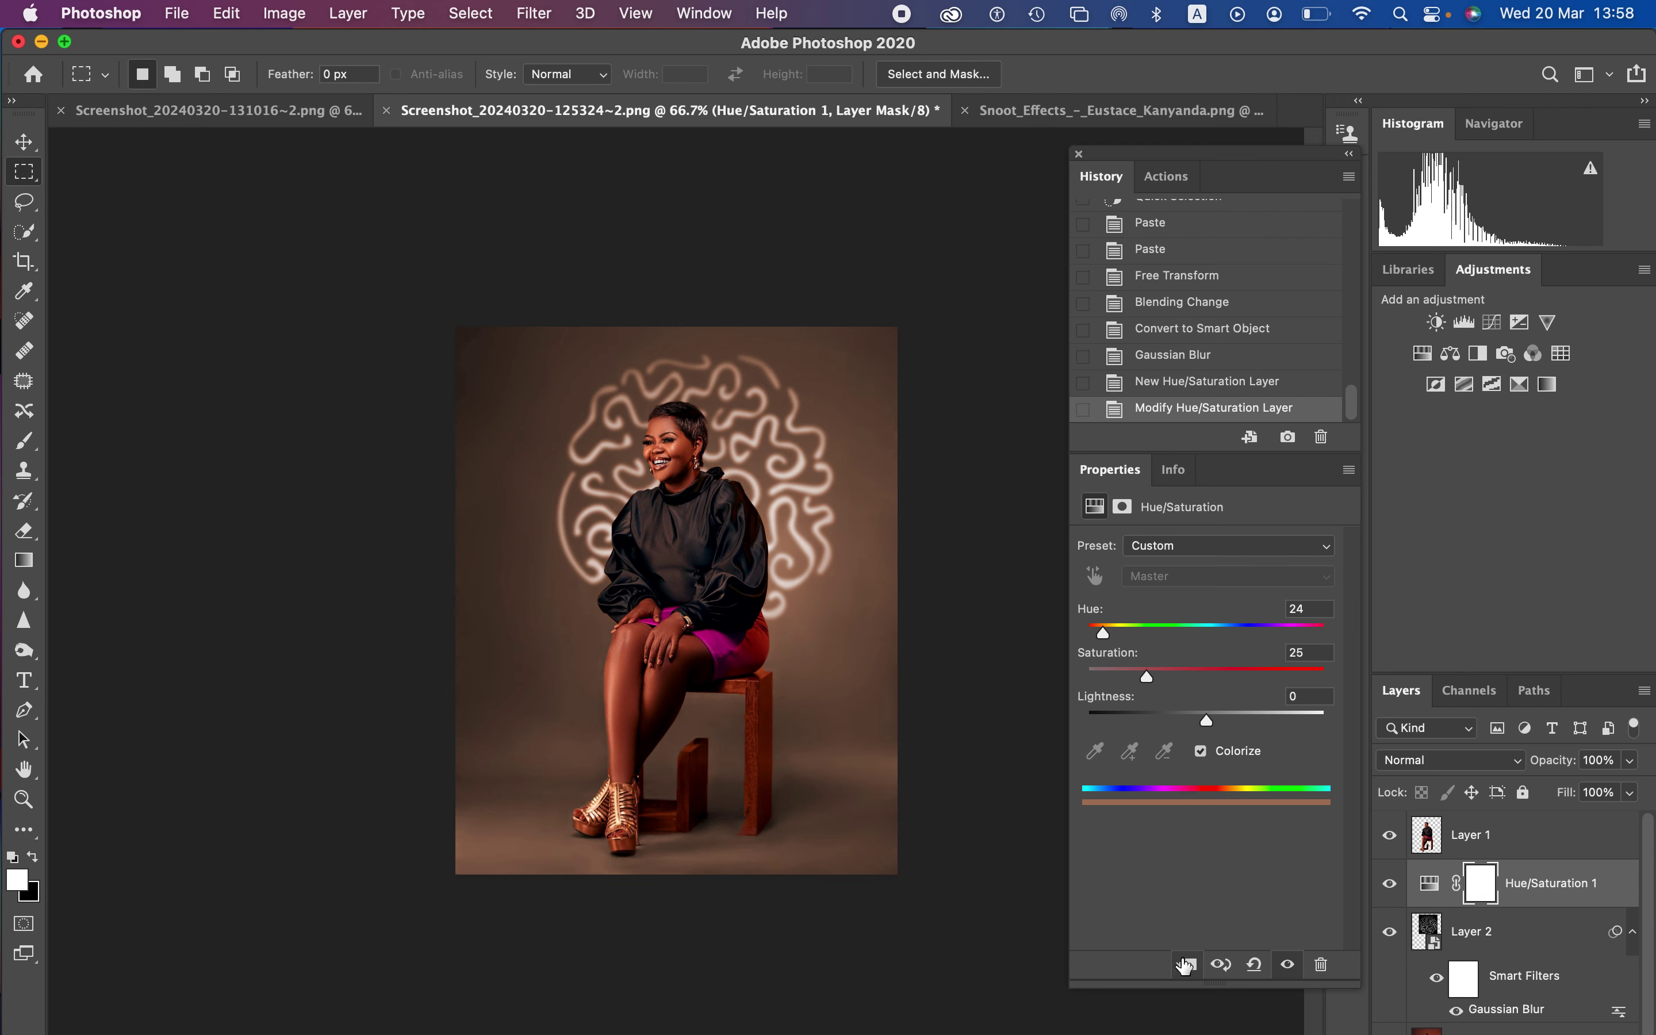
click(1186, 965)
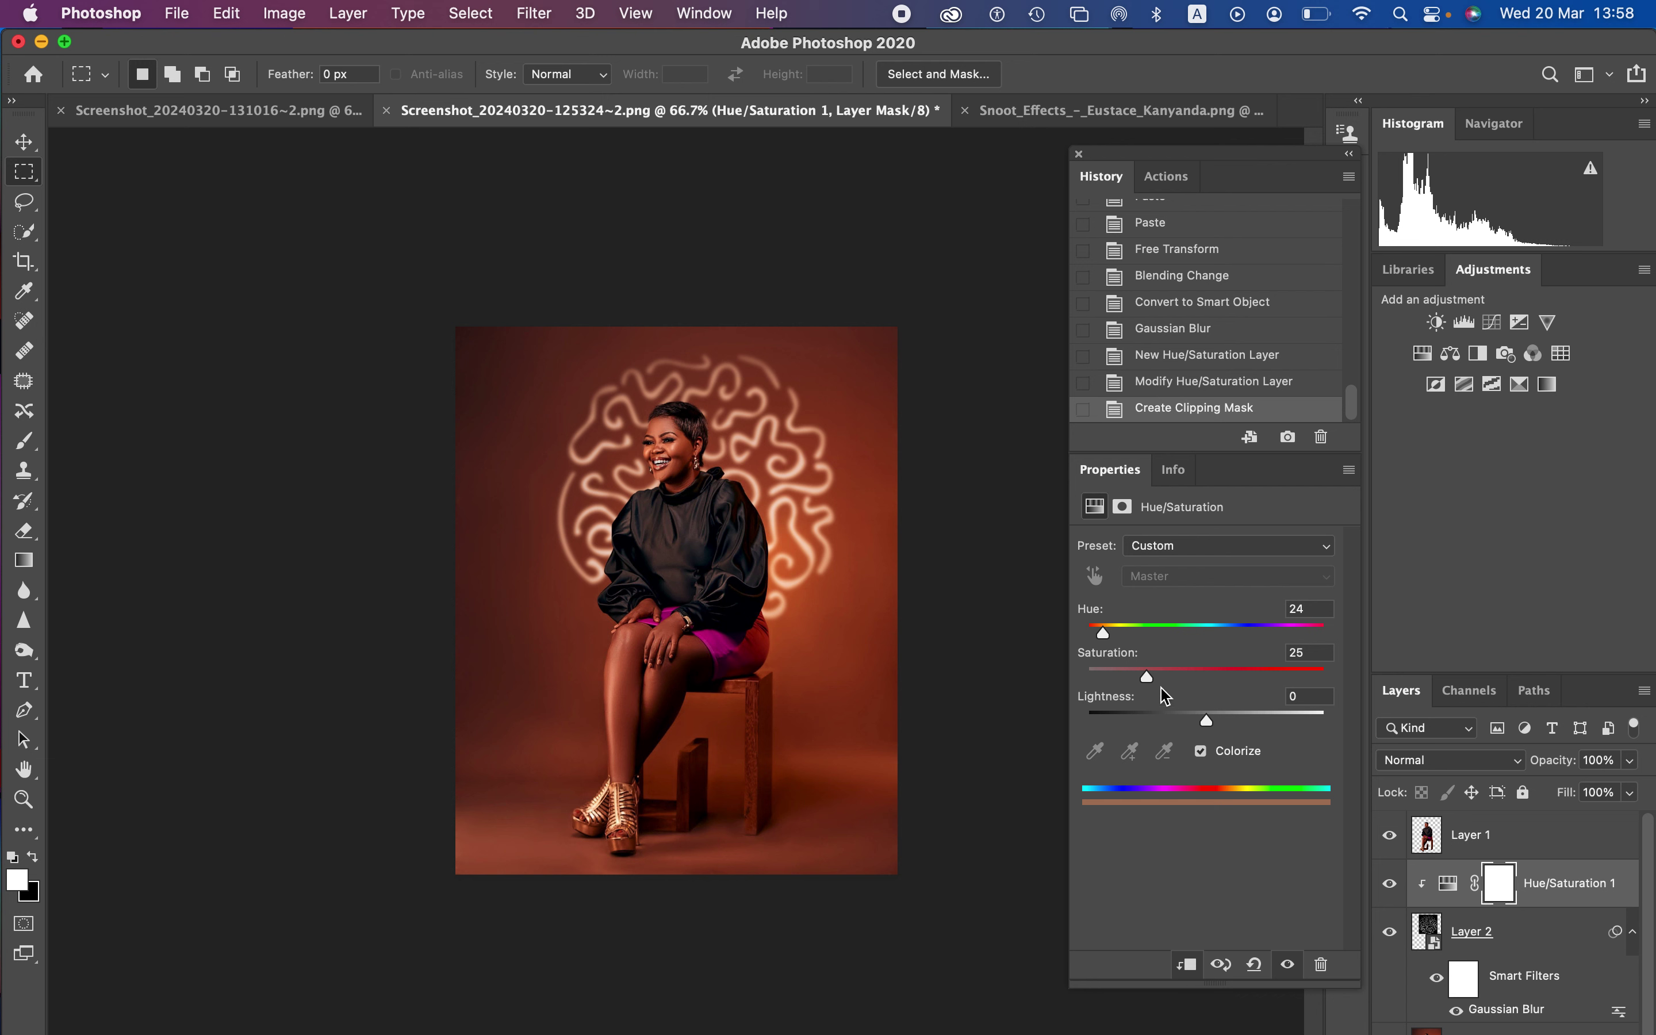
drag(1152, 678, 1295, 686)
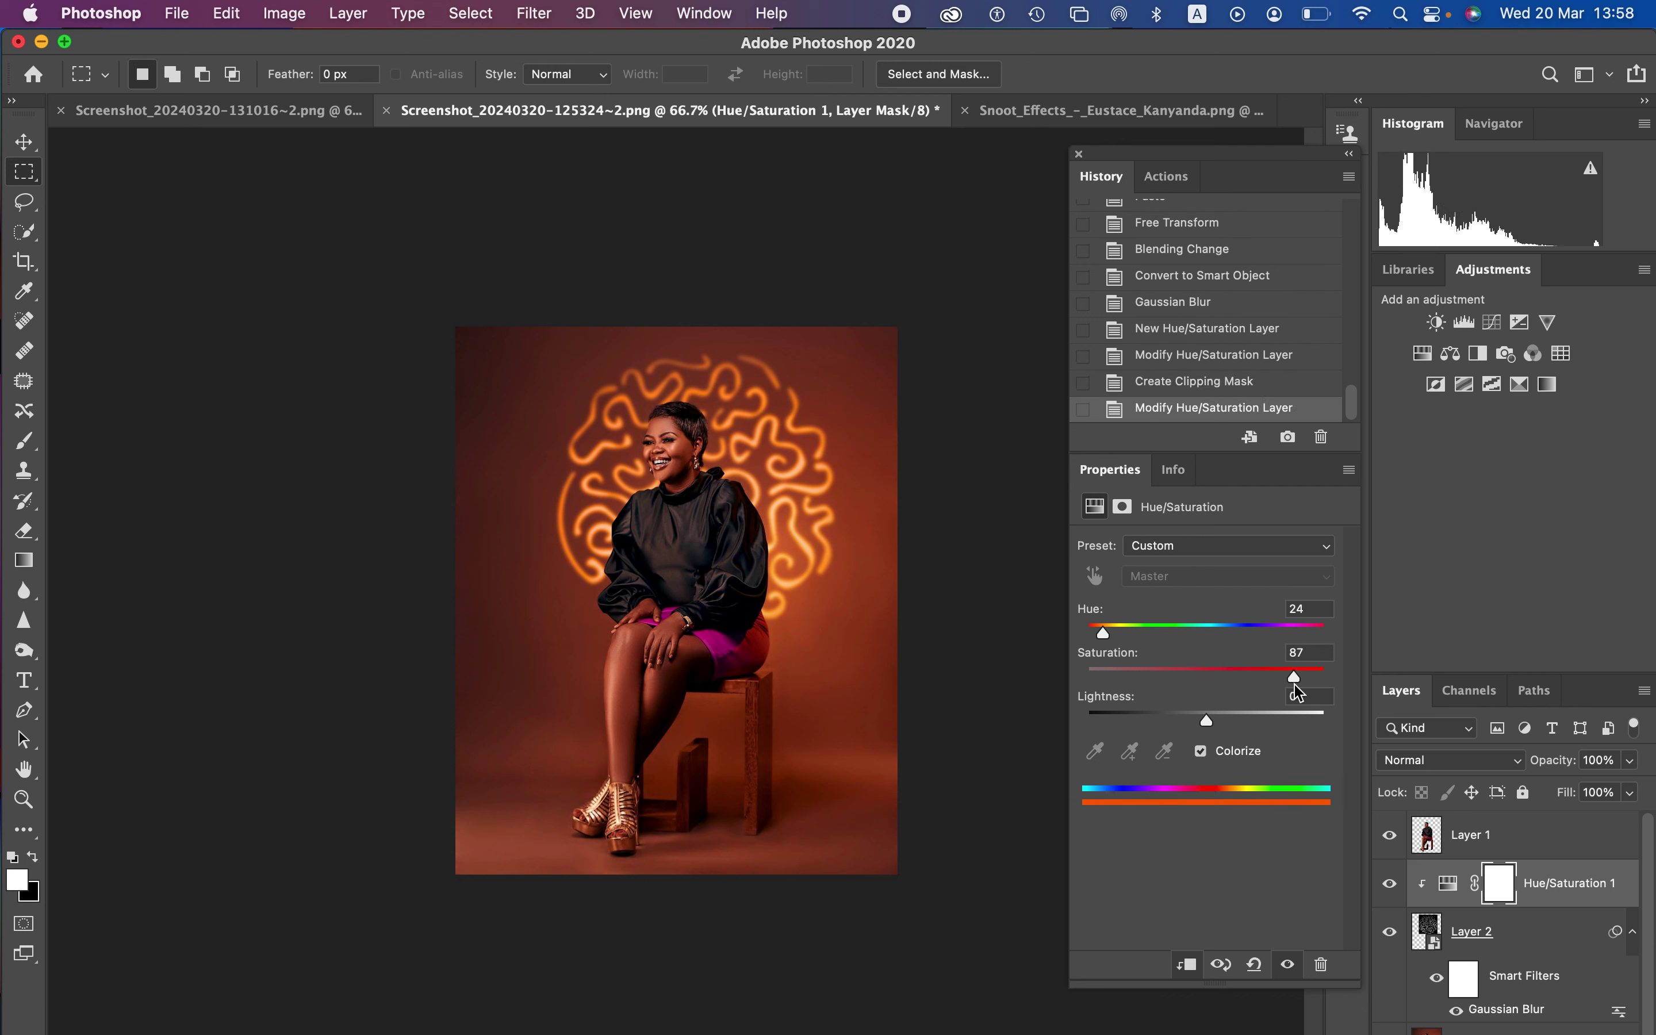
mouse_move(1108, 633)
mouse_down()
mouse_move(1293, 629)
mouse_move(1188, 630)
mouse_move(1206, 628)
mouse_up()
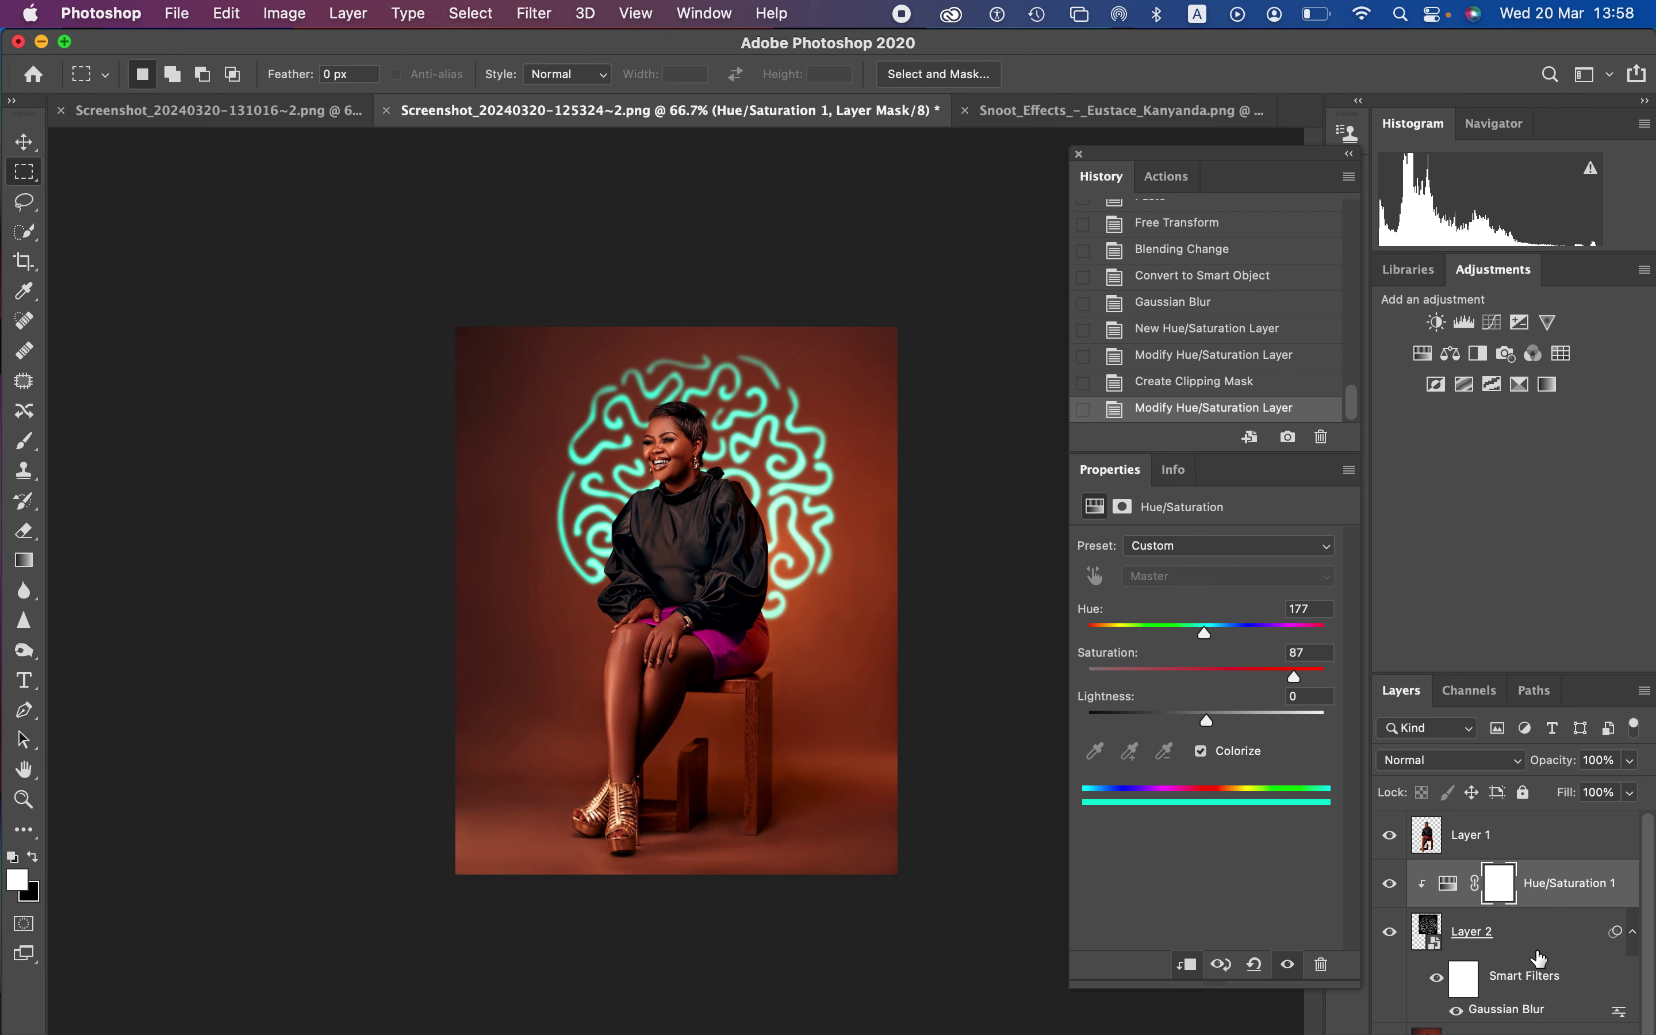
click(1536, 948)
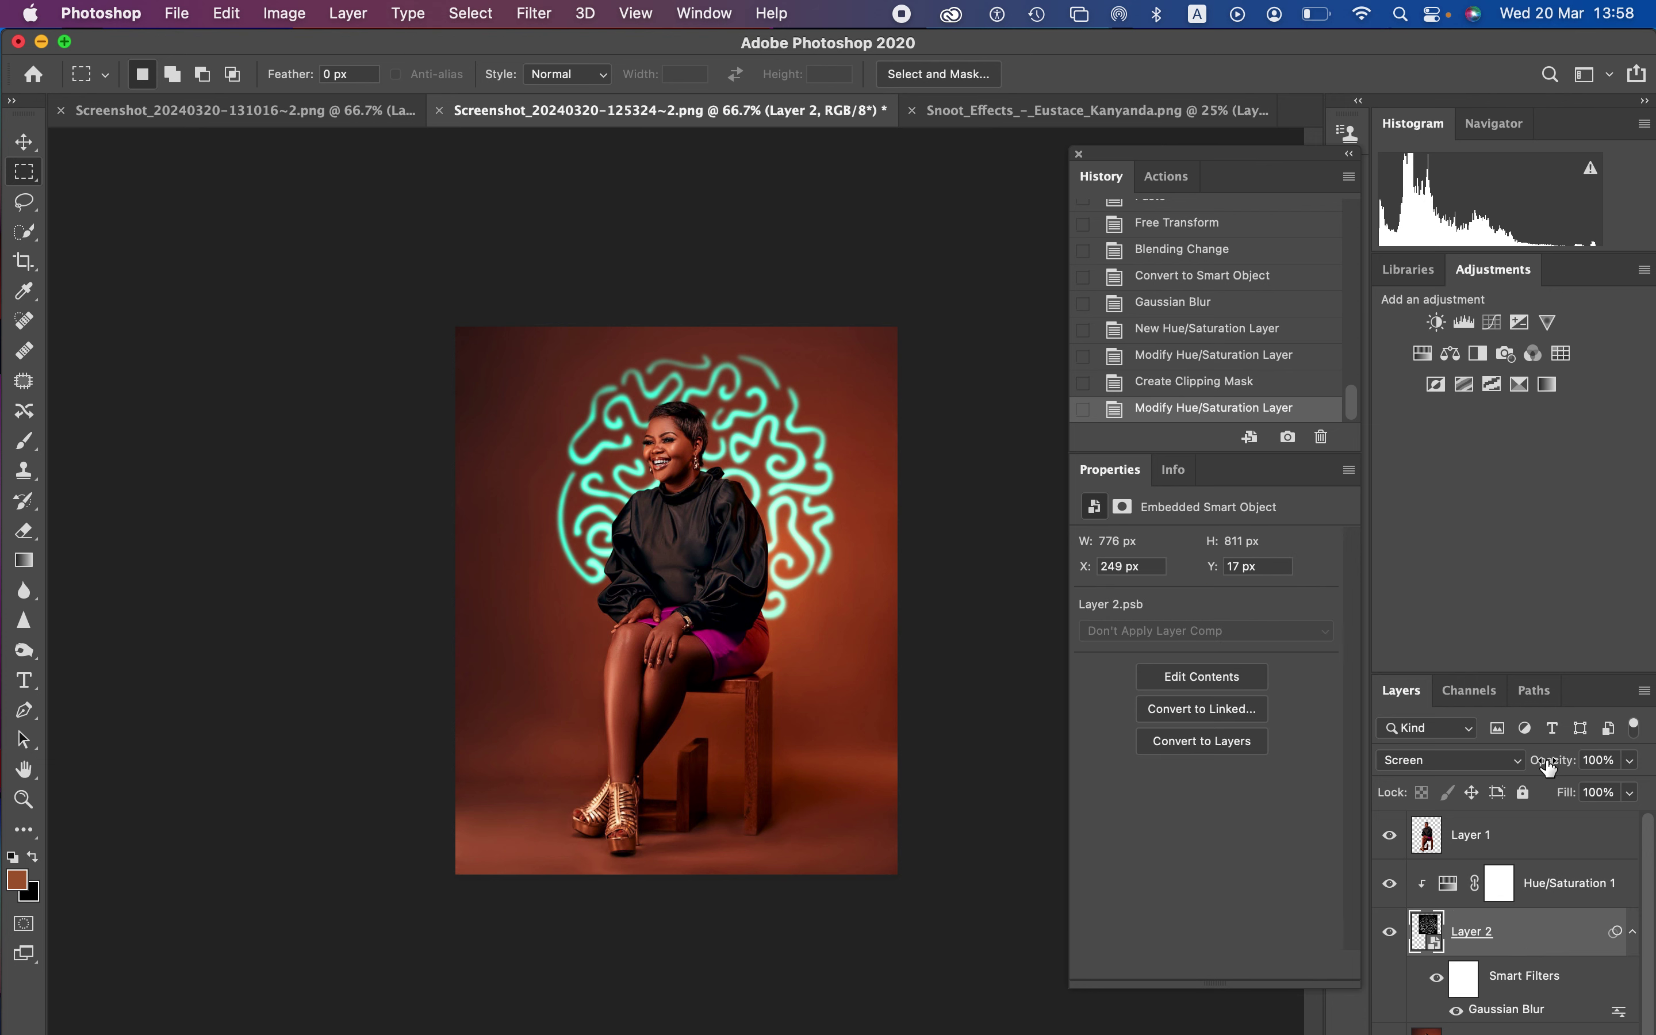
Step: Lower Layer 2's opacity to 89%, then select Layer 1
mouse_move(1550, 761)
mouse_down()
mouse_move(1510, 765)
mouse_move(1536, 764)
mouse_up()
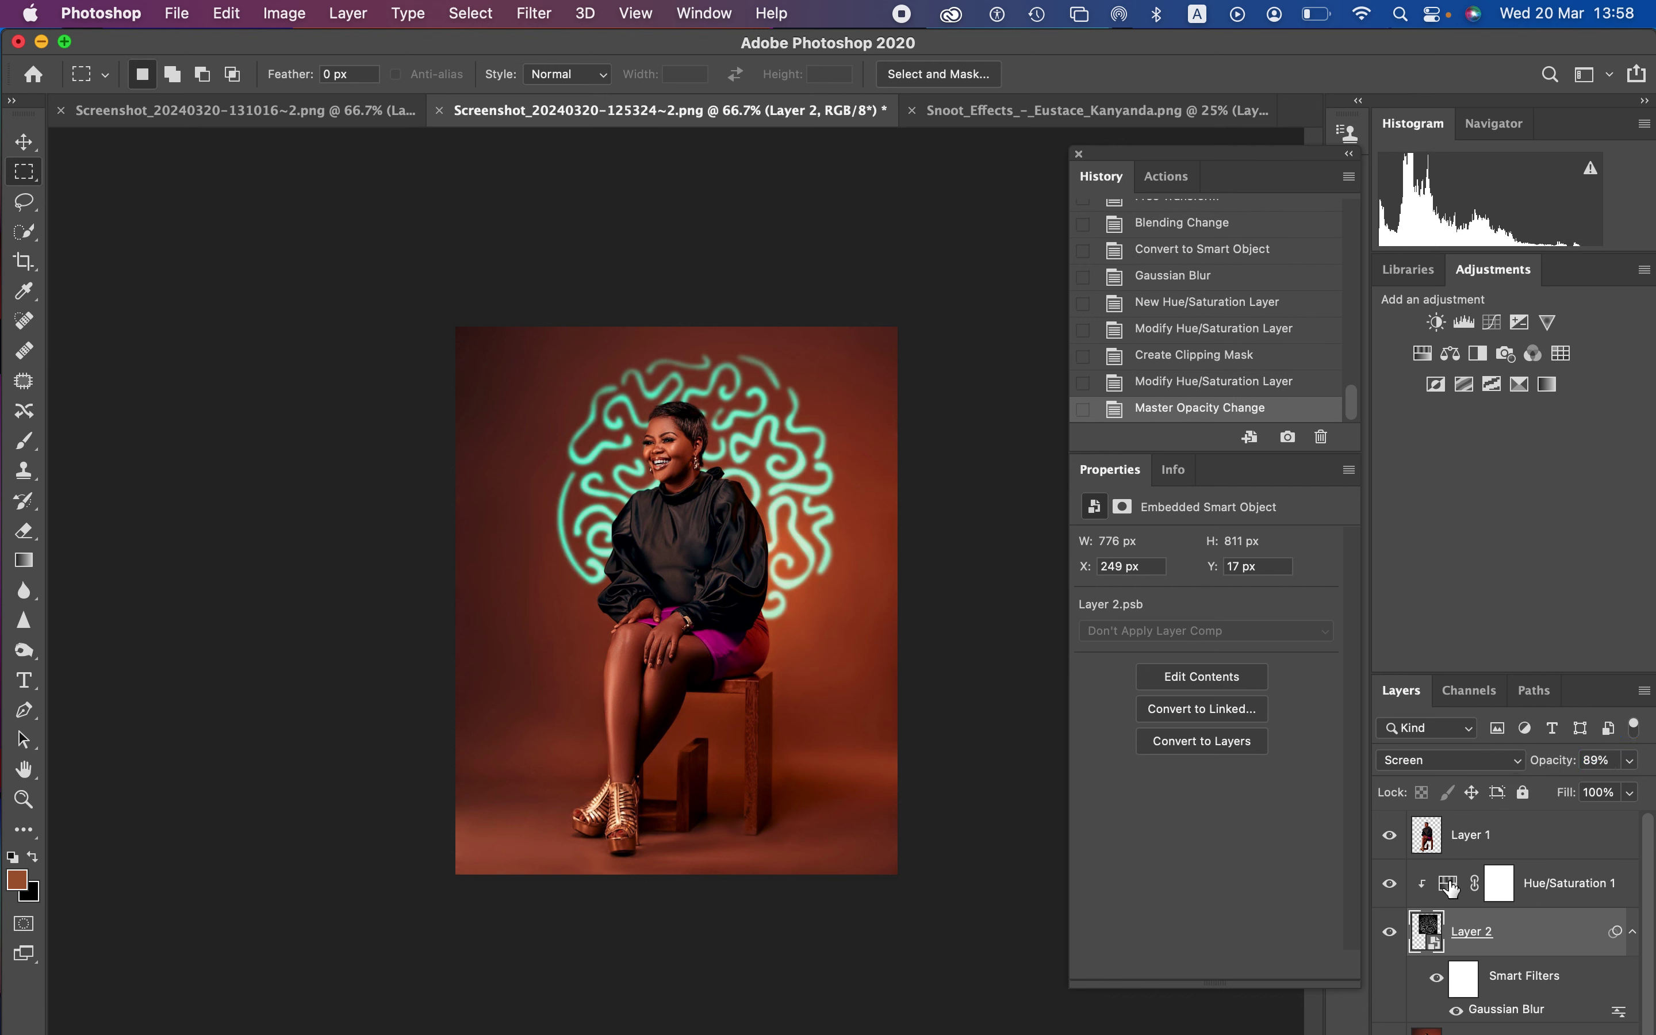
scroll(1578, 915, down, 1)
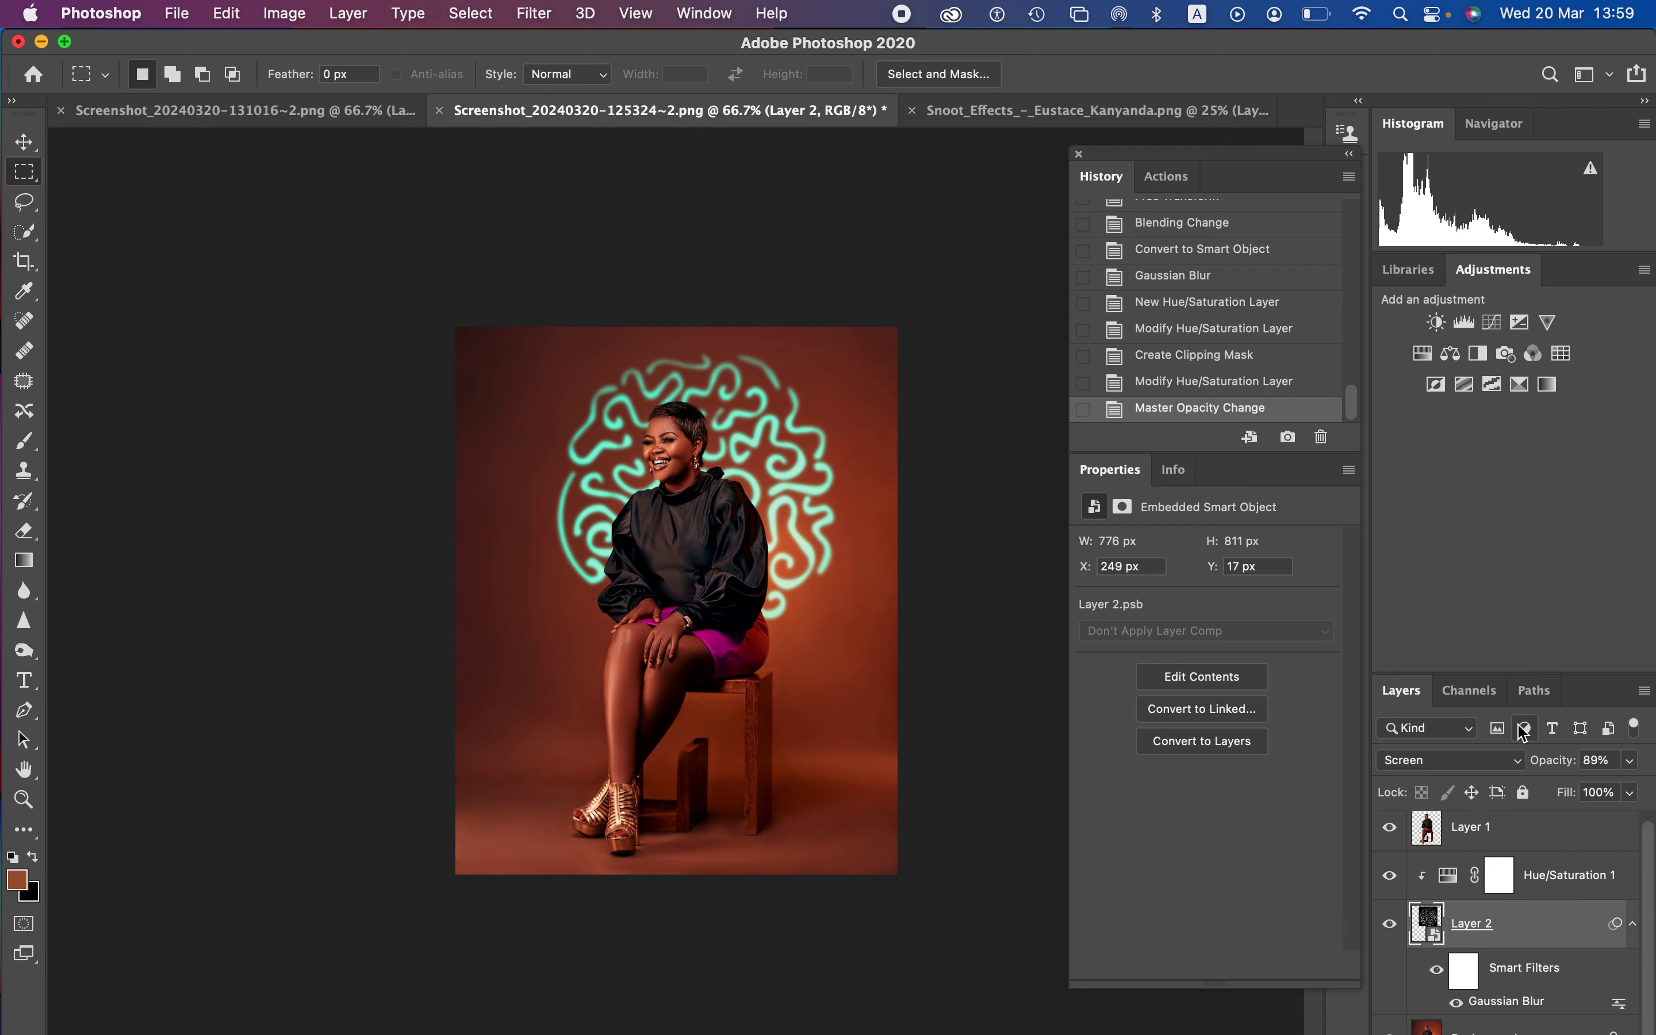
click(1552, 846)
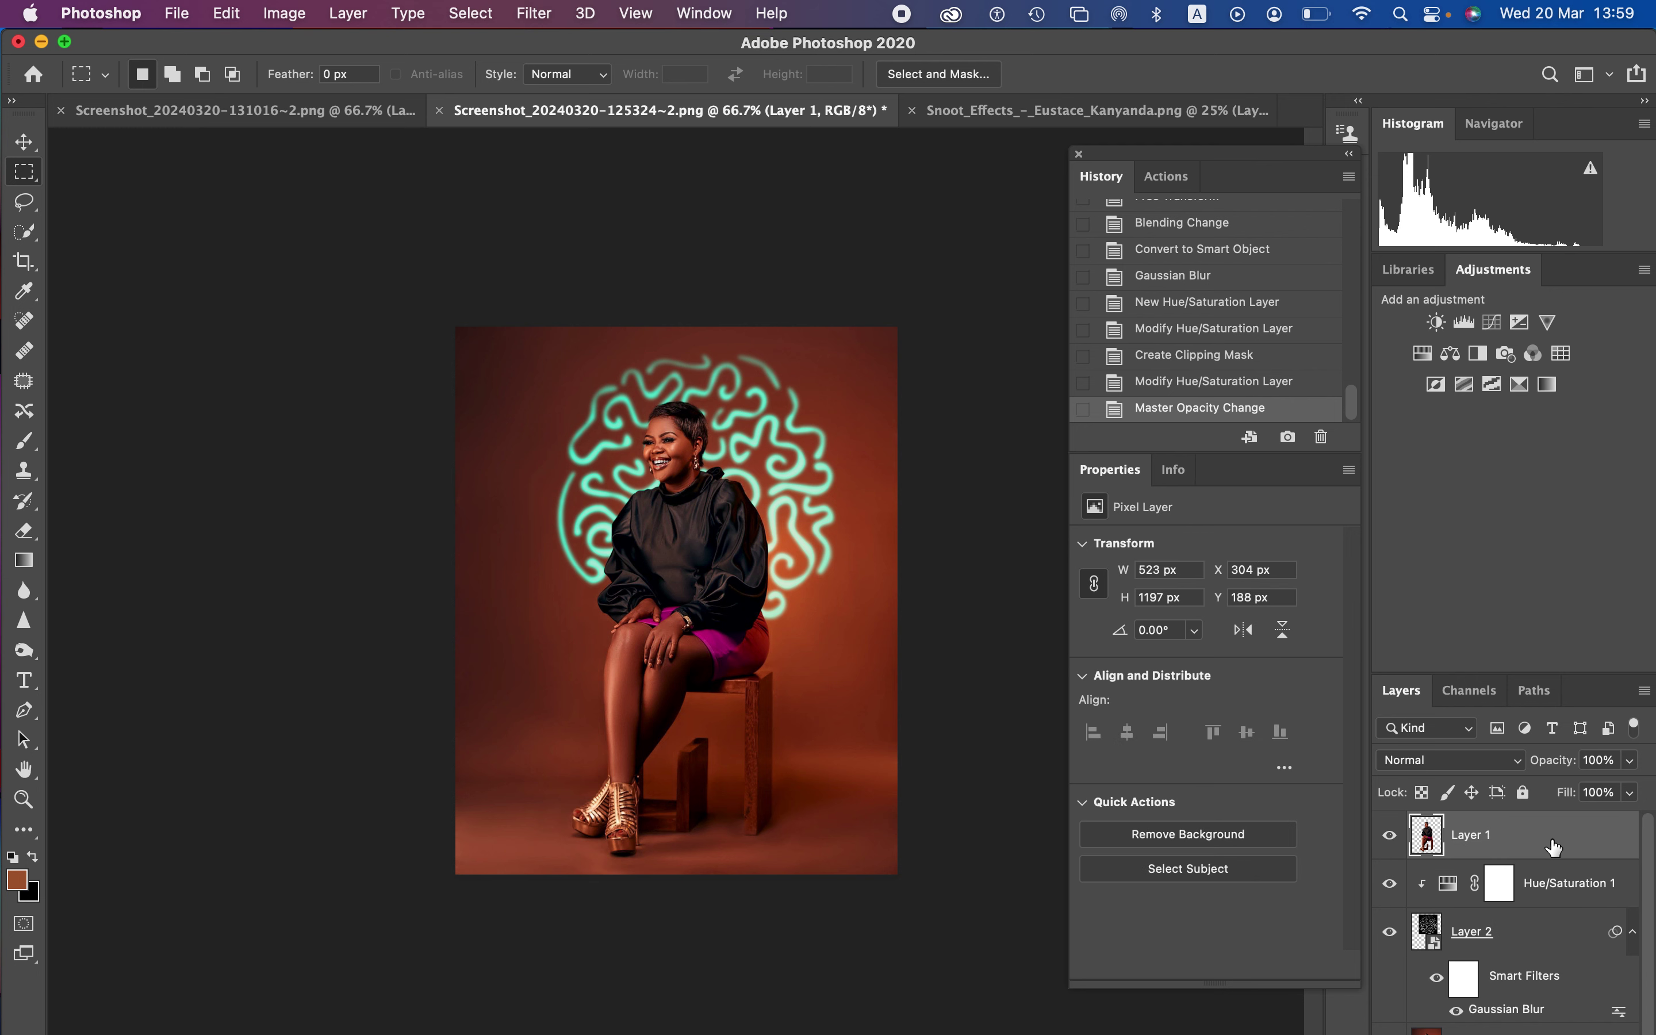
Step: Group Layer 1 through Layer 2 into Group 1 and toggle its visibility to compare
super+click(1544, 948)
key(super+g)
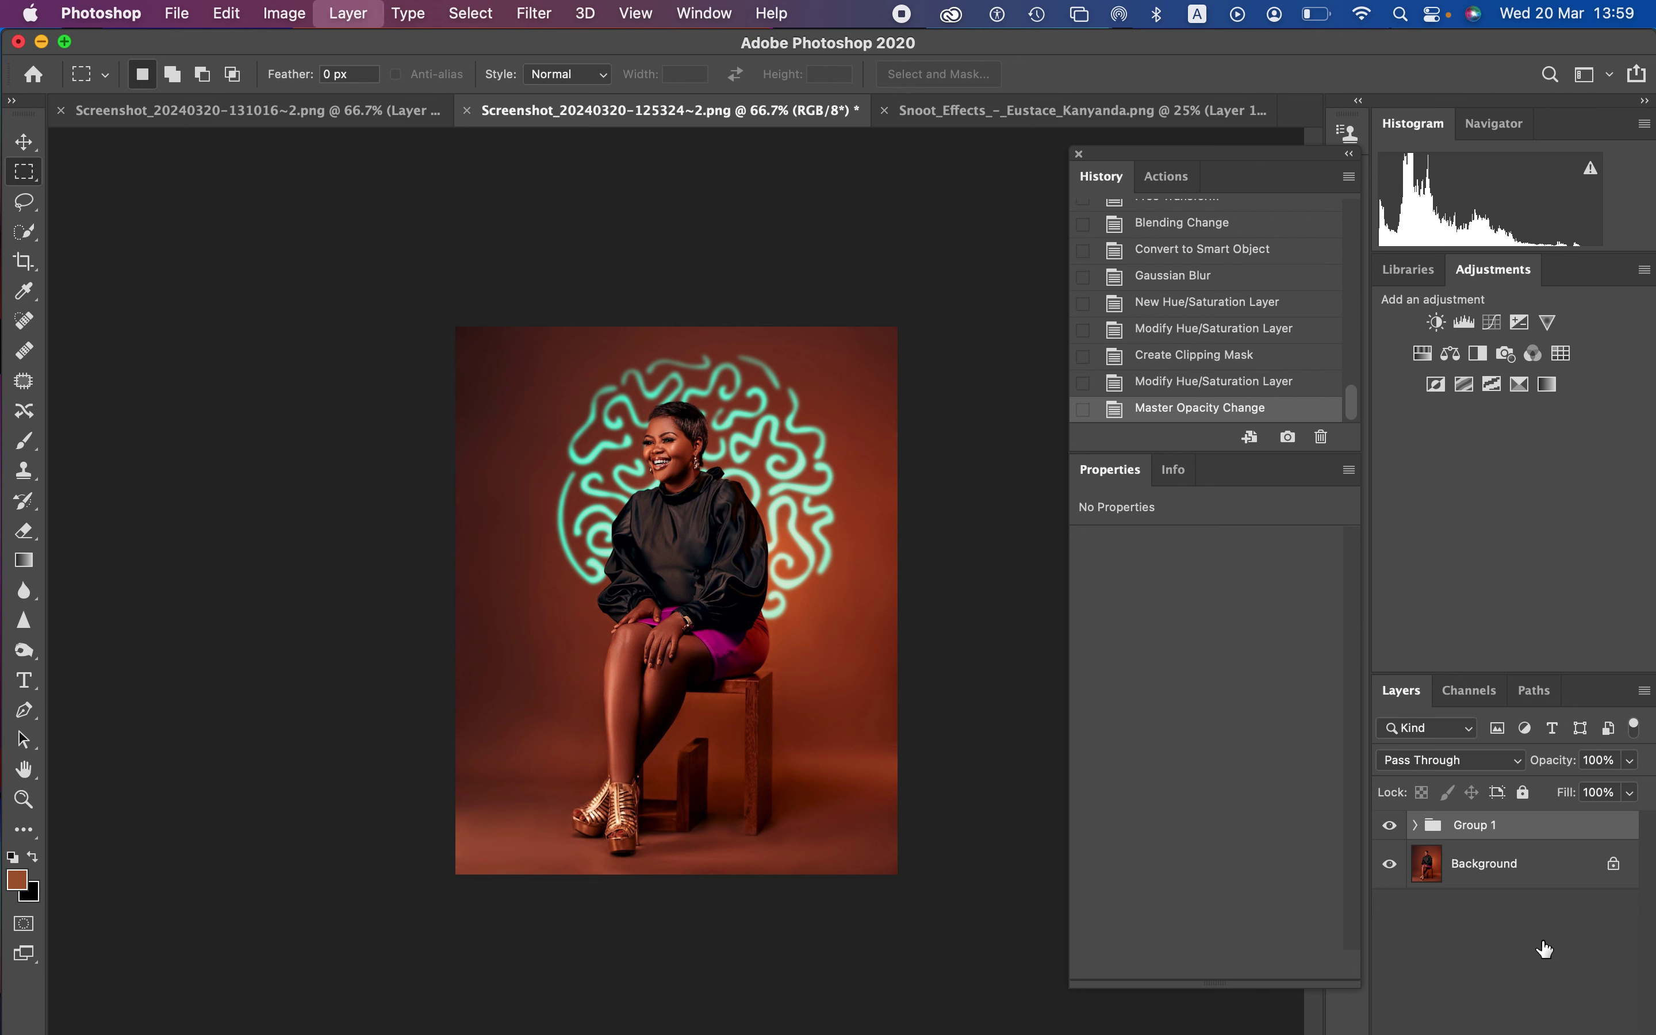
click(1389, 826)
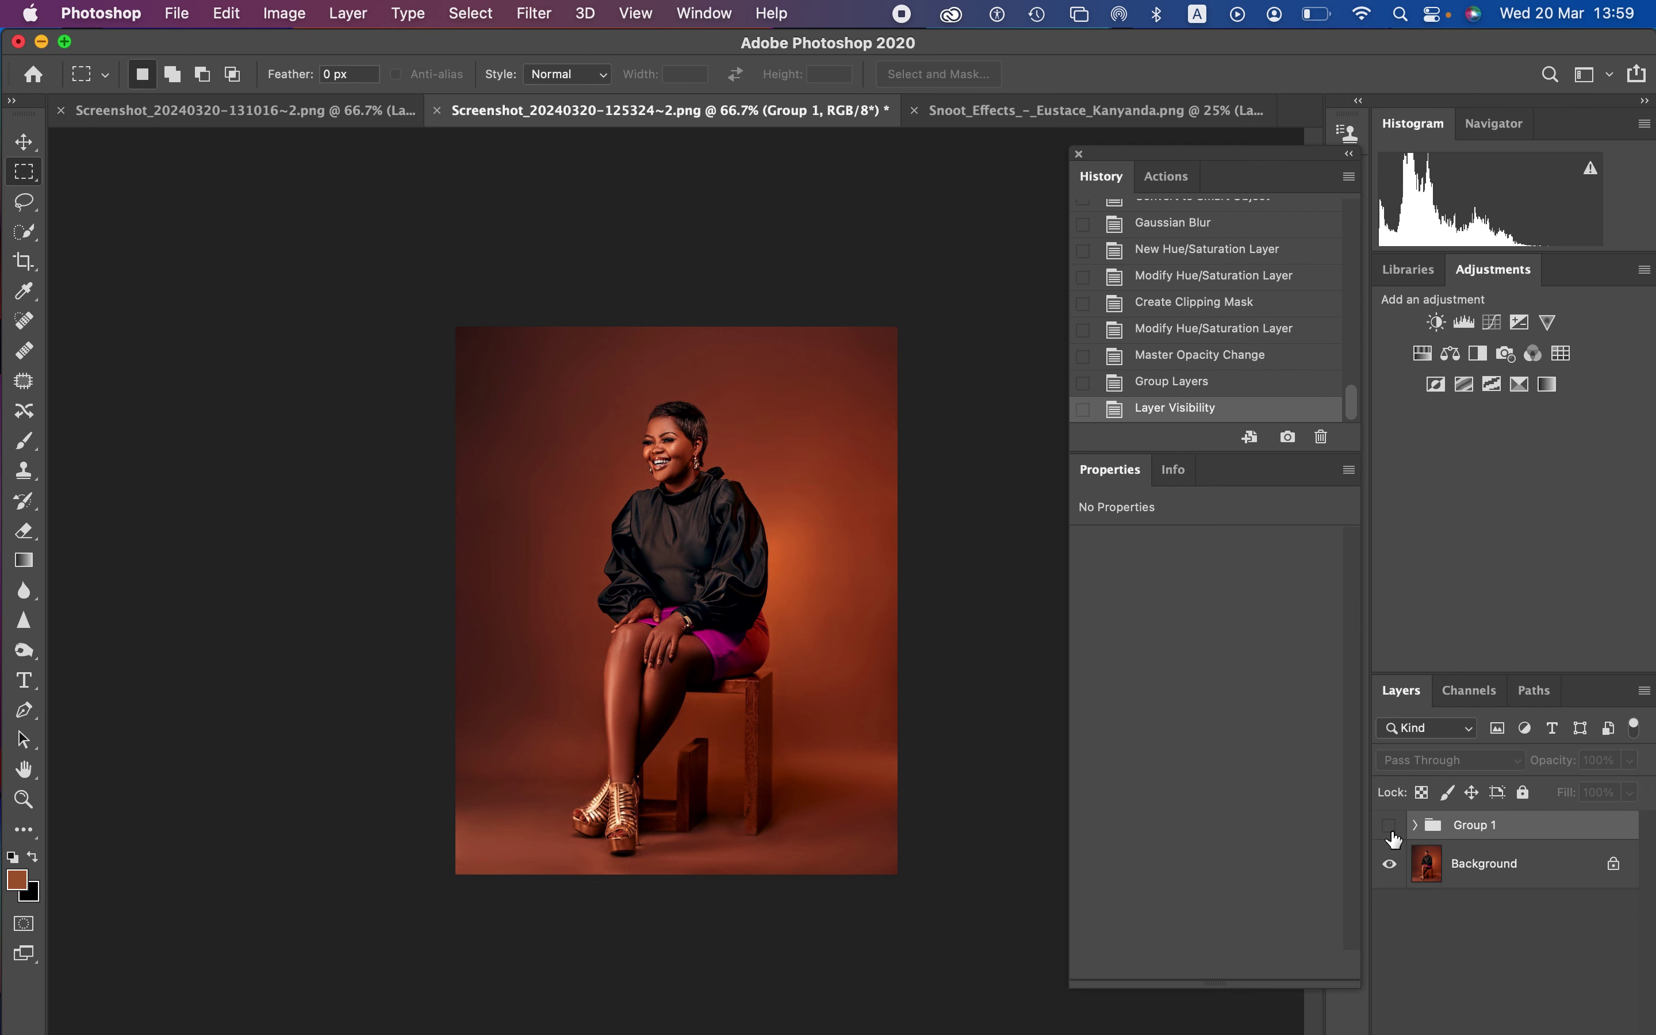
click(1389, 826)
click(1389, 826)
click(1389, 826)
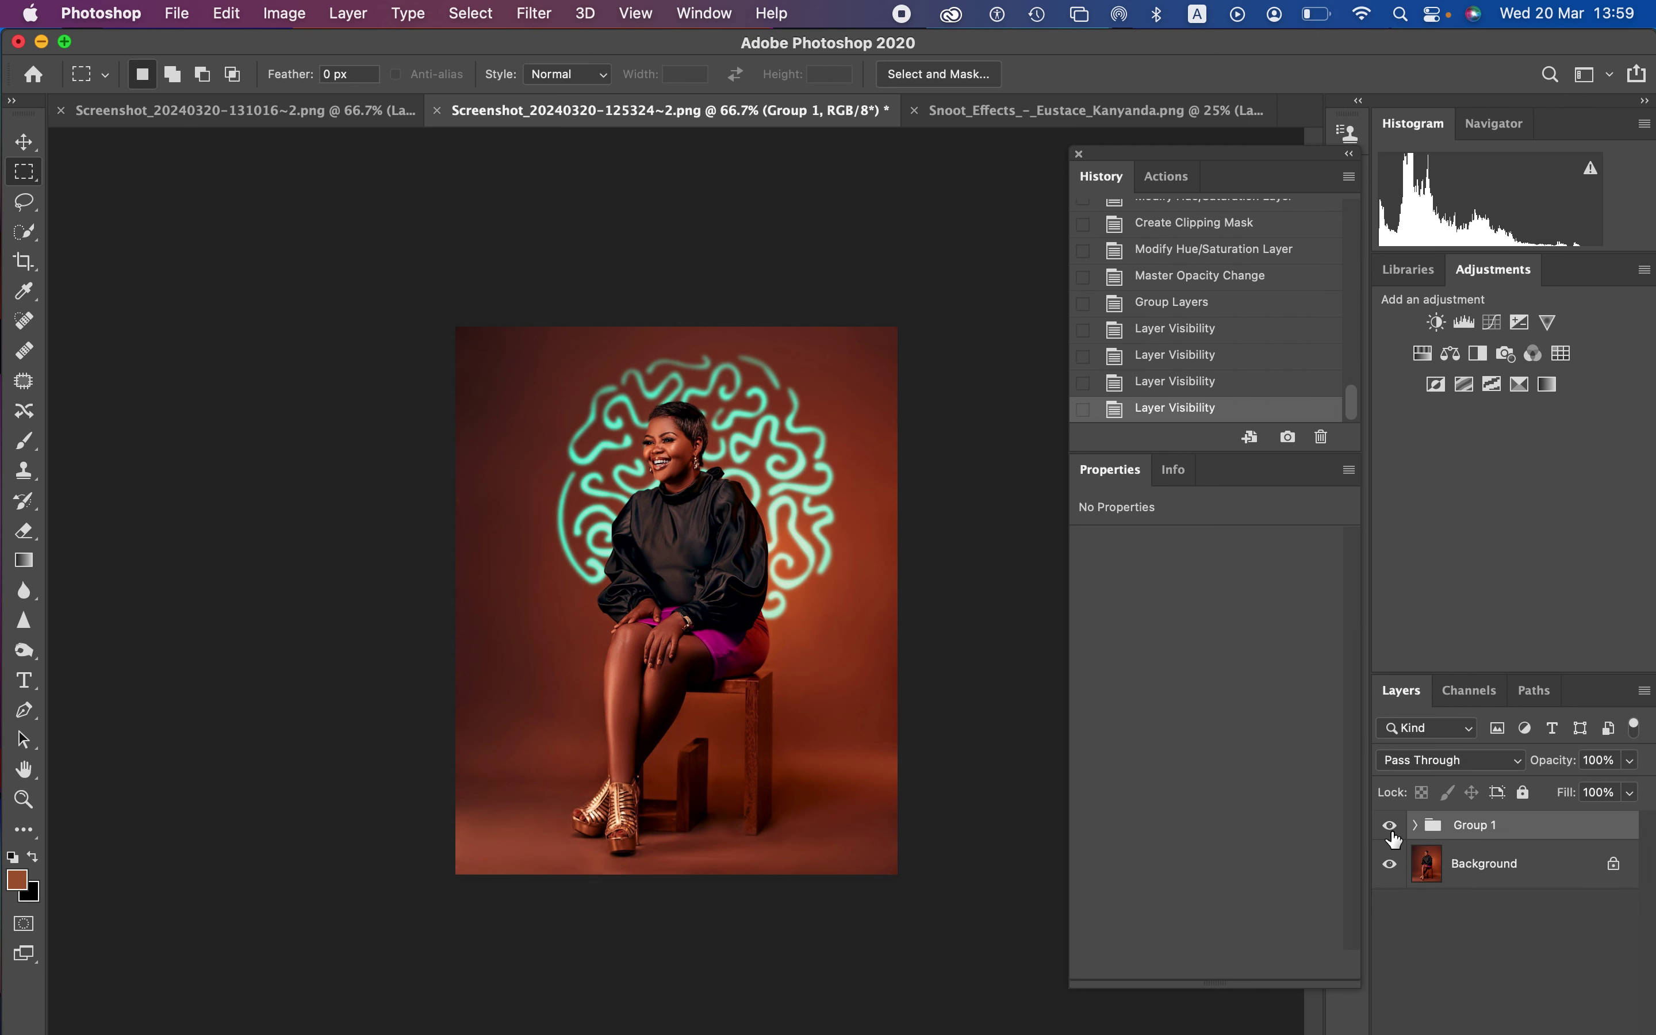
Step: Compare against the green-backdrop portrait, then close the floating History/Properties panel
click(299, 117)
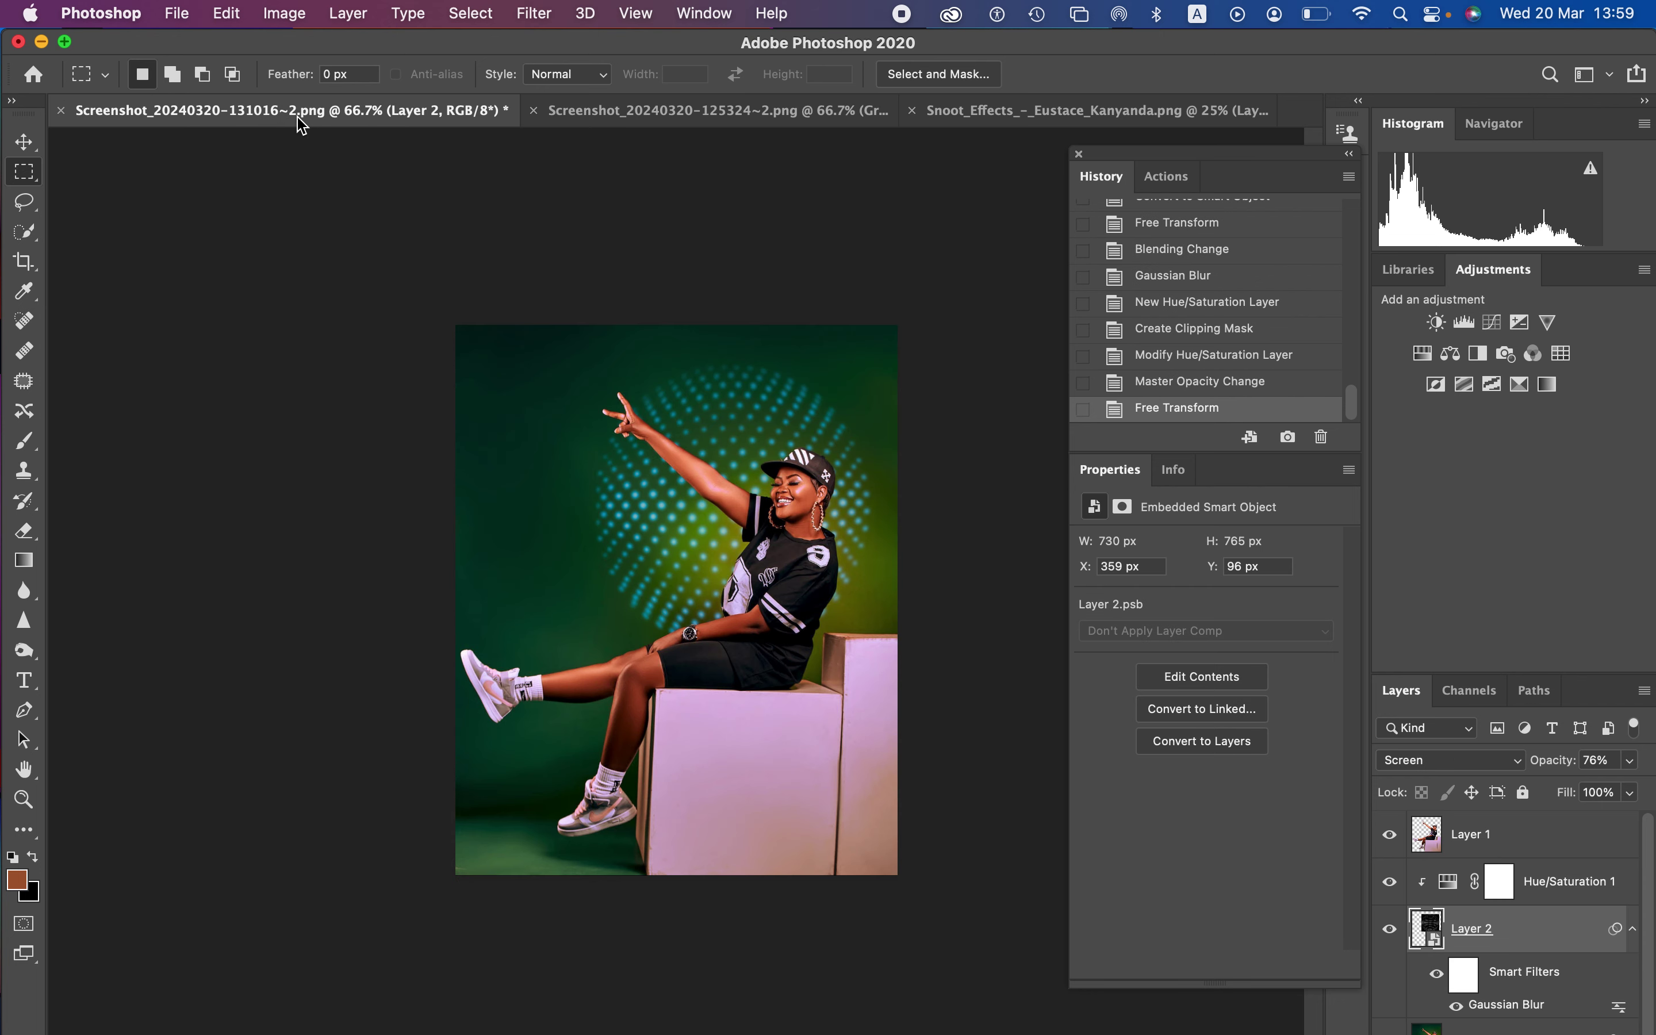
click(692, 115)
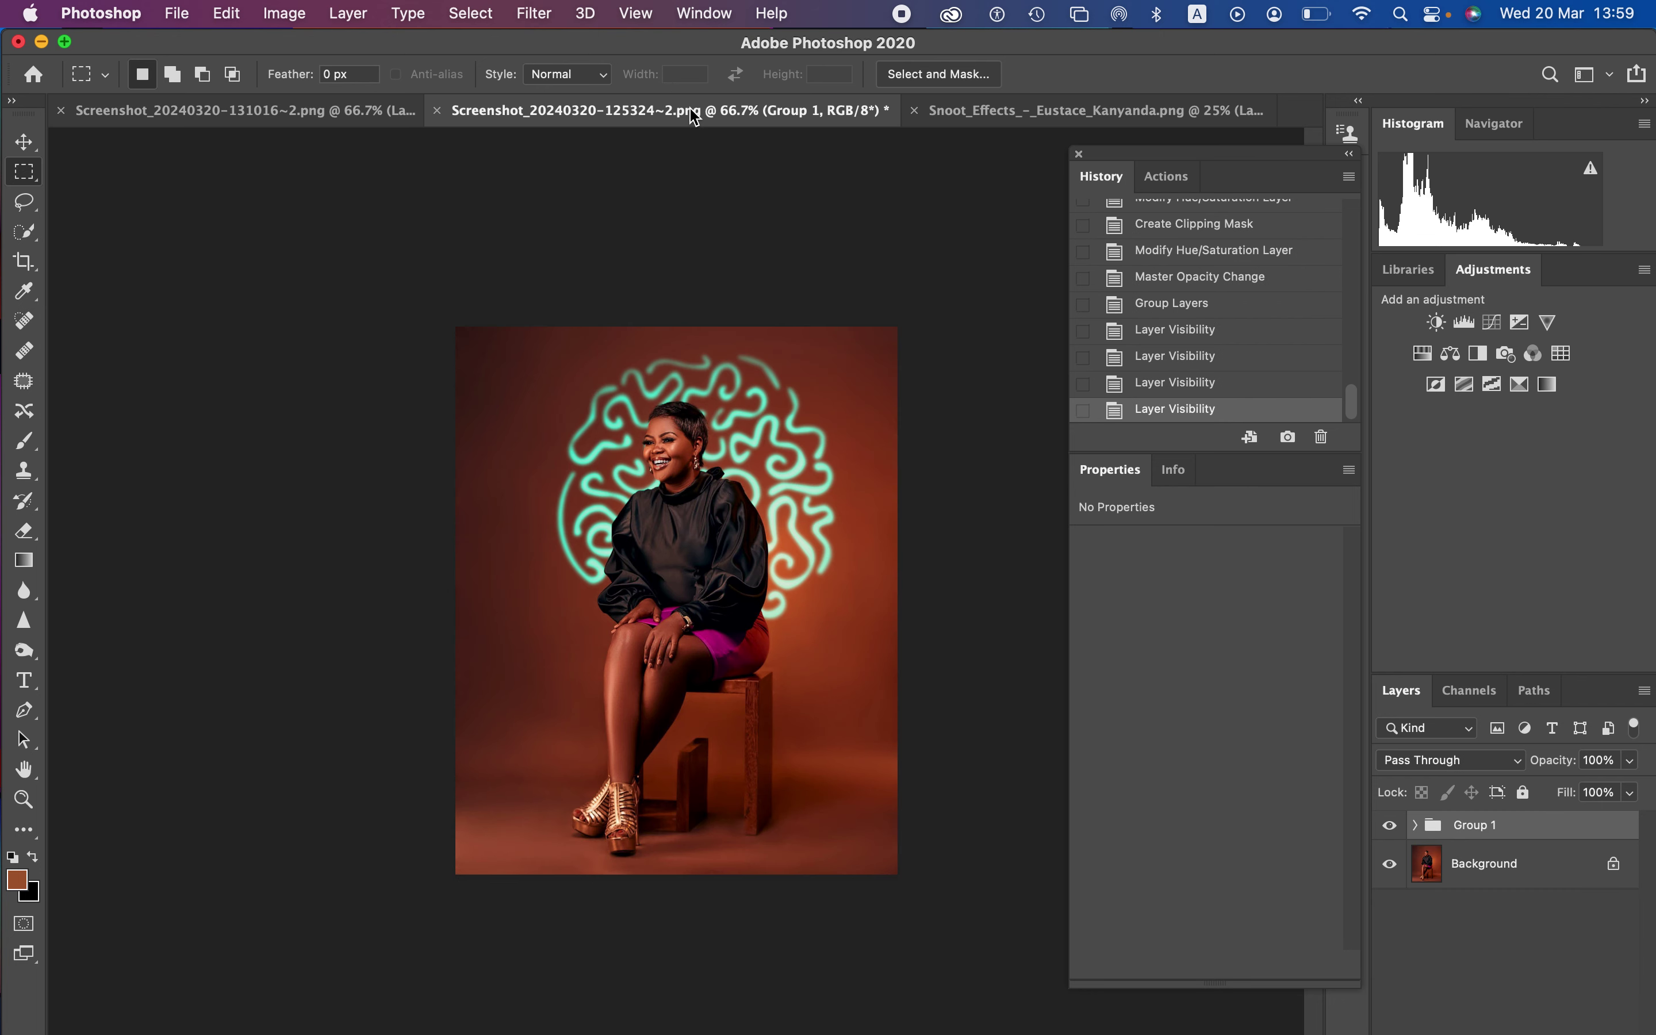
click(330, 118)
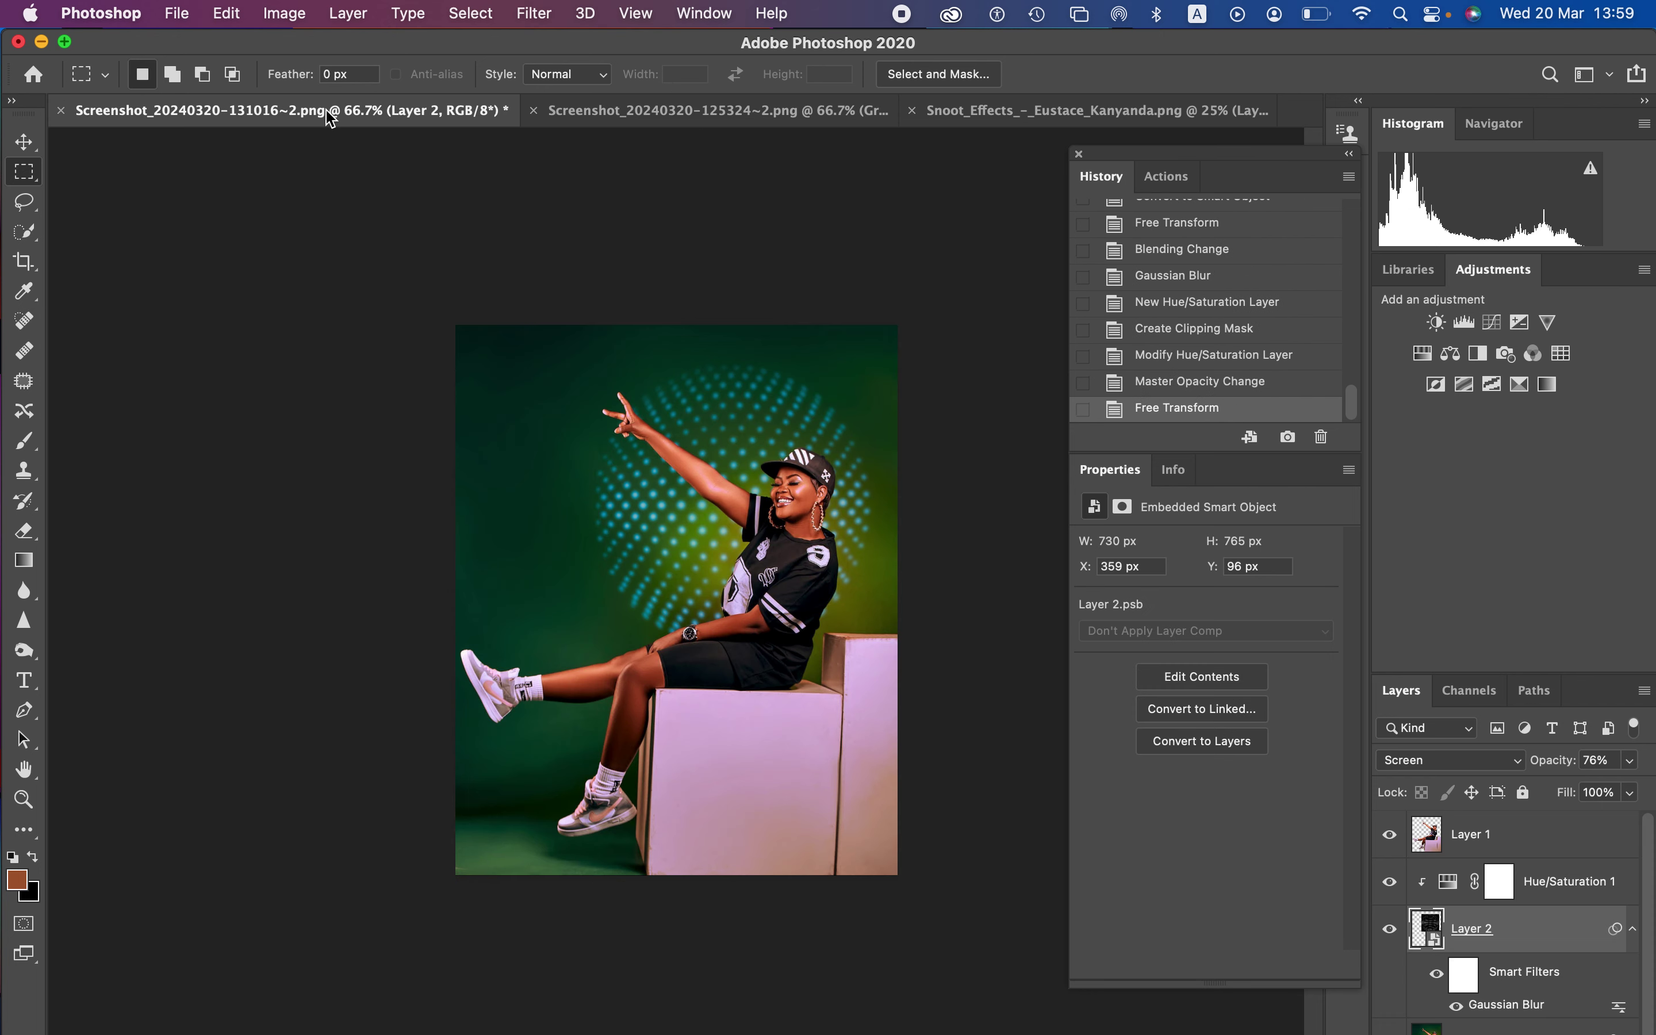
click(642, 118)
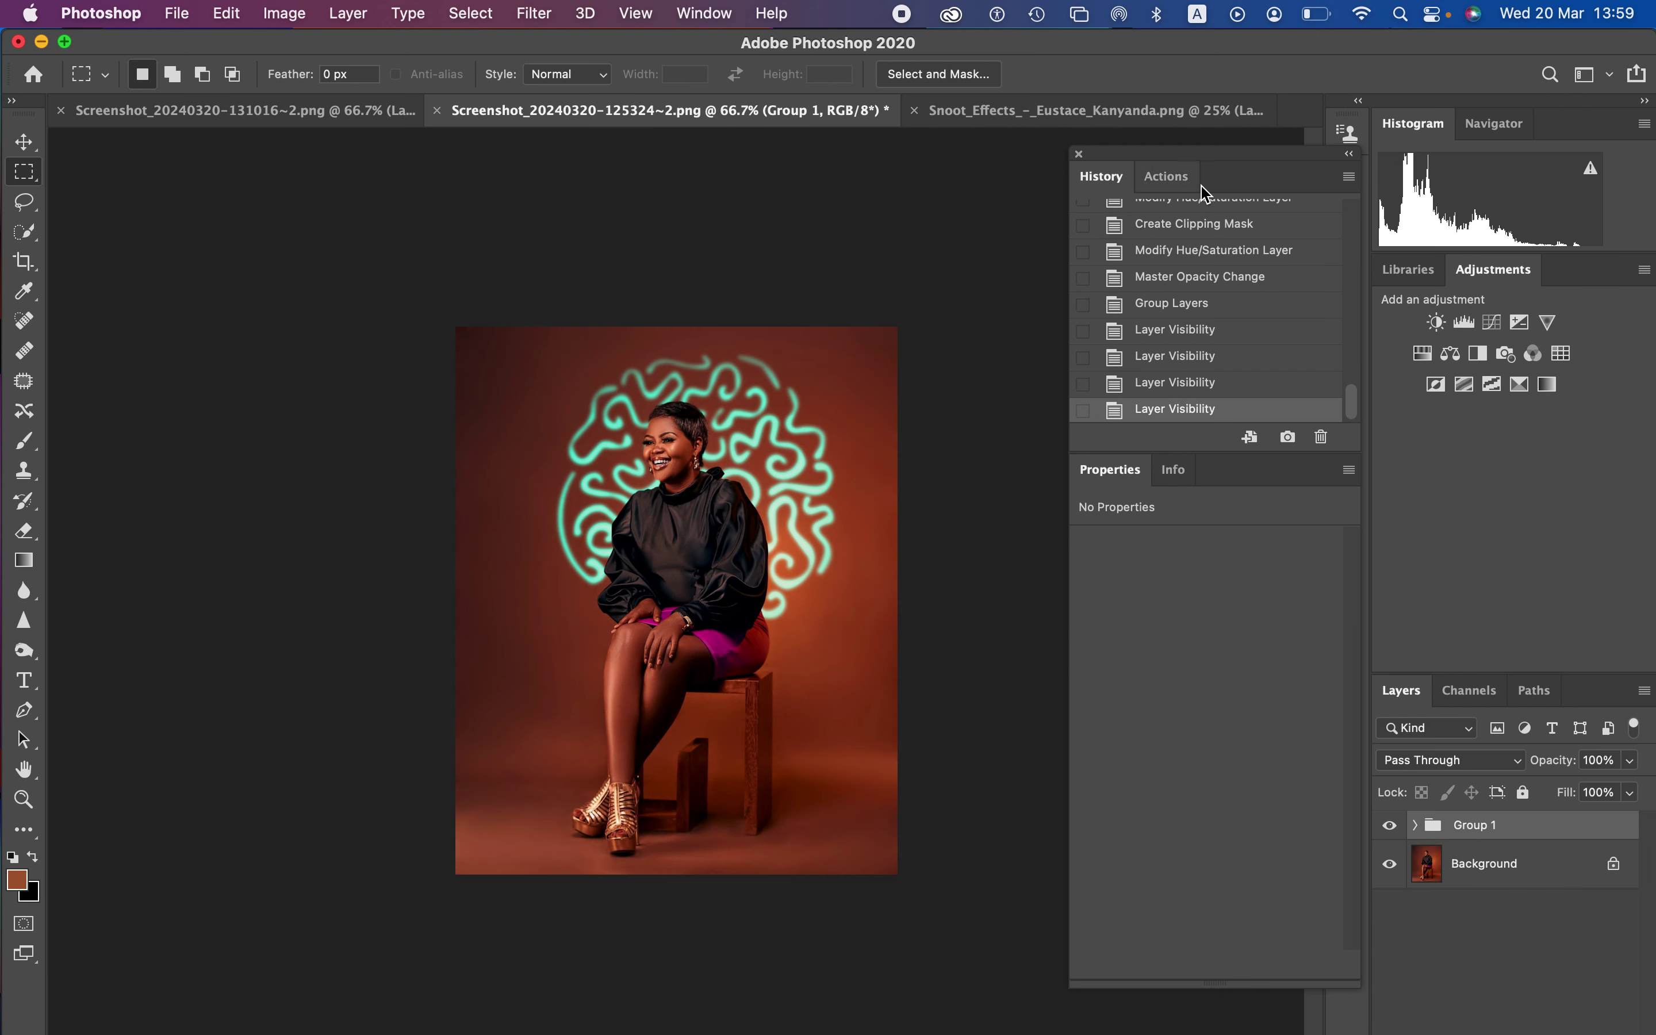
click(1079, 155)
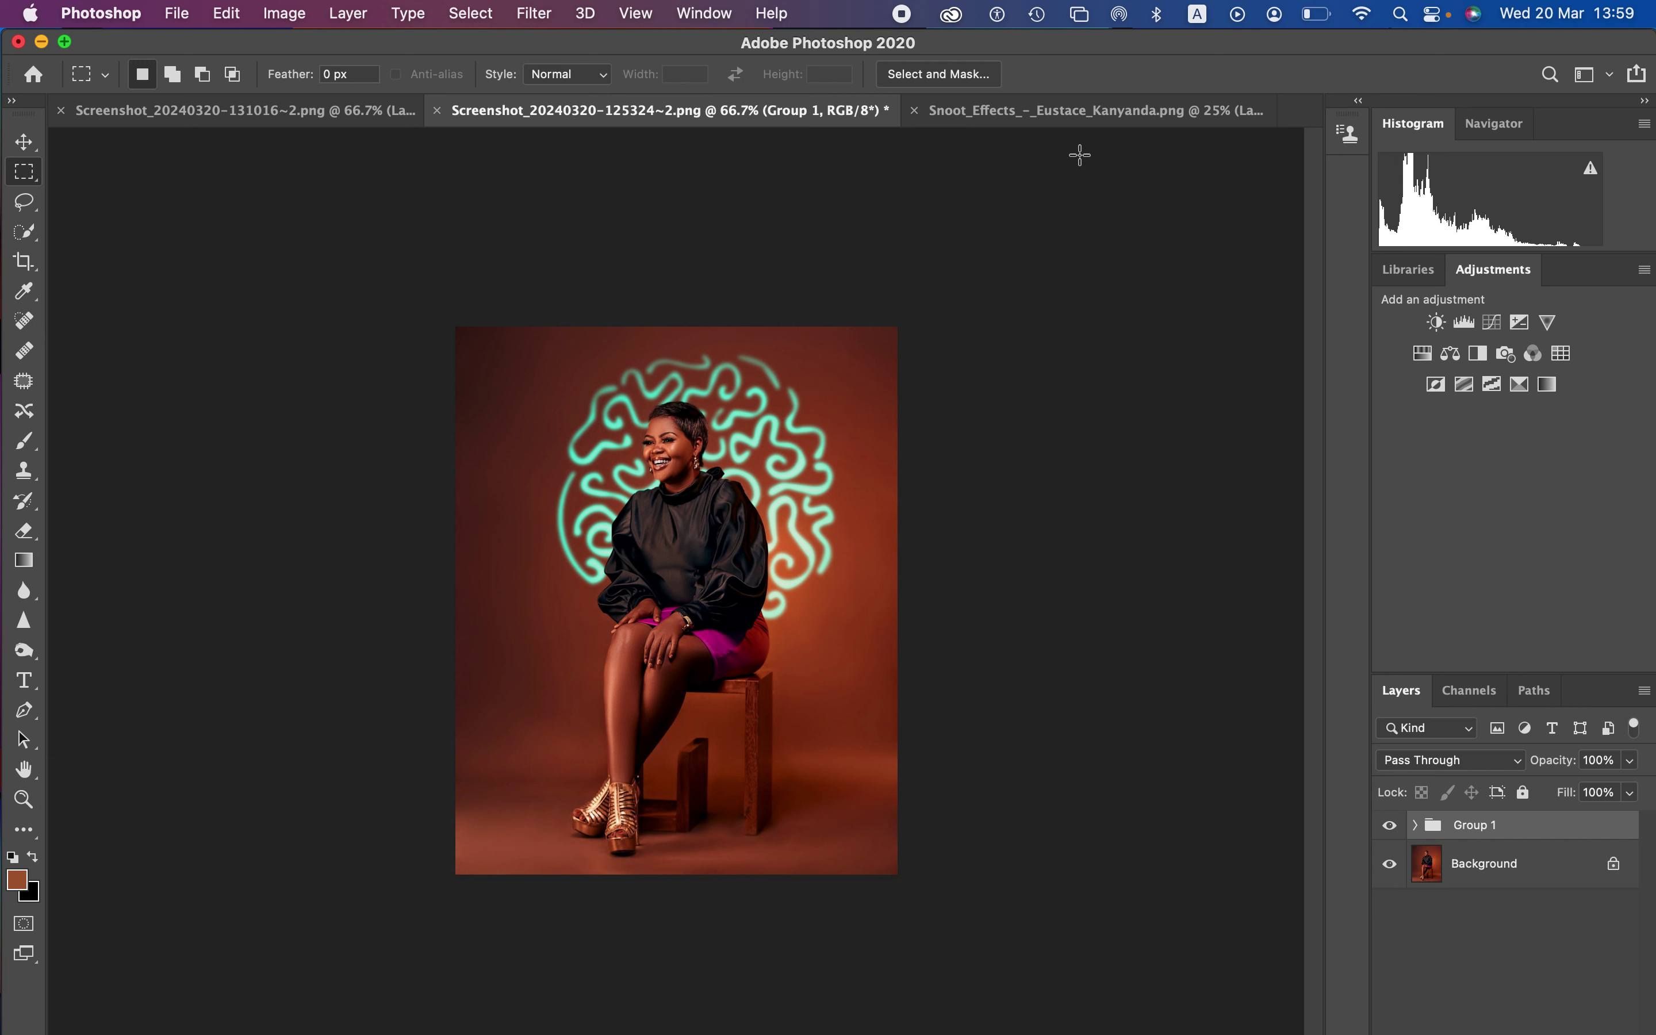